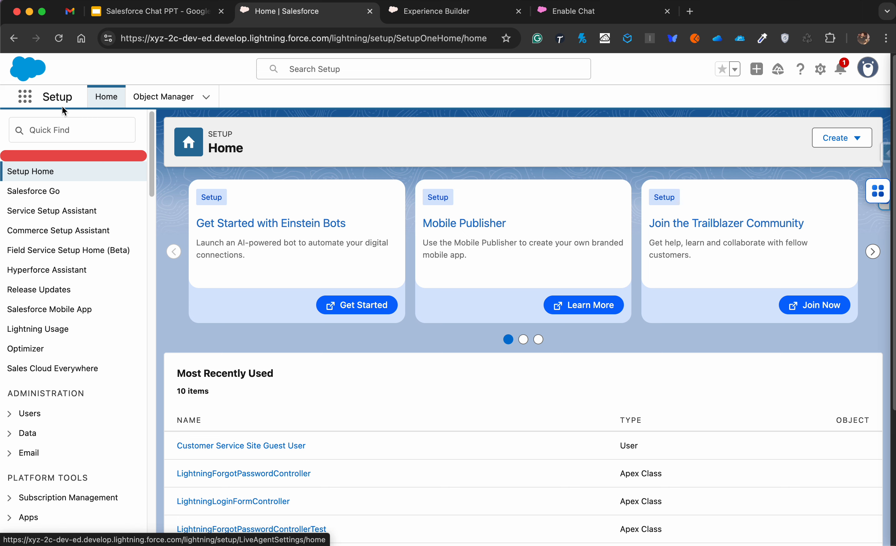
Step: Find the Chat Settings page in Setup by searching for "chat se" and open it
{"action": "left_click", "coordinate": [71, 126]}
{"action": "type", "text": "c"}
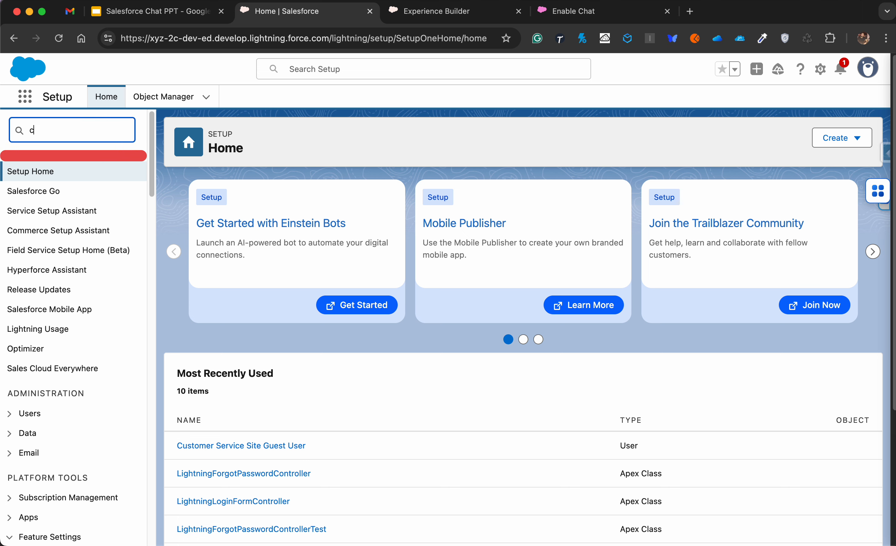
{"action": "type", "text": "hat see"}
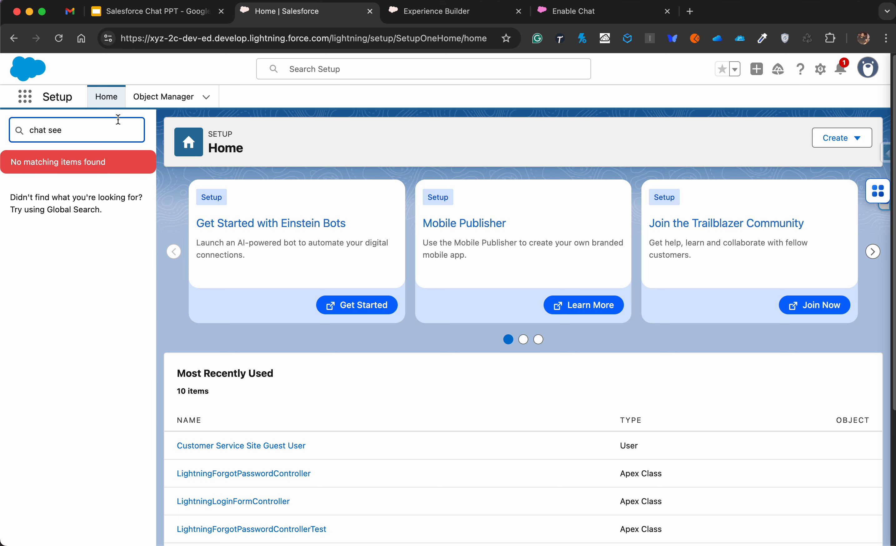
{"action": "key", "text": "BackSpace"}
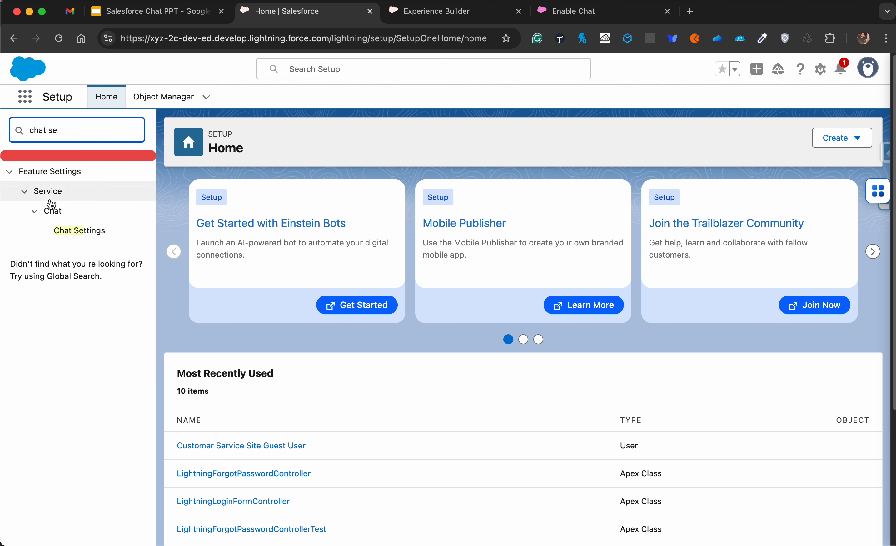
{"action": "left_click", "coordinate": [68, 235]}
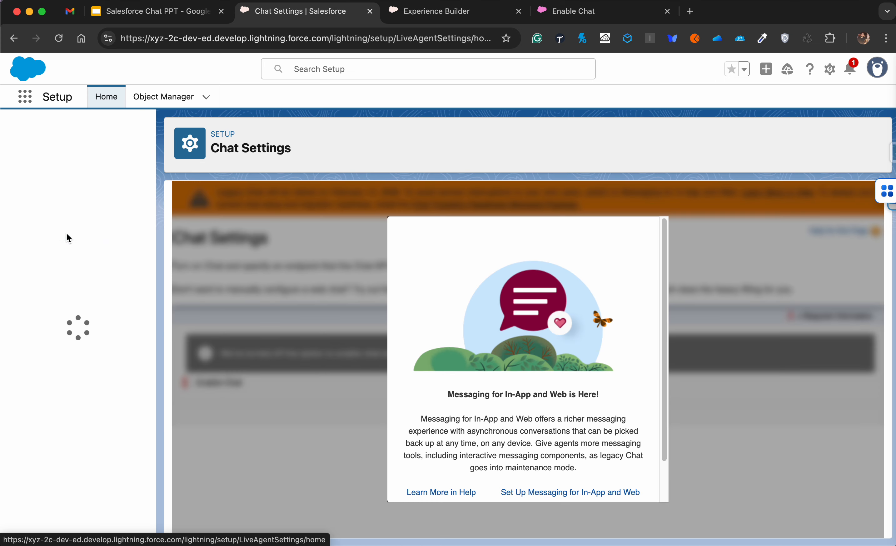
Step: Acknowledge that legacy chat is in maintenance mode, continue to Legacy Chat Settings, and highlight the guided setup flow note
{"action": "scroll", "coordinate": [506, 365], "scroll_direction": "down", "scroll_amount": 3}
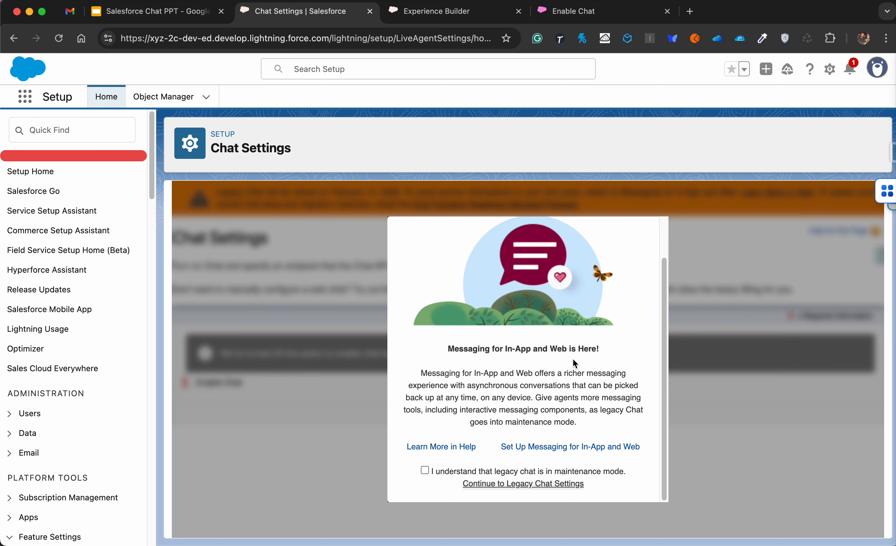
{"action": "left_click", "coordinate": [425, 471]}
{"action": "left_click", "coordinate": [479, 483]}
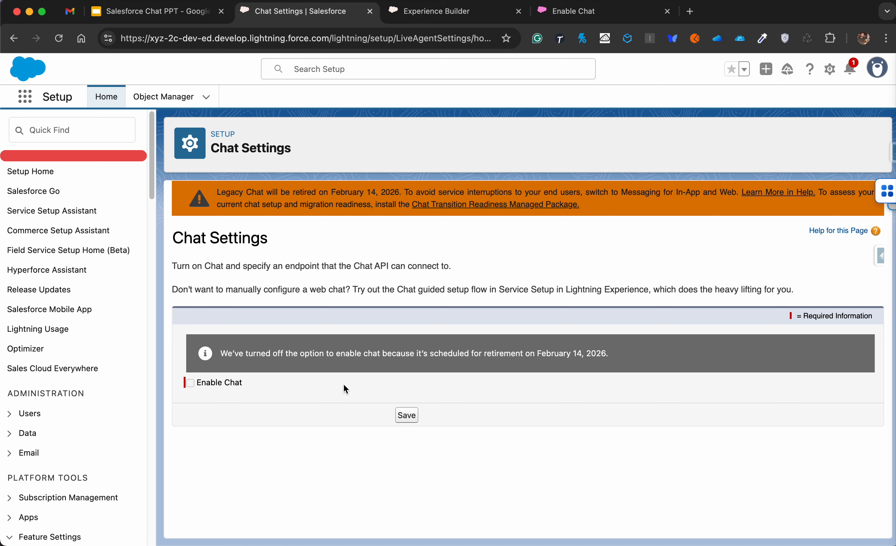
{"action": "left_click_drag", "start_coordinate": [218, 289], "coordinate": [491, 287]}
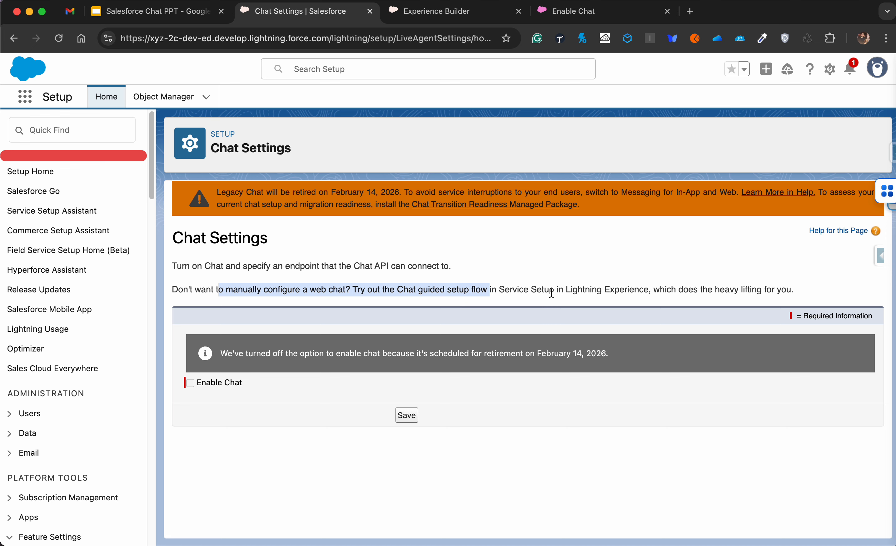
Step: Open Service Setup and dismiss the Go Mobile and Serviceblazer Community pop-ups
{"action": "left_click", "coordinate": [830, 69]}
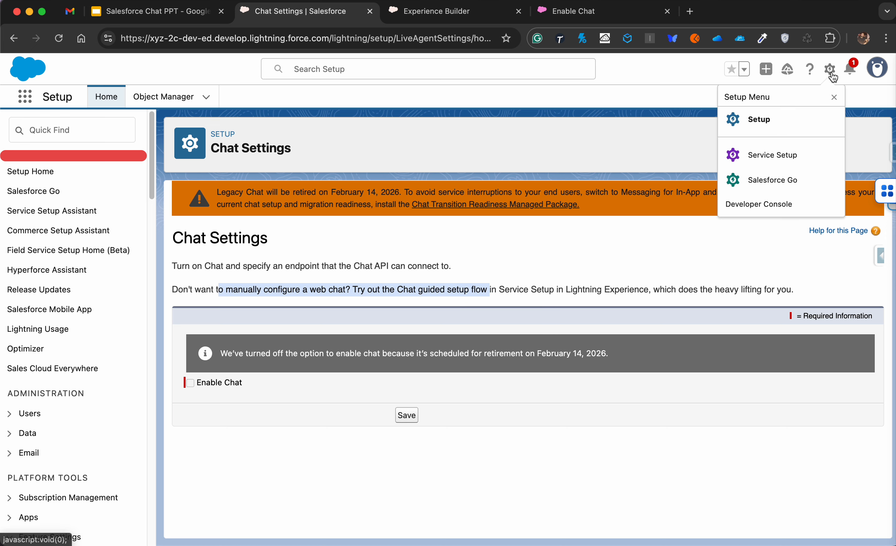
{"action": "left_click", "coordinate": [773, 162]}
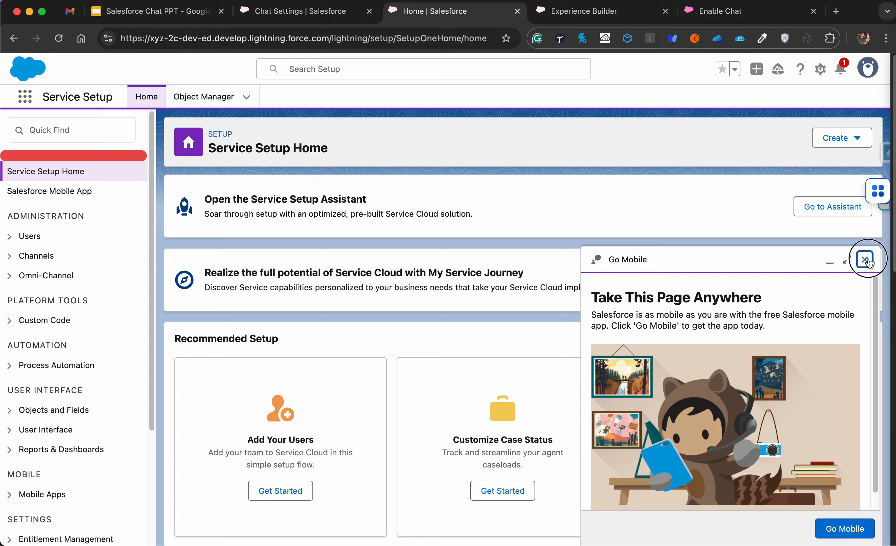
{"action": "left_click", "coordinate": [865, 259]}
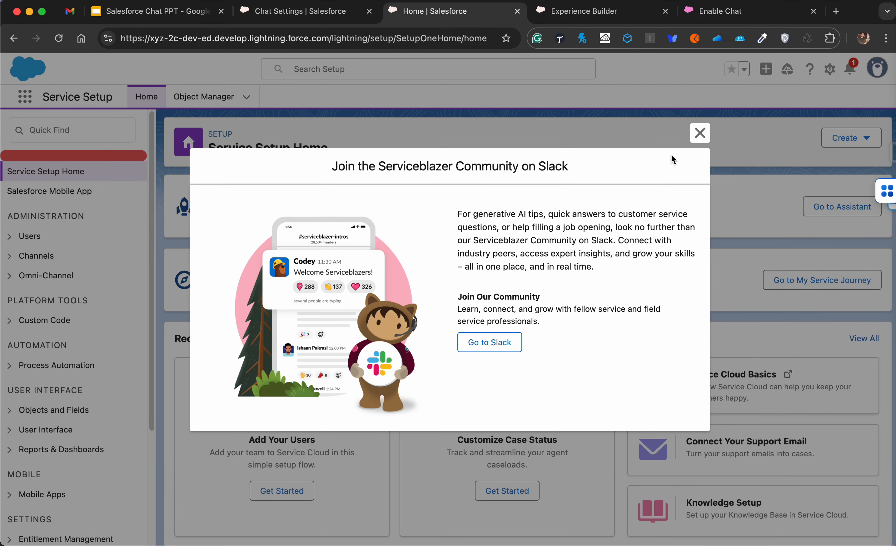
{"action": "left_click", "coordinate": [698, 134]}
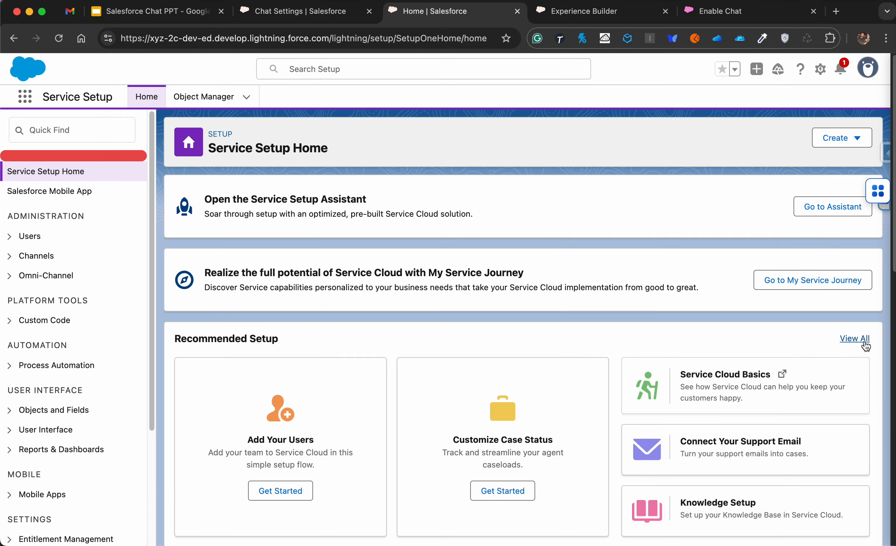
Step: Search all recommended setup flows for "chat" and start the Chat with Customers flow
{"action": "left_click", "coordinate": [865, 342]}
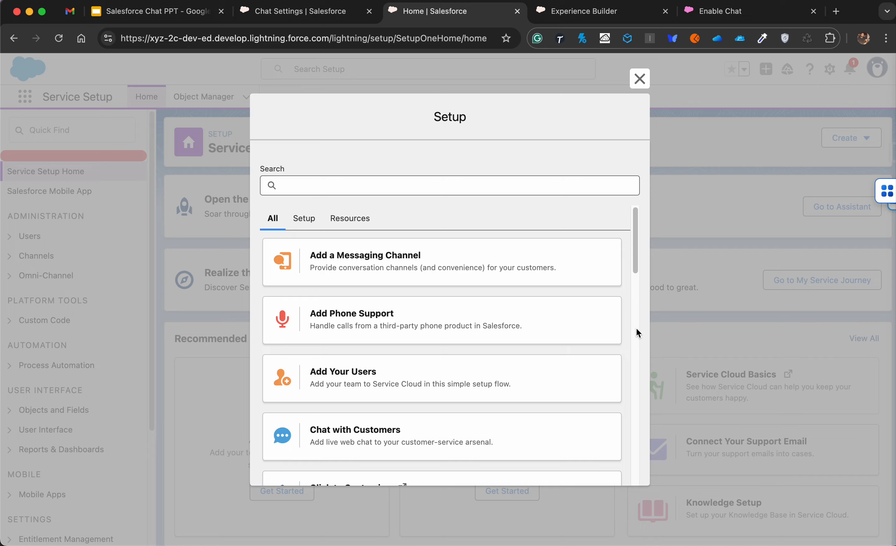
{"action": "left_click", "coordinate": [483, 192]}
{"action": "type", "text": "chat"}
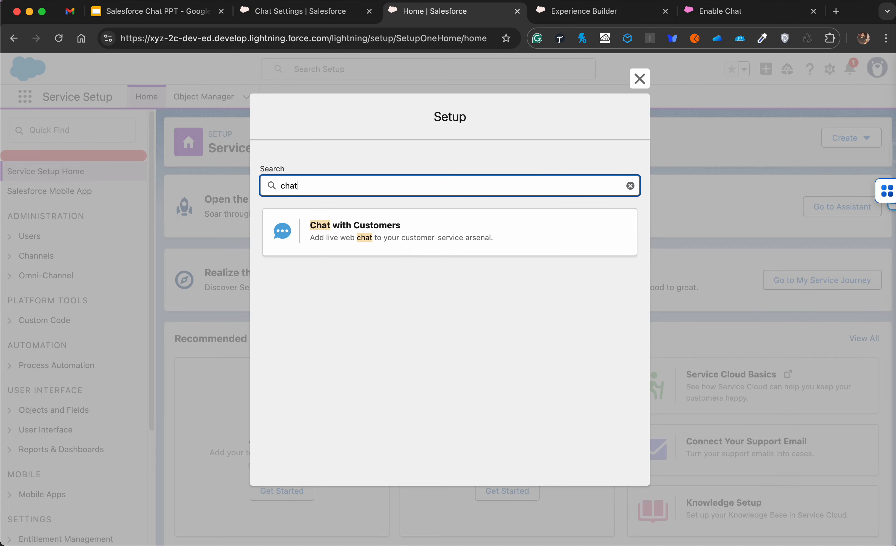
{"action": "left_click", "coordinate": [456, 235]}
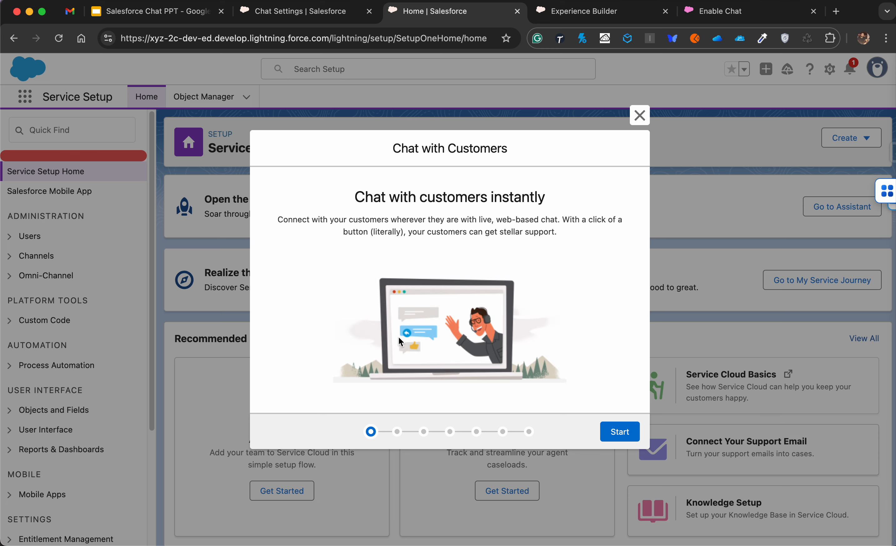
{"action": "left_click", "coordinate": [620, 432]}
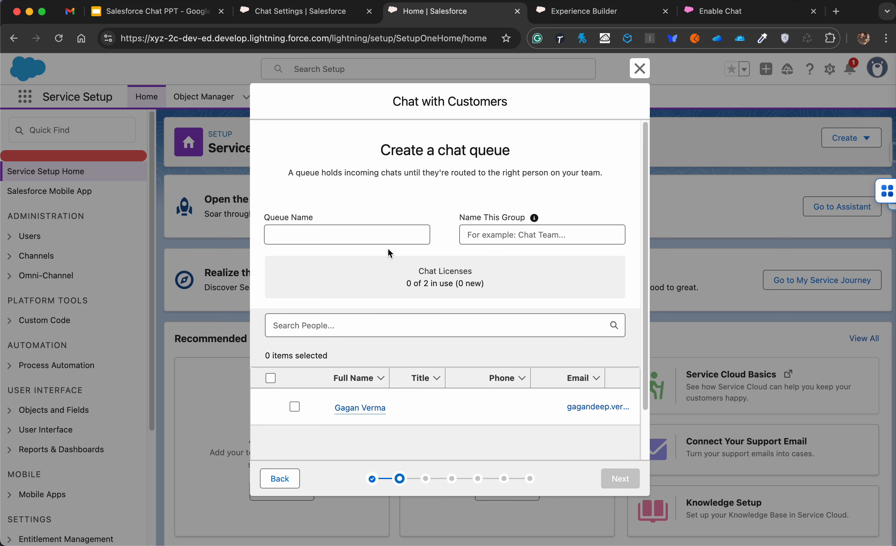
Step: Name both the chat queue and its user group "Gold Customer"
{"action": "left_click", "coordinate": [380, 226]}
{"action": "type", "text": "Go"}
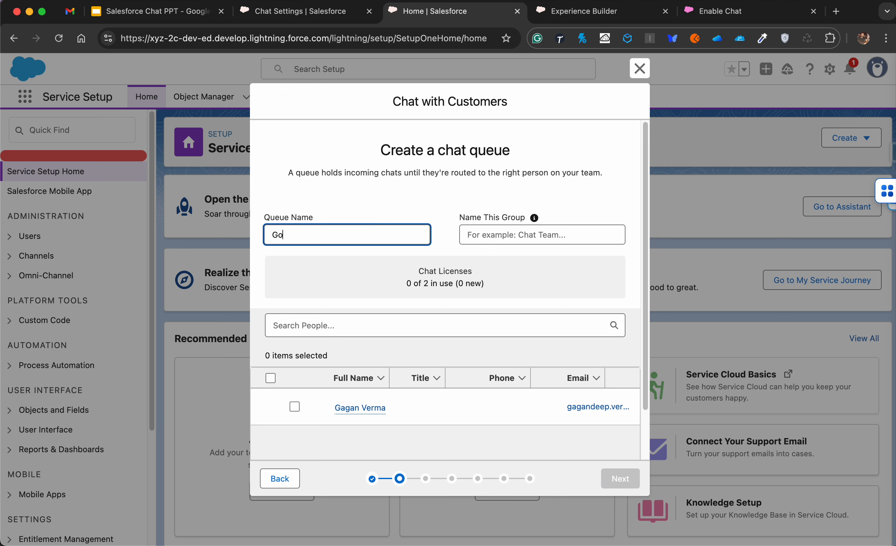
{"action": "type", "text": "ld Customer"}
{"action": "key", "text": "Tab"}
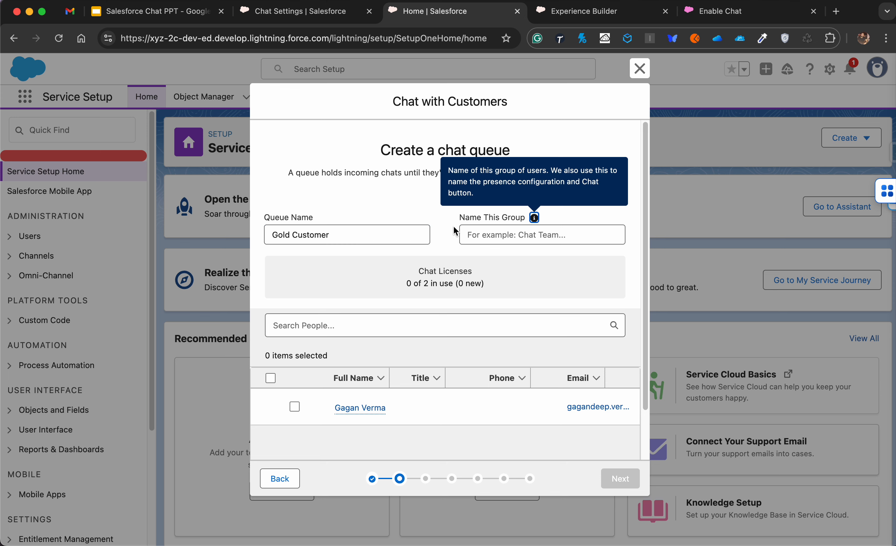
{"action": "key", "text": "Tab"}
{"action": "type", "text": "Gold "}
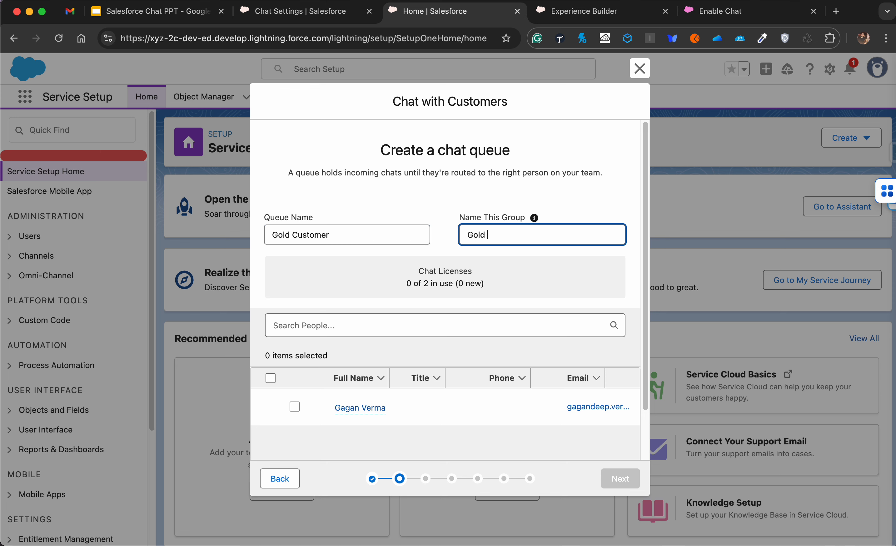
{"action": "type", "text": "Cutomer"}
{"action": "double_click", "coordinate": [511, 236]}
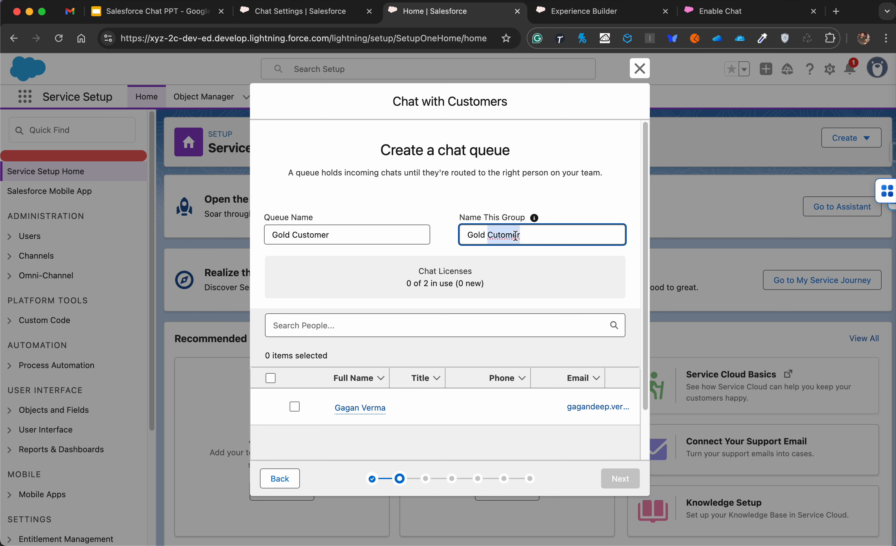
{"action": "type", "text": "Customer"}
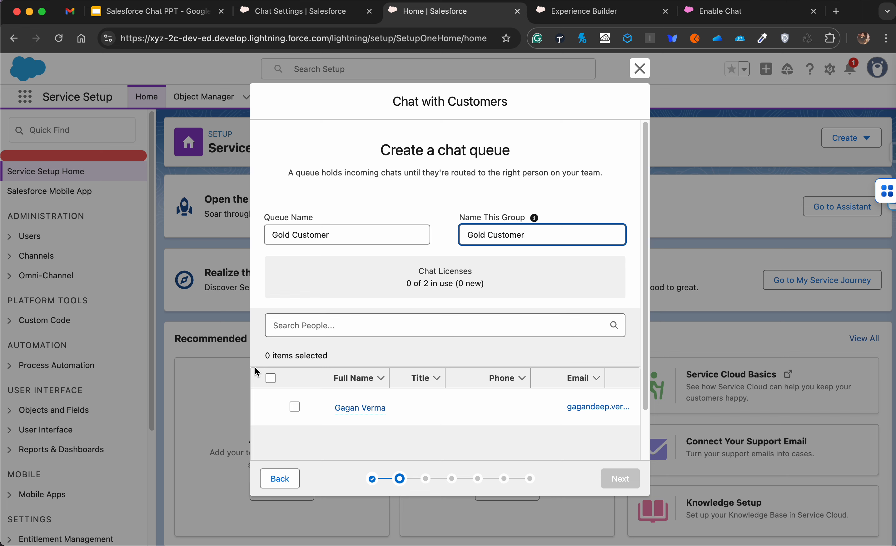
Step: Add the only listed user to the chat queue and continue to the agent workload settings
{"action": "scroll", "coordinate": [267, 372], "scroll_direction": "down", "scroll_amount": 2}
{"action": "left_click", "coordinate": [271, 322]}
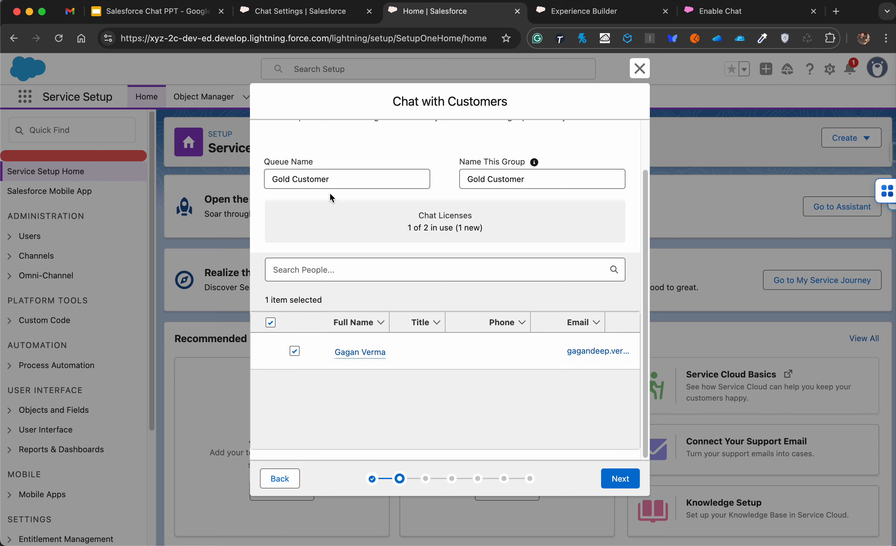
{"action": "left_click", "coordinate": [620, 479]}
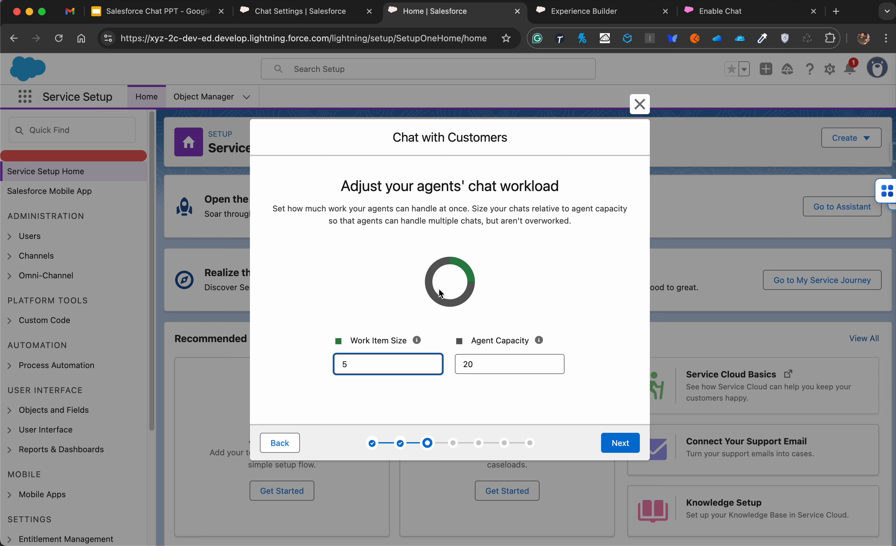
Step: Set the agent capacity to 10 and the work item size to 1, and continue to the website settings
{"action": "double_click", "coordinate": [367, 361]}
{"action": "left_click", "coordinate": [461, 374]}
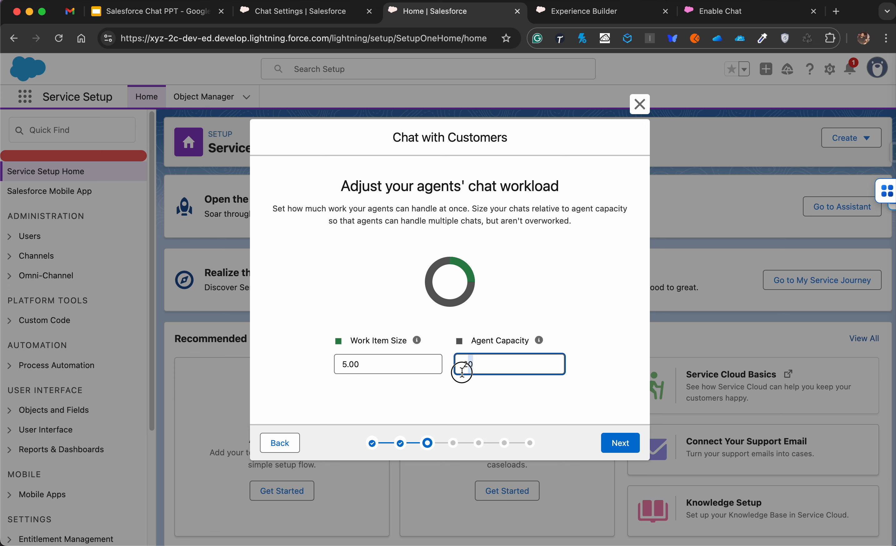
{"action": "type", "text": "10"}
{"action": "key", "text": "BackSpace"}
{"action": "key", "text": "BackSpace"}
{"action": "key", "text": "BackSpace"}
{"action": "key", "text": "BackSpace"}
{"action": "type", "text": "100"}
{"action": "key", "text": "BackSpace"}
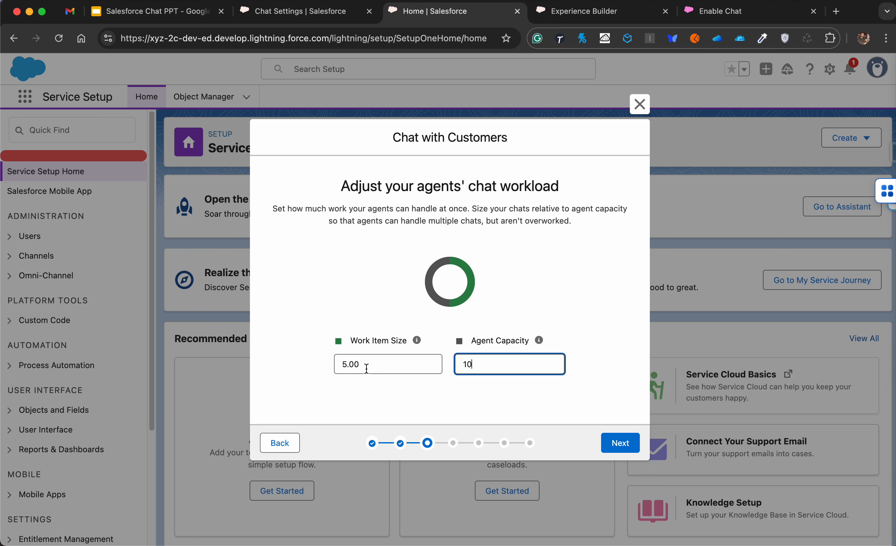
{"action": "left_click_drag", "start_coordinate": [367, 368], "coordinate": [333, 374]}
{"action": "type", "text": "1"}
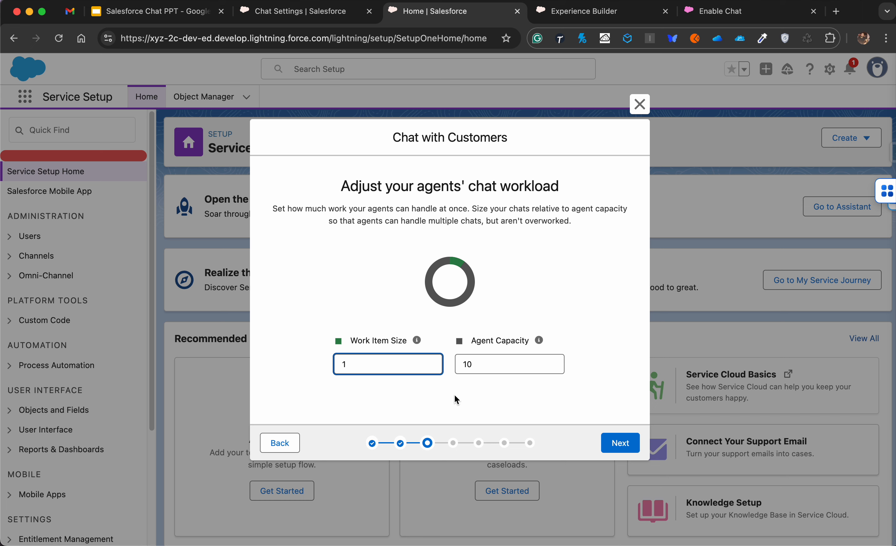
{"action": "left_click", "coordinate": [621, 443]}
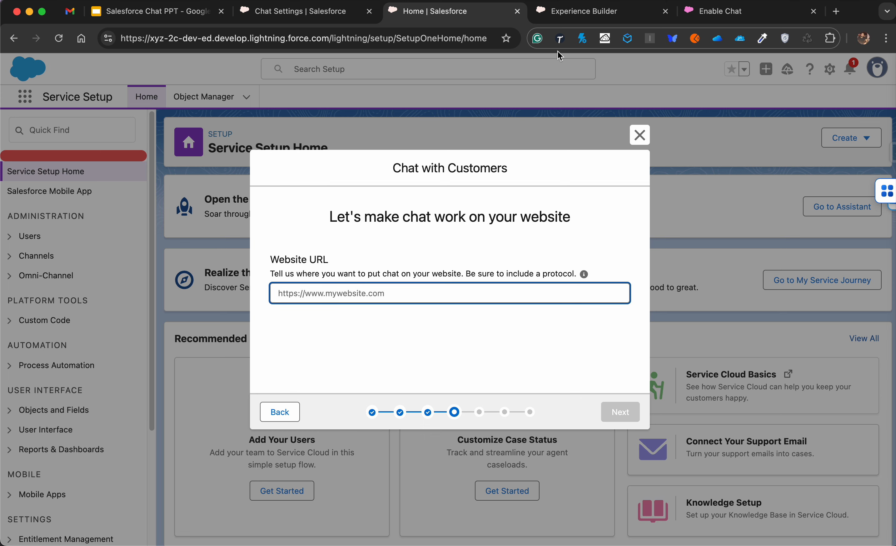
Step: Open the All Sites page in the other Setup tab and copy the Customer Service site's URL
{"action": "left_click", "coordinate": [305, 11]}
{"action": "left_click", "coordinate": [74, 130]}
{"action": "type", "text": "site"}
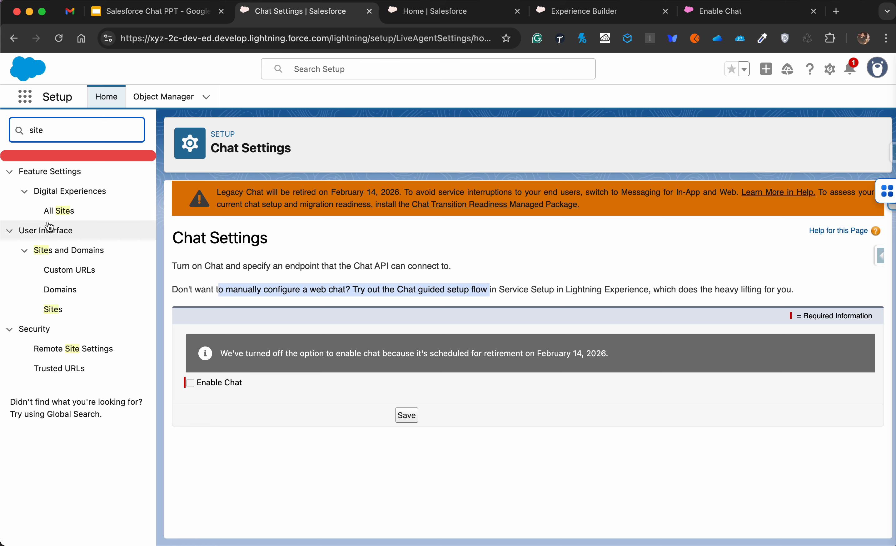
{"action": "left_click", "coordinate": [60, 212]}
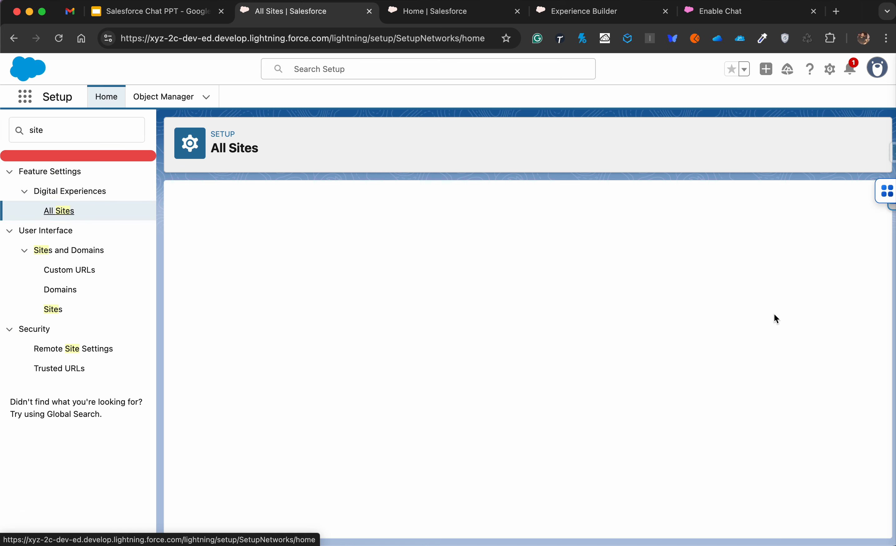
{"action": "triple_click", "coordinate": [708, 293]}
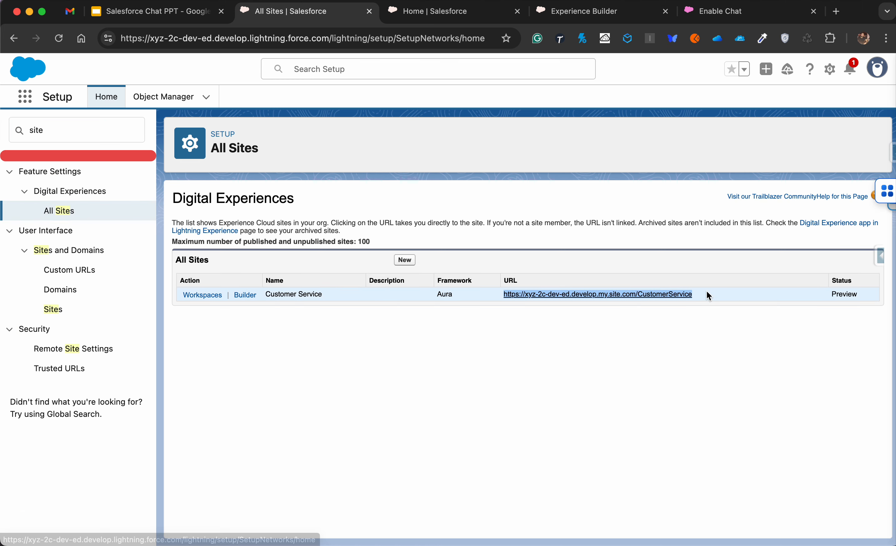
{"action": "key", "text": "super+c"}
{"action": "left_click", "coordinate": [435, 11]}
{"action": "left_click", "coordinate": [450, 293]}
{"action": "key", "text": "super+v"}
{"action": "key", "text": "BackSpace"}
{"action": "key", "text": "BackSpace"}
{"action": "key", "text": "BackSpace"}
{"action": "key", "text": "BackSpace"}
{"action": "key", "text": "BackSpace"}
{"action": "key", "text": "BackSpace"}
{"action": "key", "text": "BackSpace"}
{"action": "key", "text": "BackSpace"}
{"action": "key", "text": "BackSpace"}
{"action": "key", "text": "BackSpace"}
{"action": "key", "text": "BackSpace"}
{"action": "key", "text": "BackSpace"}
{"action": "key", "text": "BackSpace"}
{"action": "key", "text": "BackSpace"}
{"action": "key", "text": "BackSpace"}
{"action": "key", "text": "BackSpace"}
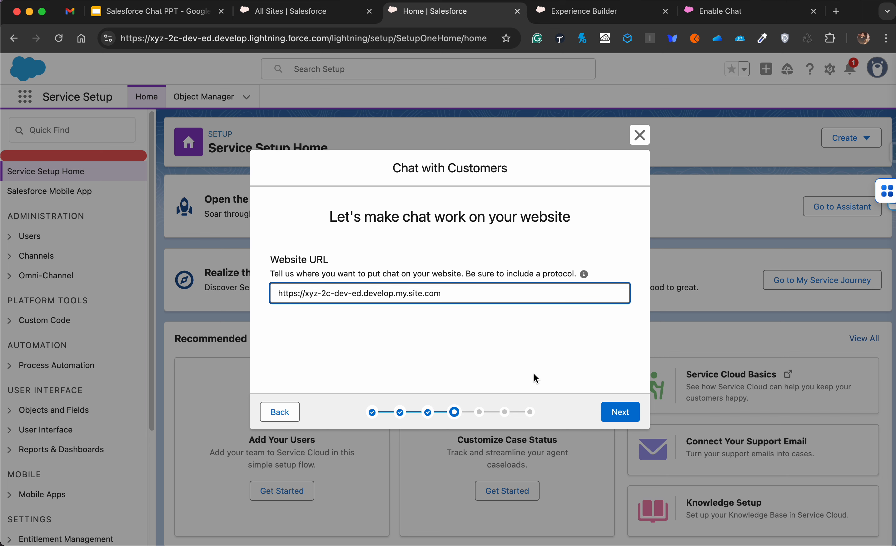
{"action": "left_click", "coordinate": [625, 416]}
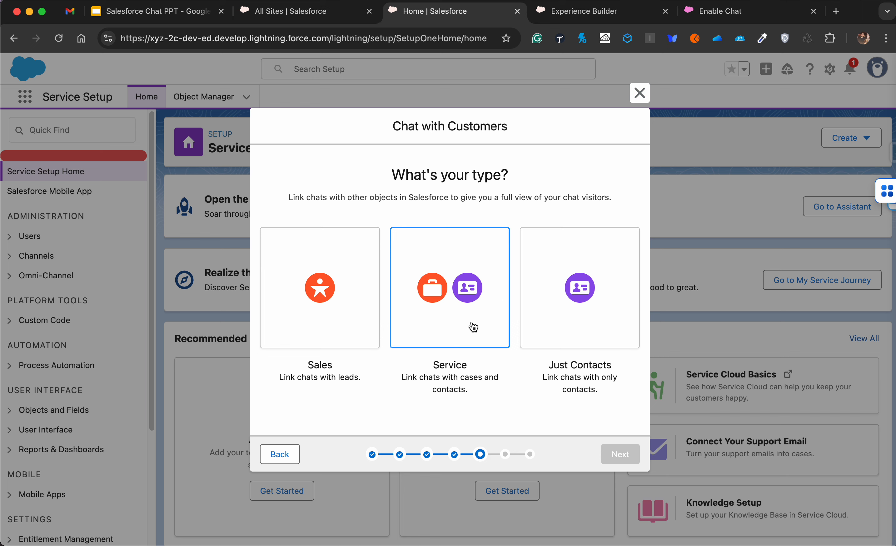
Step: Link chats using the Service type and continue with Offline Support off to review the chat code snippet
{"action": "left_click", "coordinate": [473, 326]}
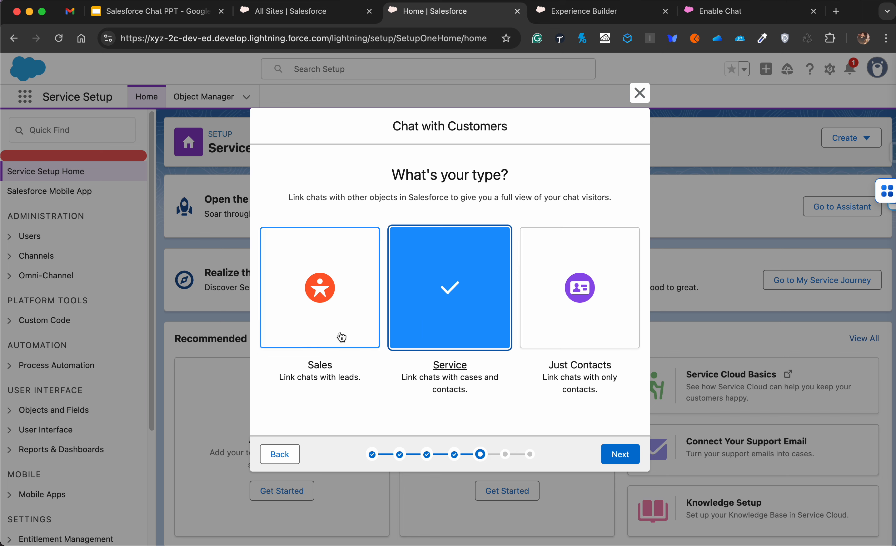
{"action": "left_click", "coordinate": [614, 454]}
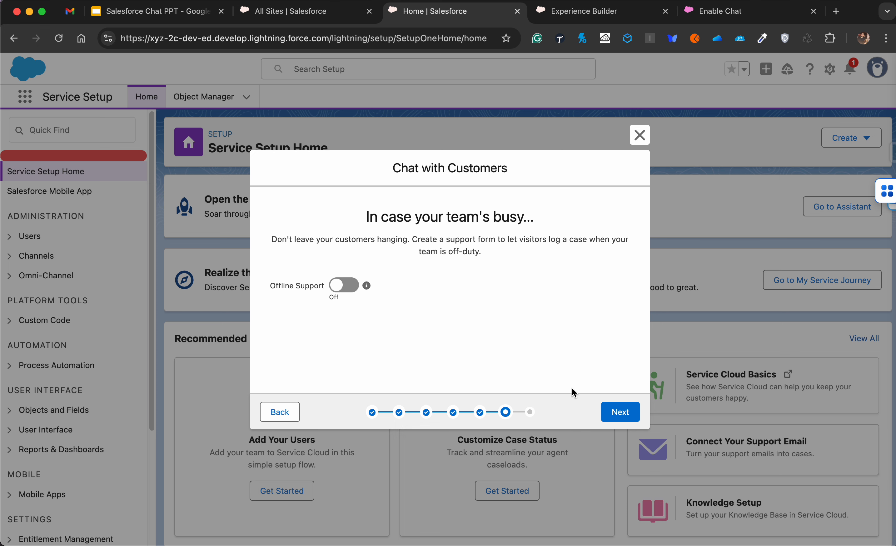
{"action": "left_click", "coordinate": [620, 412]}
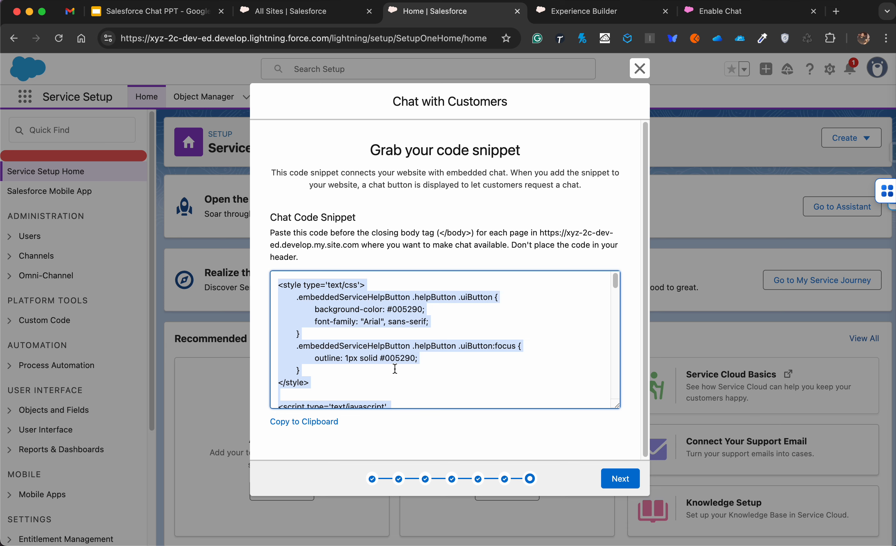
{"action": "scroll", "coordinate": [367, 337], "scroll_direction": "down", "scroll_amount": 5}
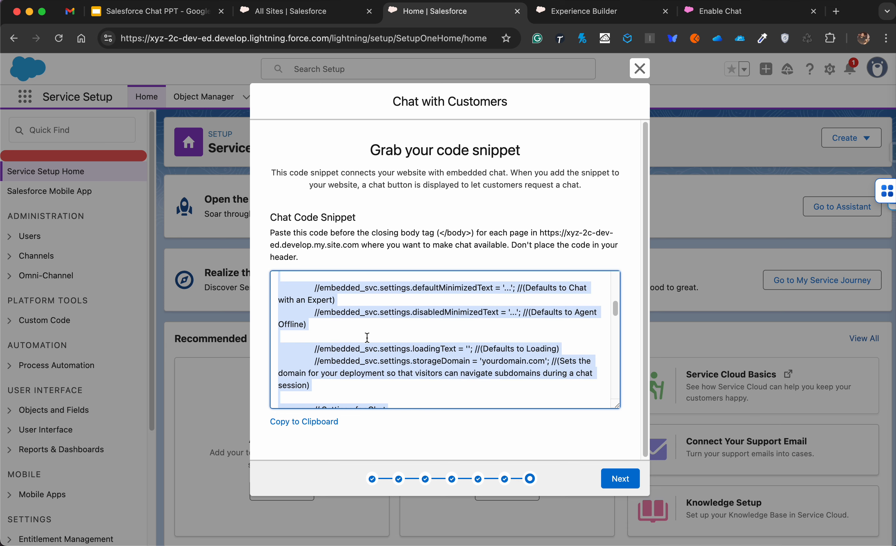
Step: Review the chat code snippet and its closing body tag placement instructions, and finish the Chat with Customers flow
{"action": "scroll", "coordinate": [367, 337], "scroll_direction": "up", "scroll_amount": 5}
{"action": "scroll", "coordinate": [369, 364], "scroll_direction": "up", "scroll_amount": 5}
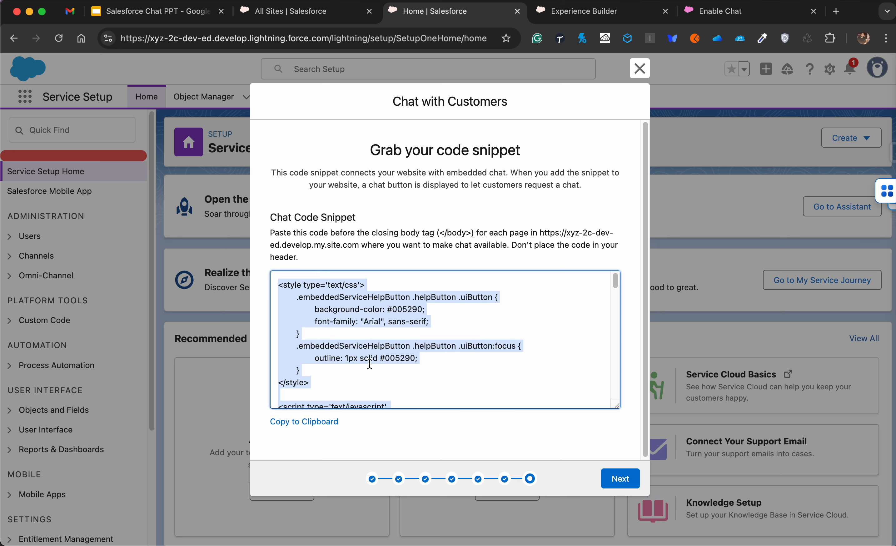
{"action": "scroll", "coordinate": [370, 364], "scroll_direction": "down", "scroll_amount": 10}
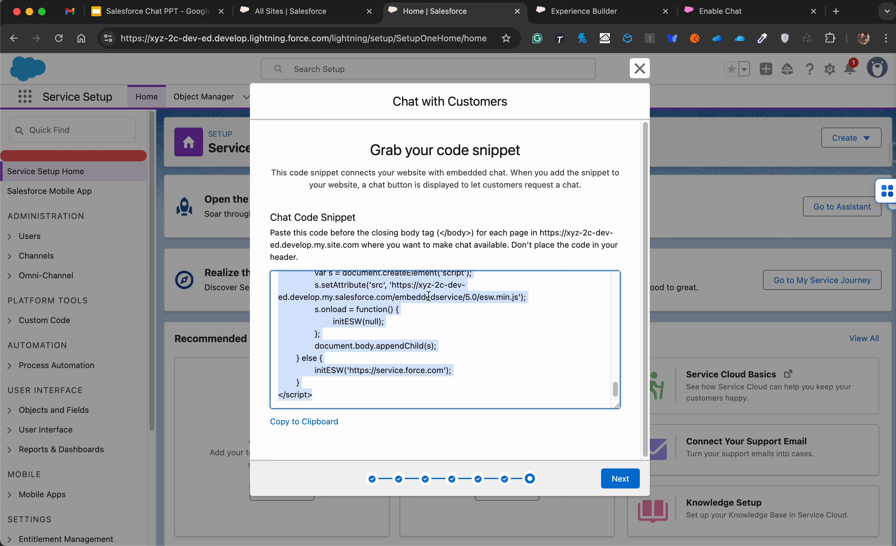
{"action": "left_click", "coordinate": [455, 304]}
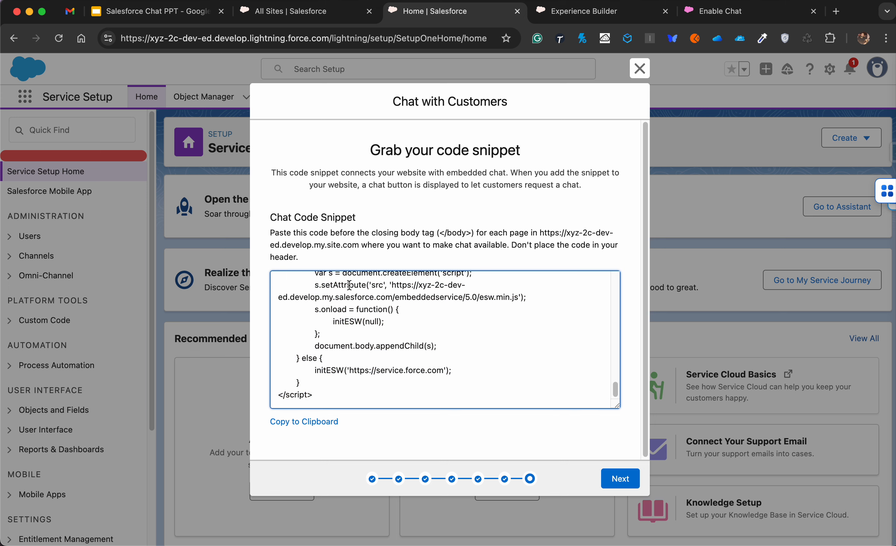
{"action": "left_click_drag", "start_coordinate": [334, 233], "coordinate": [439, 232]}
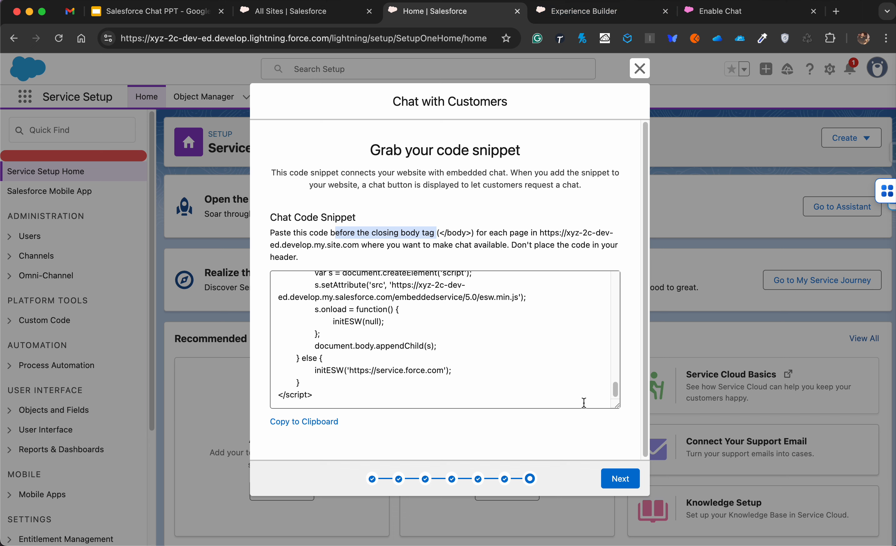
{"action": "left_click", "coordinate": [614, 478]}
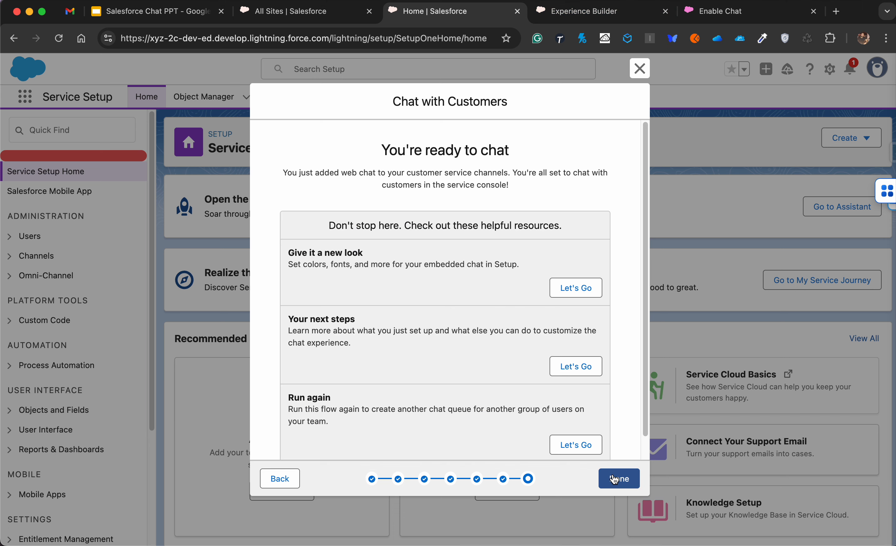
{"action": "left_click", "coordinate": [619, 480]}
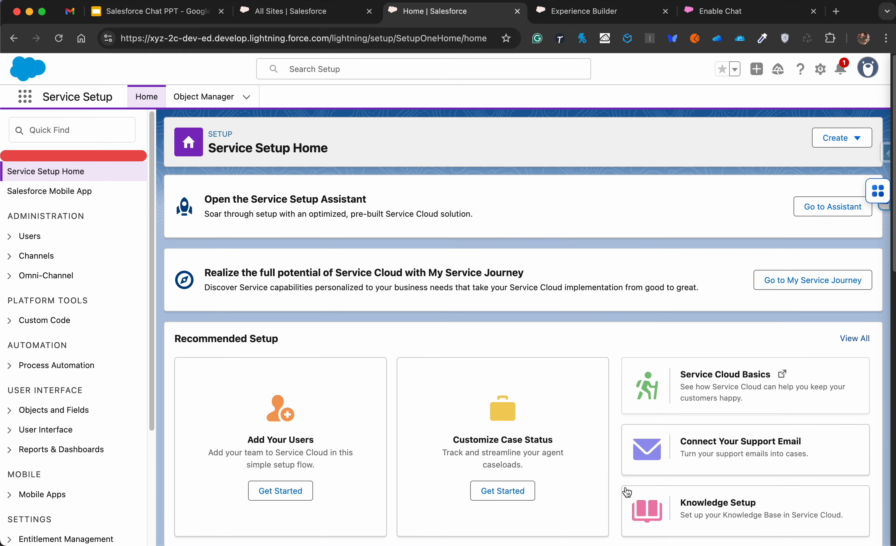
Step: Find the Queues page in Setup, open the Gold Customer queue, and check its label and routing configuration
{"action": "left_click", "coordinate": [100, 129]}
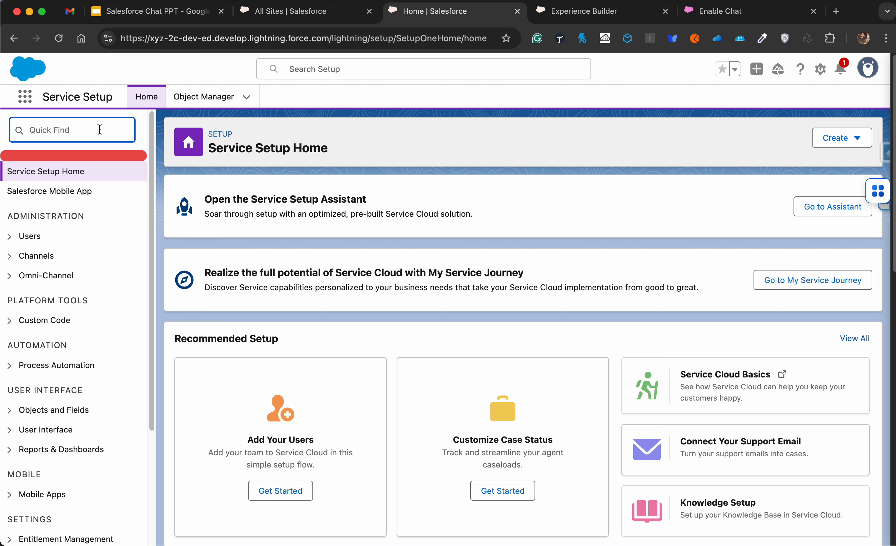
{"action": "type", "text": "queue"}
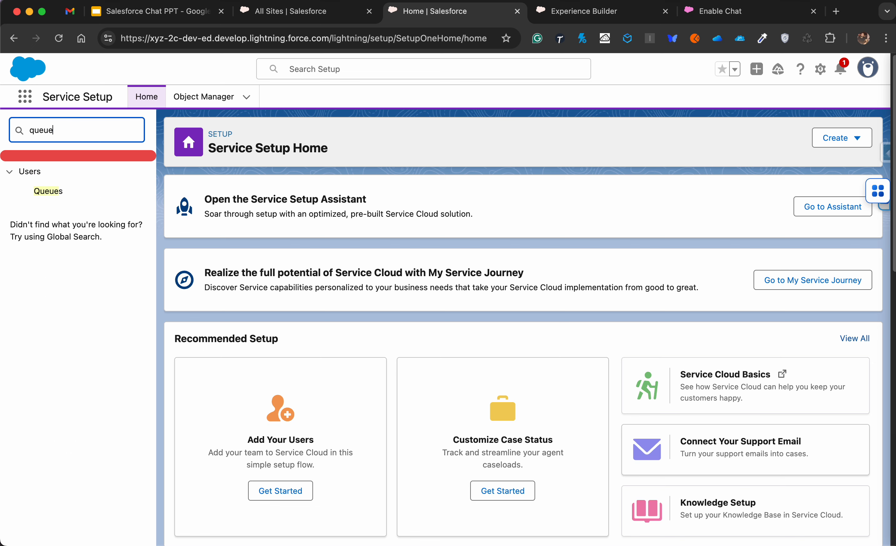
{"action": "left_click", "coordinate": [41, 192]}
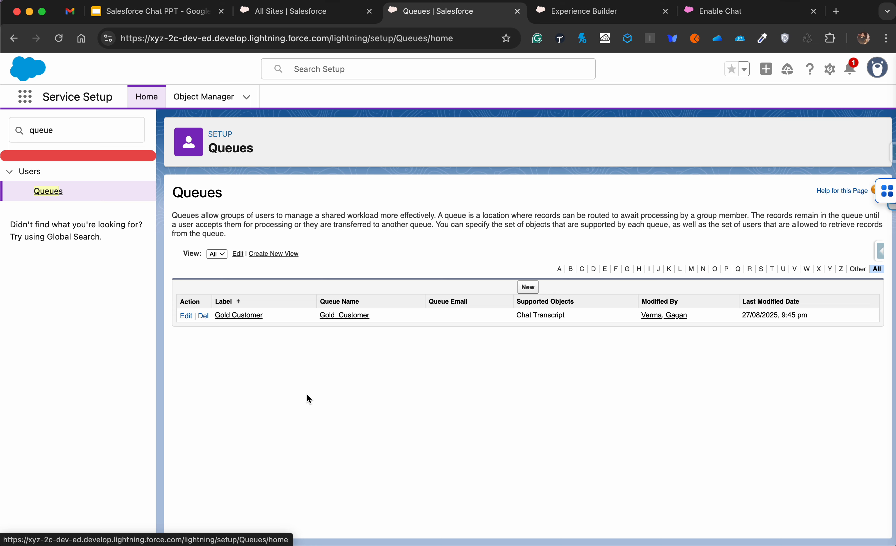
{"action": "left_click", "coordinate": [249, 316]}
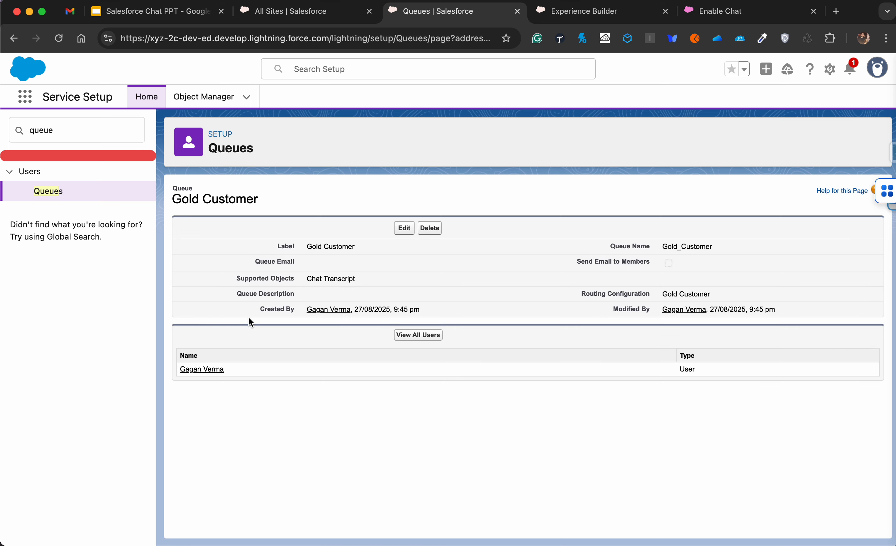
{"action": "left_click_drag", "start_coordinate": [305, 247], "coordinate": [371, 253]}
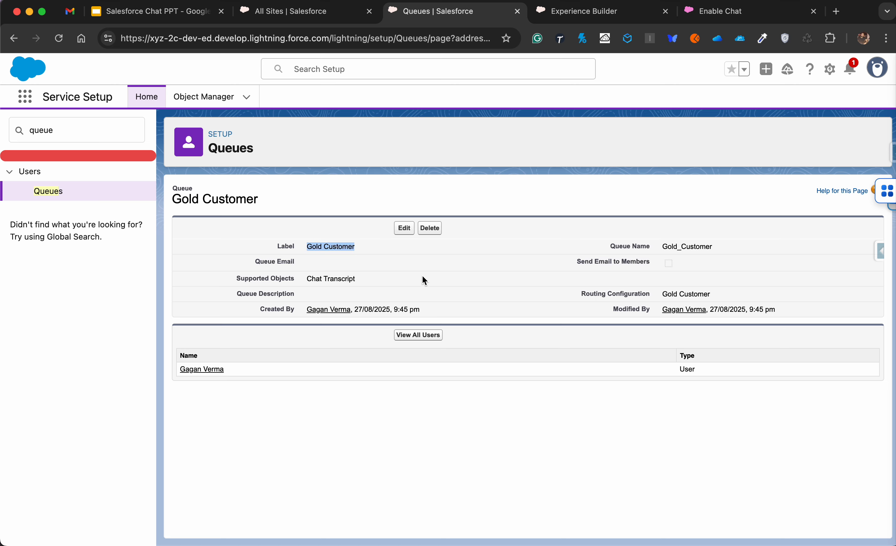
{"action": "left_click_drag", "start_coordinate": [589, 294], "coordinate": [710, 297]}
{"action": "left_click", "coordinate": [720, 295]}
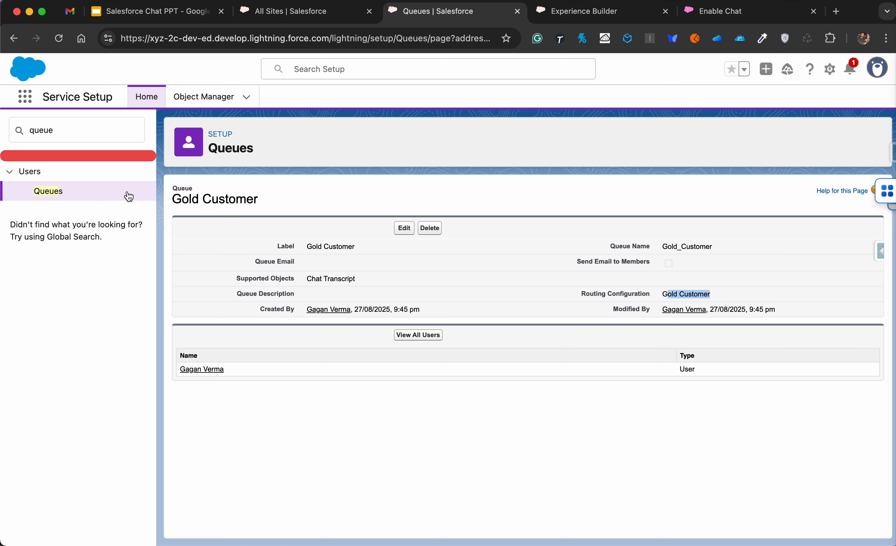
{"action": "left_click", "coordinate": [82, 134]}
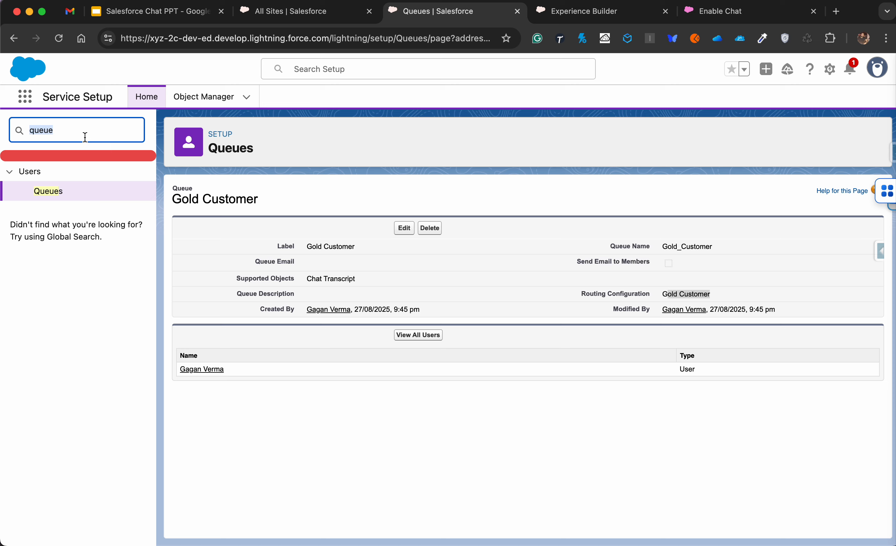
{"action": "type", "text": "rotuing"}
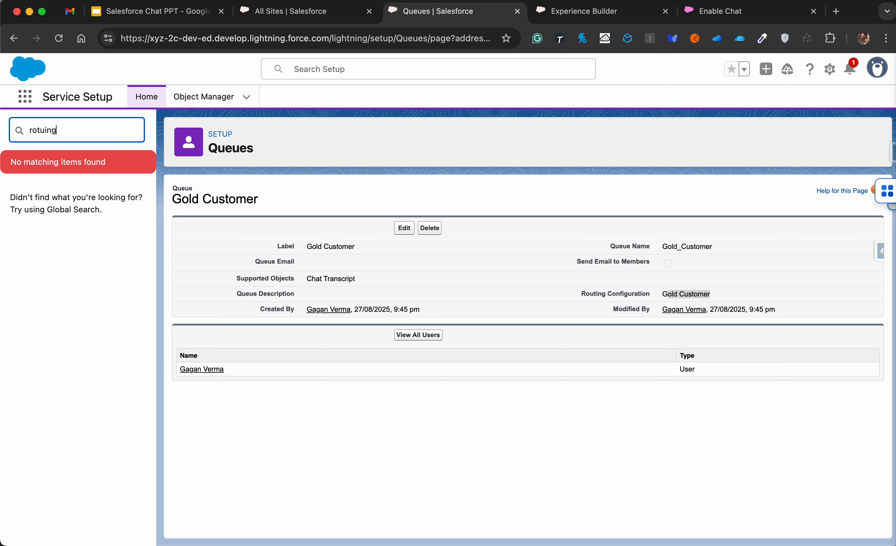
{"action": "key", "text": "BackSpace"}
{"action": "key", "text": "BackSpace"}
{"action": "key", "text": "BackSpace"}
{"action": "key", "text": "BackSpace"}
{"action": "key", "text": "BackSpace"}
{"action": "type", "text": "ut"}
{"action": "key", "text": "BackSpace"}
{"action": "key", "text": "BackSpace"}
{"action": "key", "text": "BackSpace"}
{"action": "key", "text": "BackSpace"}
{"action": "type", "text": "routin"}
Step: Search Setup for "omni" and open the Omni-Channel Settings page
{"action": "key", "text": "super+a"}
{"action": "type", "text": "omni"}
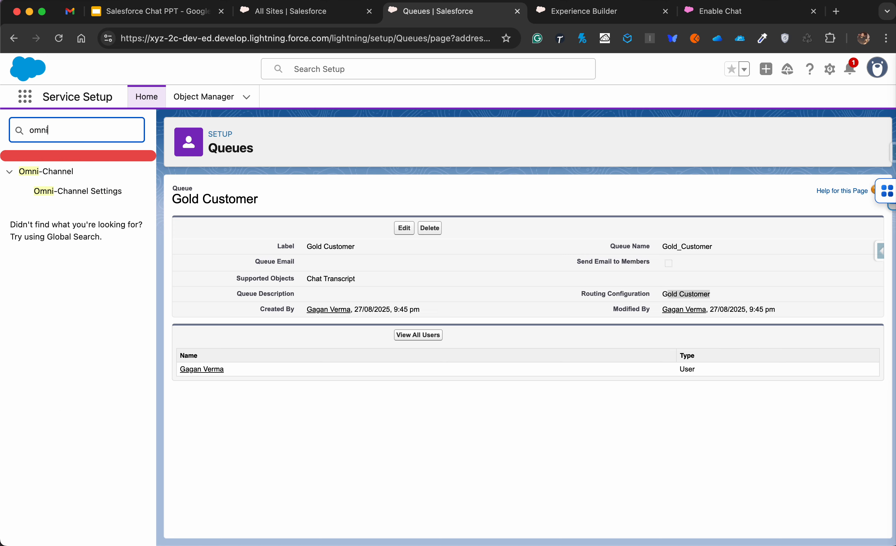
{"action": "left_click", "coordinate": [86, 192]}
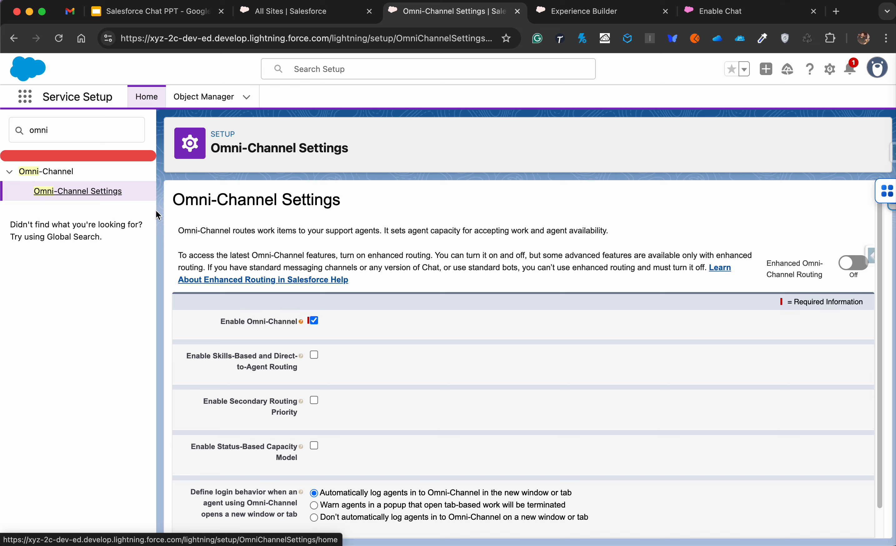
{"action": "left_click", "coordinate": [98, 131]}
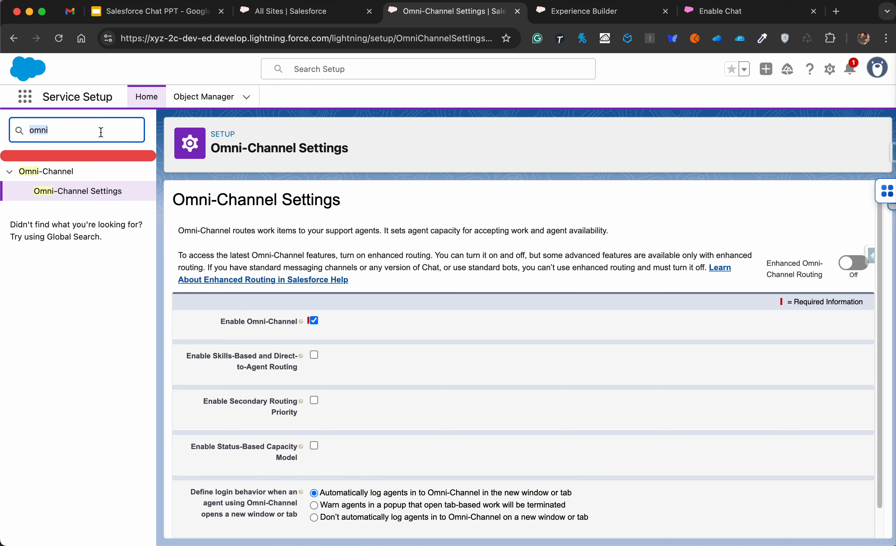
{"action": "type", "text": "reouti"}
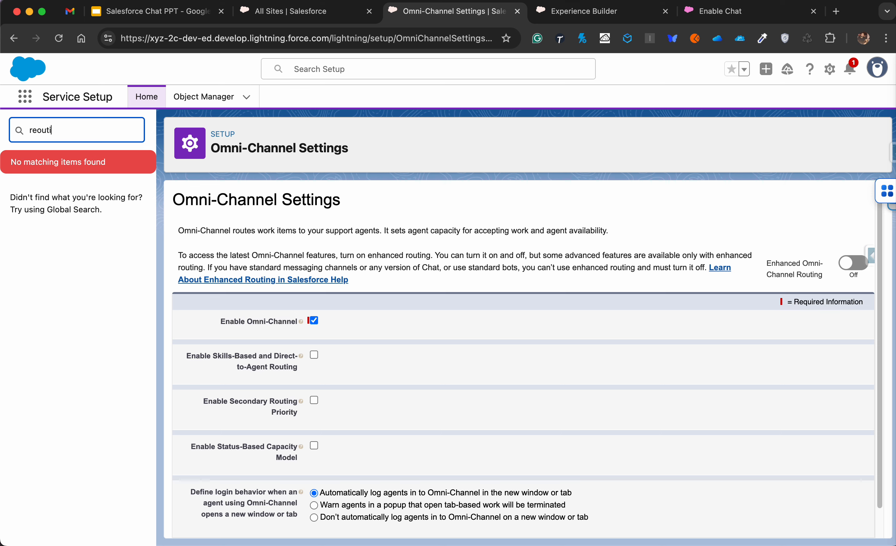
{"action": "key", "text": "BackSpace"}
{"action": "key", "text": "BackSpace"}
{"action": "key", "text": "BackSpace"}
{"action": "key", "text": "BackSpace"}
{"action": "key", "text": "BackSpace"}
{"action": "type", "text": "outing"}
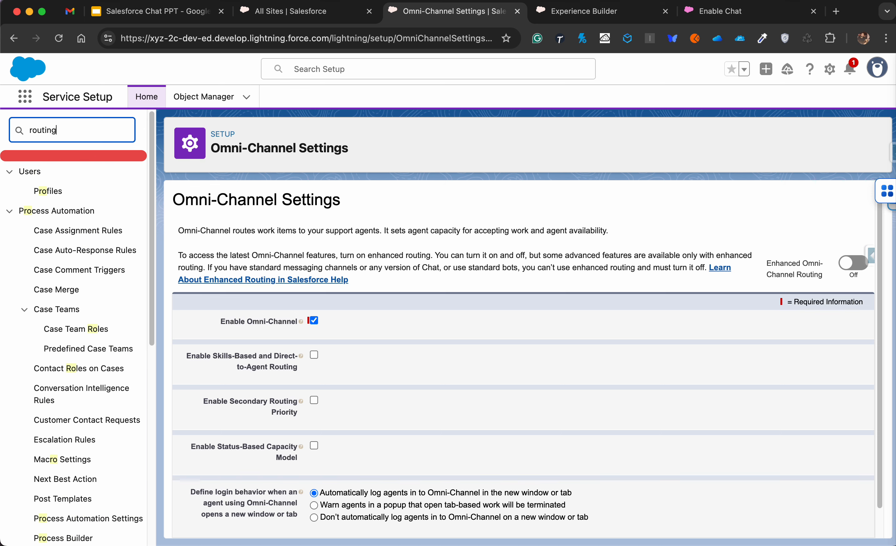
{"action": "double_click", "coordinate": [75, 136]}
{"action": "left_click", "coordinate": [60, 39]}
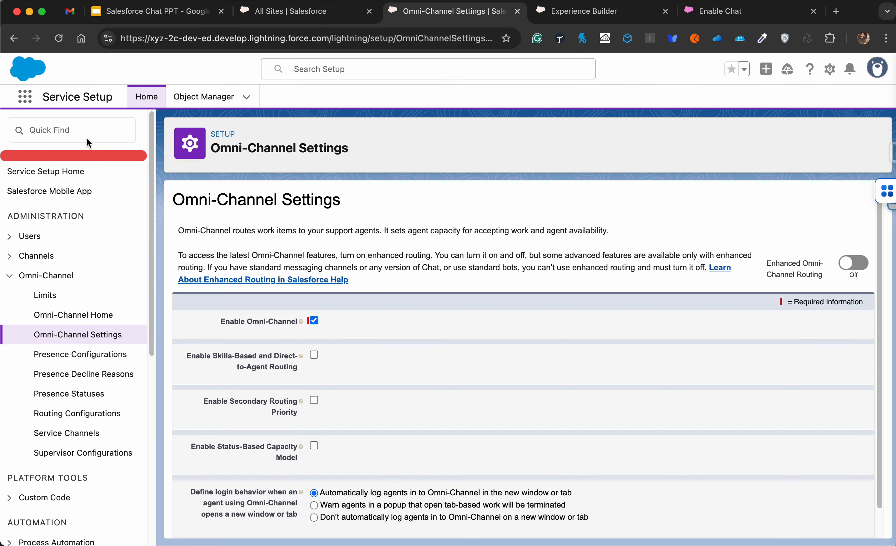
Step: Find Routing Configurations in Setup and open the Gold Customer routing configuration to review its routing settings and related queues
{"action": "left_click", "coordinate": [87, 138]}
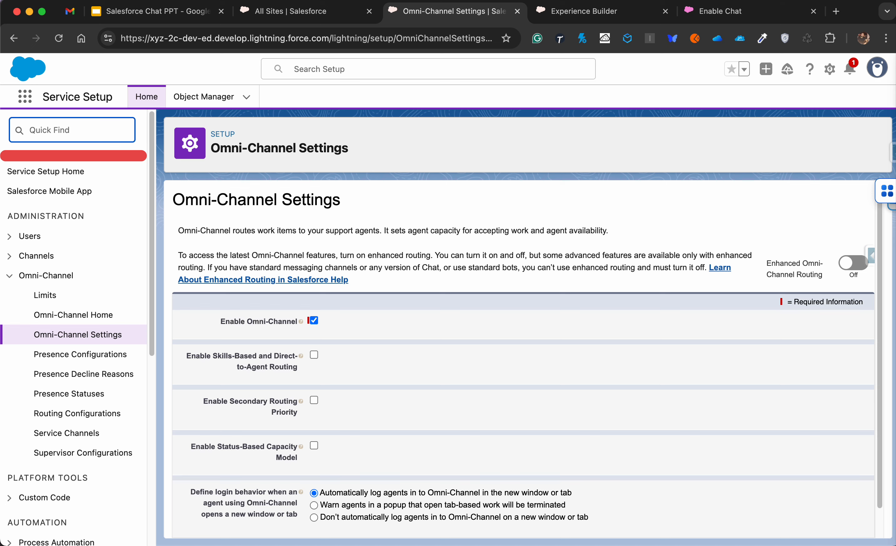
{"action": "type", "text": "re"}
{"action": "type", "text": "outin"}
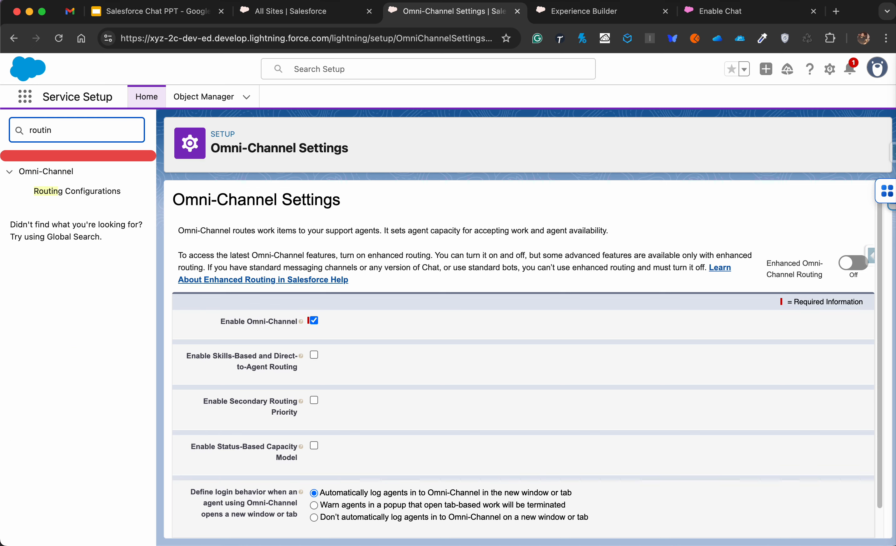
{"action": "left_click", "coordinate": [108, 193]}
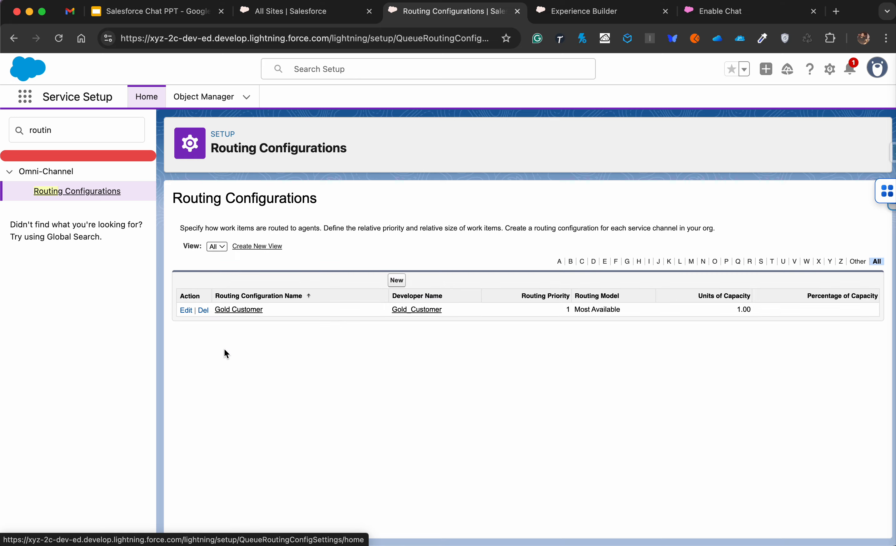
{"action": "left_click", "coordinate": [247, 310]}
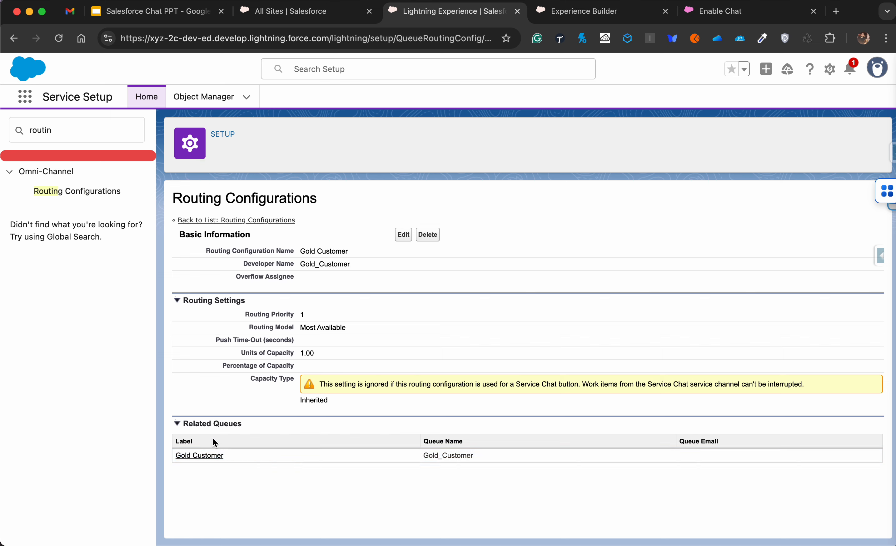
Step: Search Setup for "pre", open the Gold Customer presence configuration, and check its capacity
{"action": "left_click", "coordinate": [86, 131]}
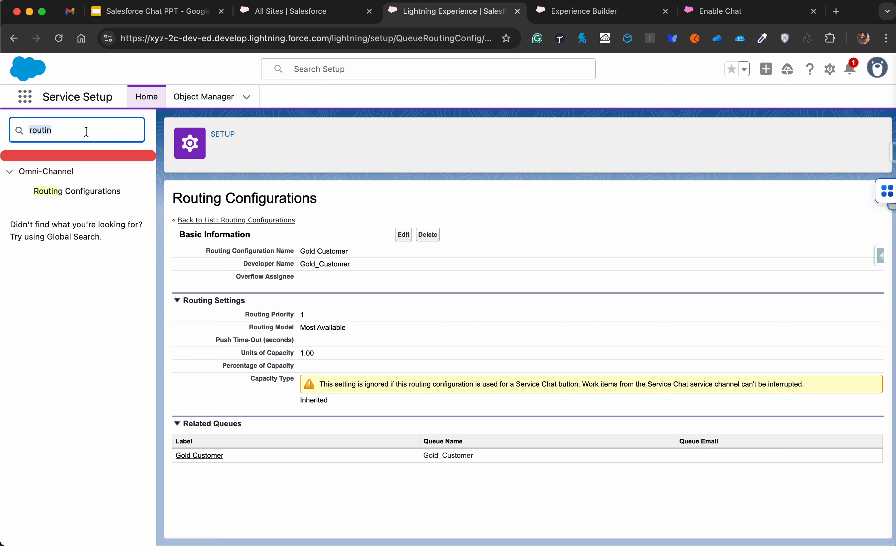
{"action": "type", "text": "pre"}
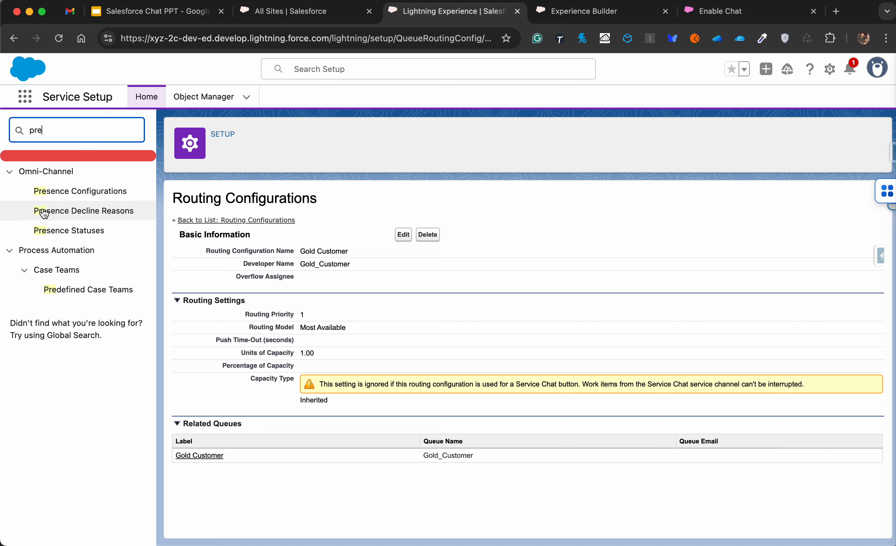
{"action": "left_click", "coordinate": [61, 194]}
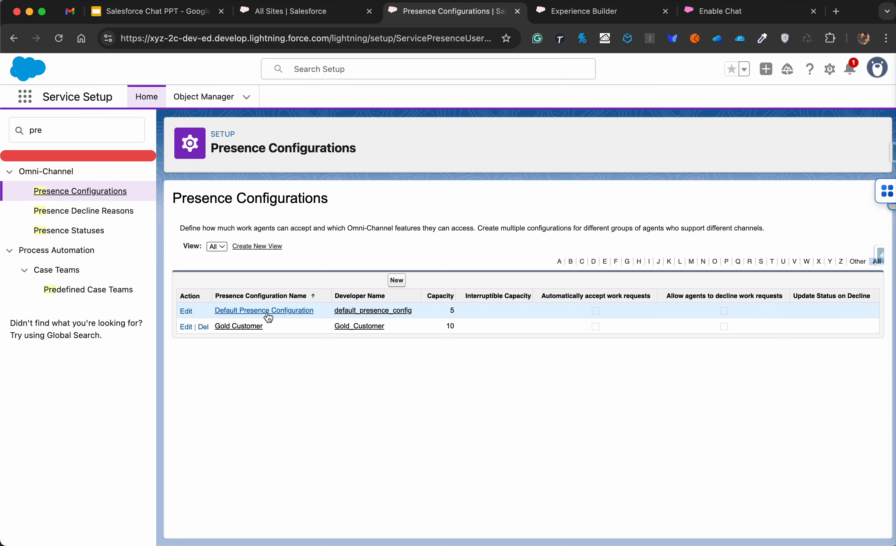
{"action": "left_click", "coordinate": [232, 327]}
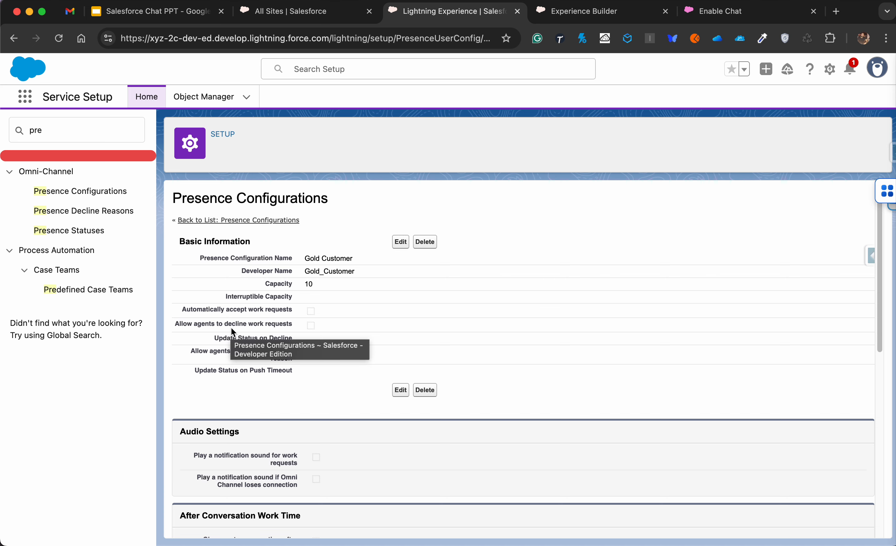
{"action": "scroll", "coordinate": [314, 291], "scroll_direction": "down", "scroll_amount": 1}
{"action": "scroll", "coordinate": [314, 294], "scroll_direction": "down", "scroll_amount": 1}
{"action": "left_click_drag", "start_coordinate": [319, 265], "coordinate": [266, 265]}
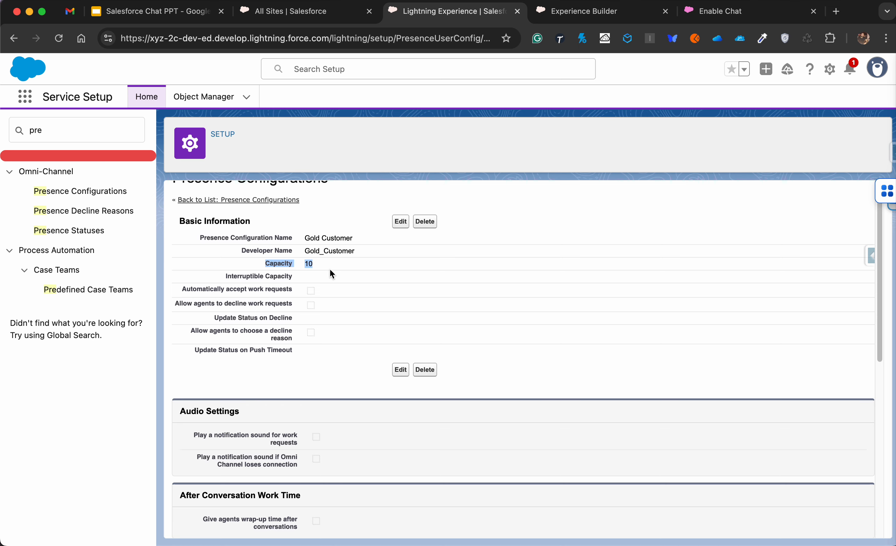
Step: Review the presence configuration's remaining settings through its assigned users and profiles, and open the Presence Statuses list
{"action": "scroll", "coordinate": [328, 334], "scroll_direction": "down", "scroll_amount": 5}
{"action": "scroll", "coordinate": [323, 342], "scroll_direction": "up", "scroll_amount": 1}
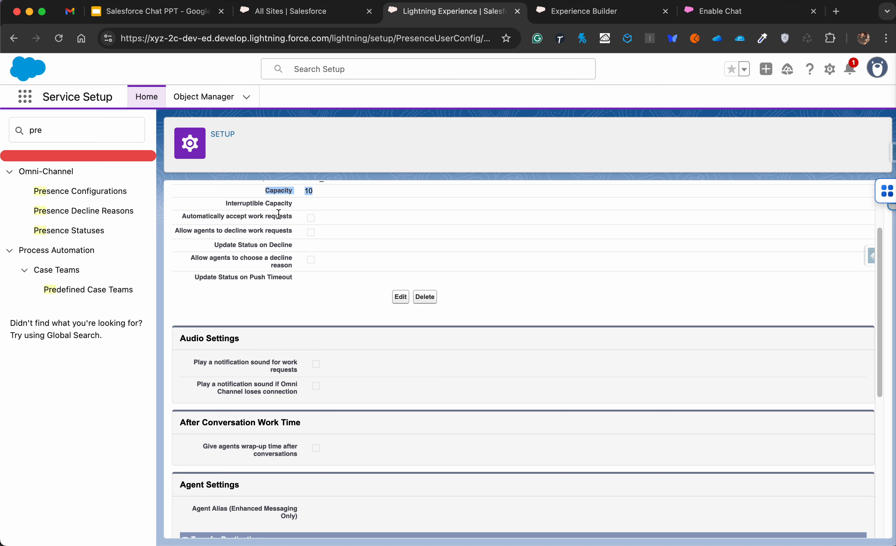
{"action": "scroll", "coordinate": [288, 320], "scroll_direction": "down", "scroll_amount": 1}
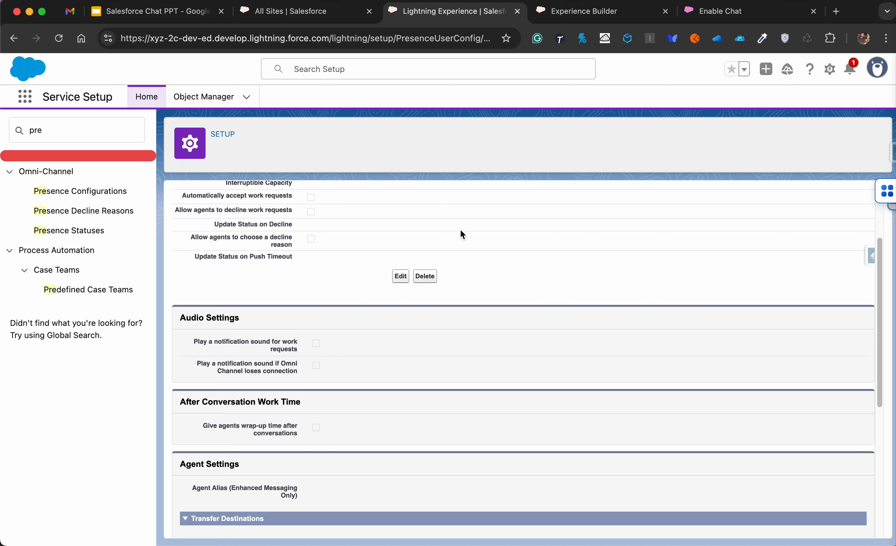
{"action": "scroll", "coordinate": [298, 256], "scroll_direction": "down", "scroll_amount": 12}
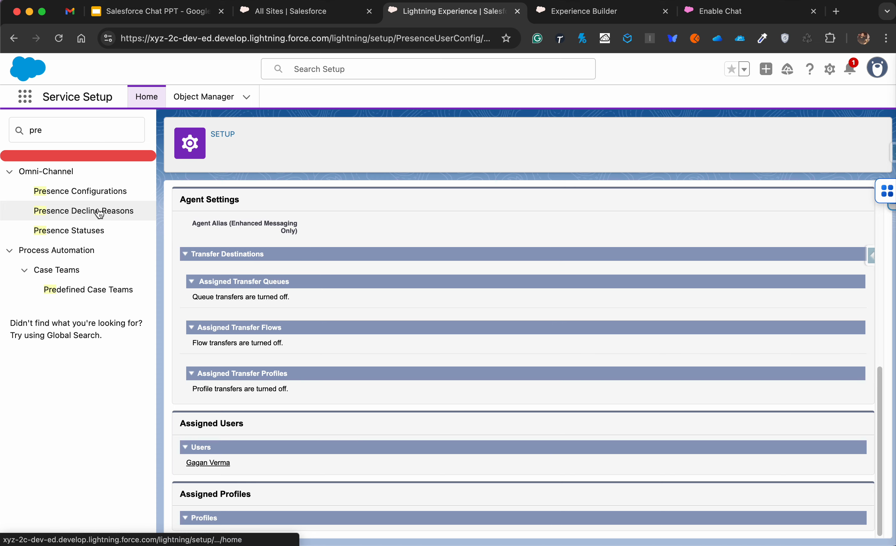
{"action": "left_click", "coordinate": [71, 232]}
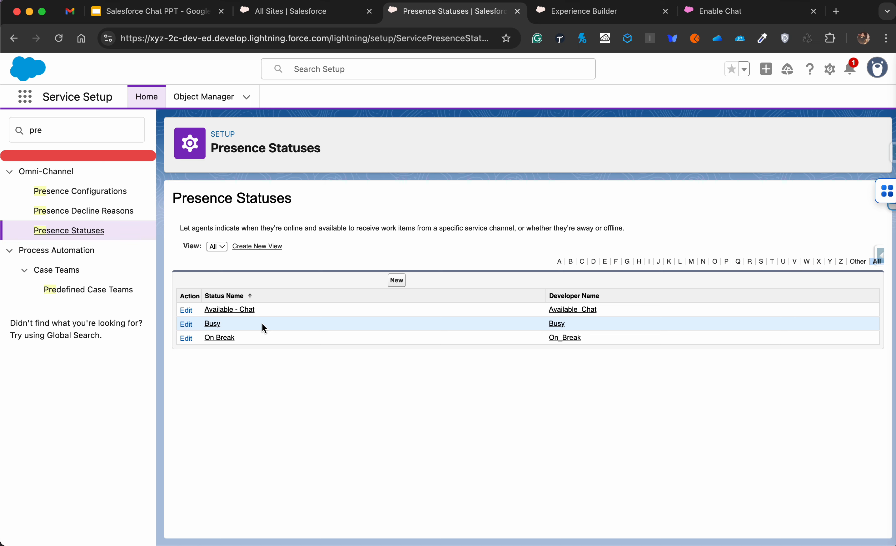
Step: Search Setup for "queue", open the Gold Customer queue, and check its supported objects
{"action": "double_click", "coordinate": [78, 136]}
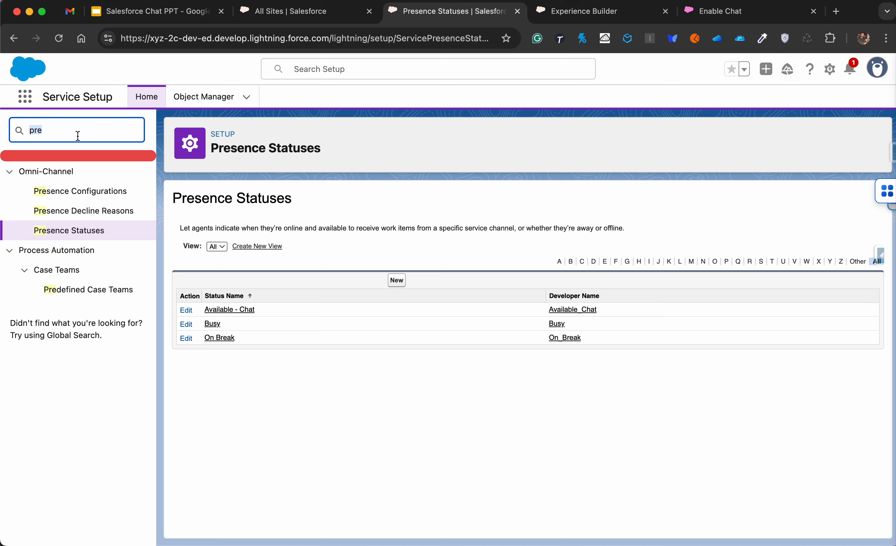
{"action": "type", "text": "s"}
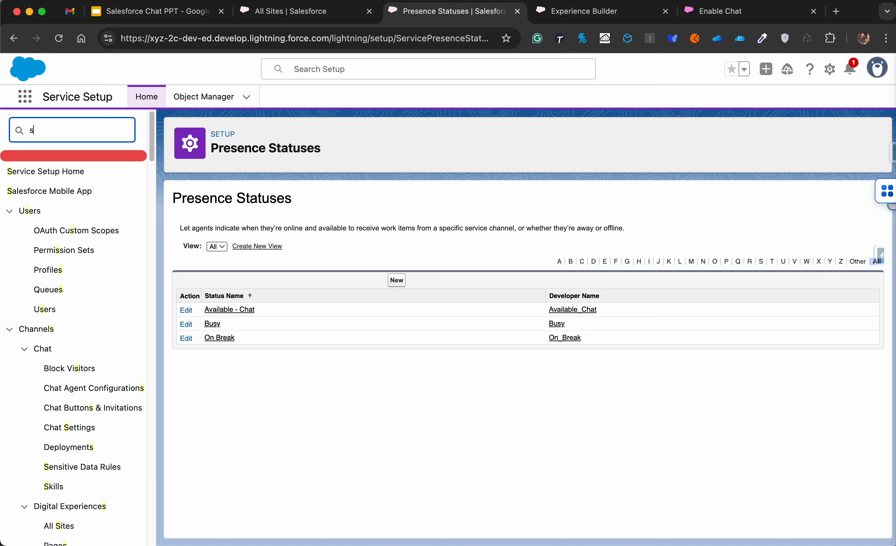
{"action": "key", "text": "BackSpace"}
{"action": "type", "text": "queue"}
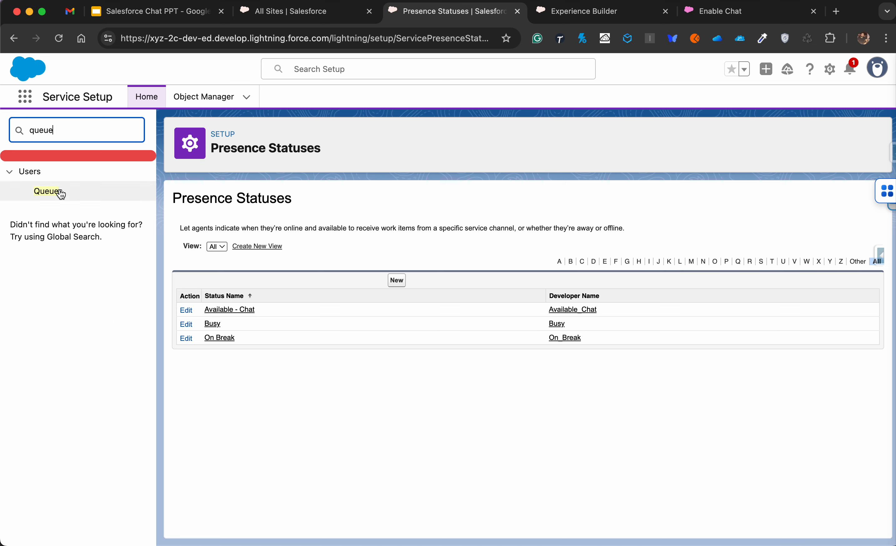
{"action": "left_click", "coordinate": [60, 193]}
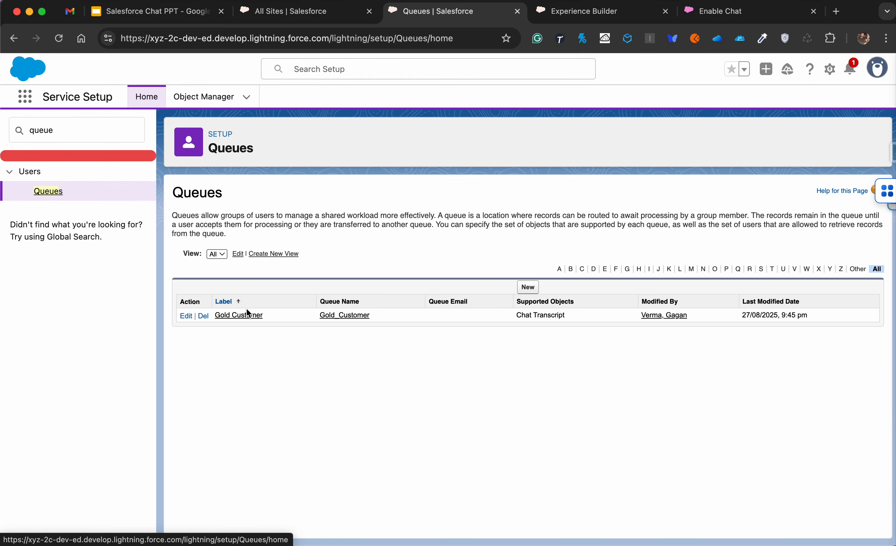
{"action": "left_click", "coordinate": [247, 314]}
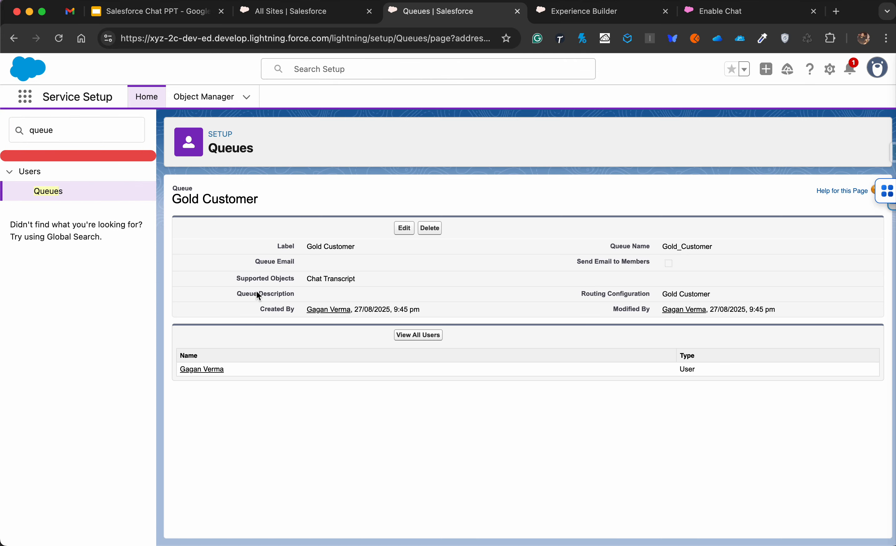
{"action": "left_click", "coordinate": [308, 280]}
{"action": "left_click_drag", "start_coordinate": [307, 279], "coordinate": [372, 286]}
Step: Search Setup for "service ch", open the Chat service channel, and check which Salesforce object it uses
{"action": "left_click", "coordinate": [83, 129]}
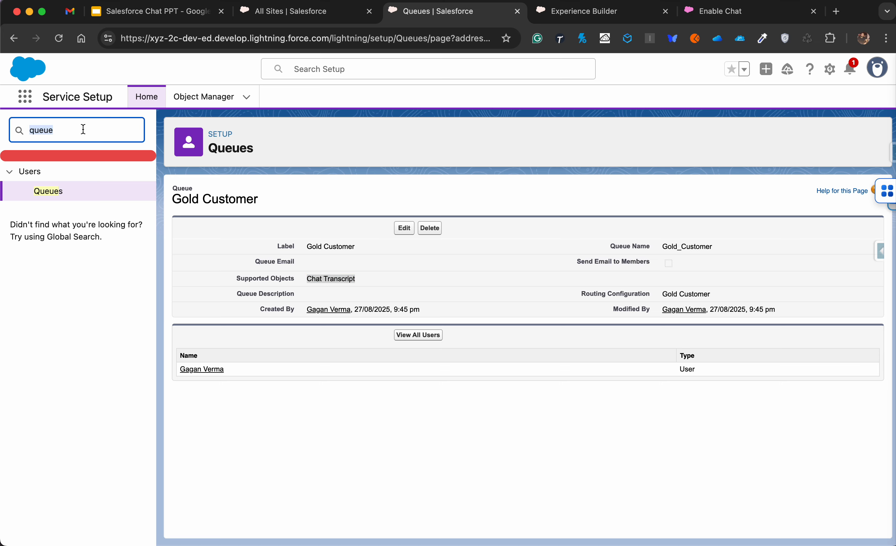
{"action": "type", "text": "seri"}
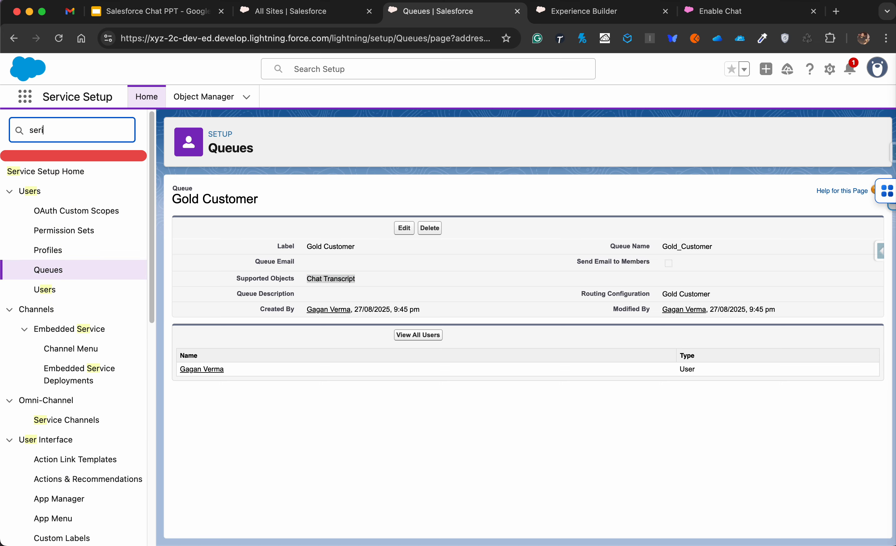
{"action": "key", "text": "BackSpace"}
{"action": "type", "text": "vice ch"}
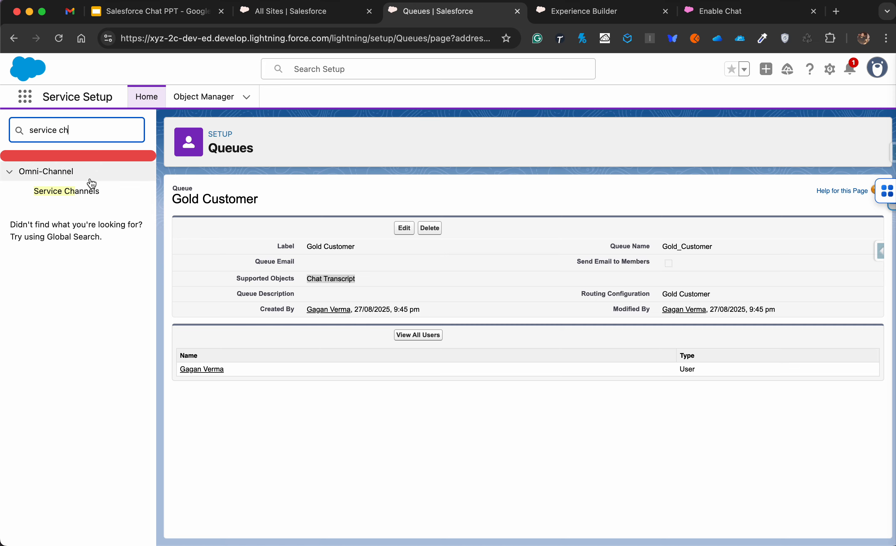
{"action": "left_click", "coordinate": [94, 192]}
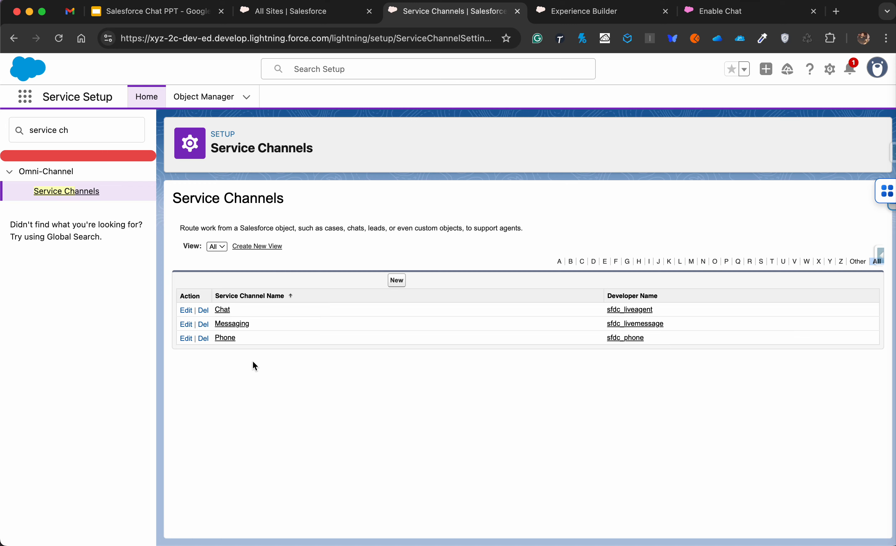
{"action": "left_click", "coordinate": [223, 309]}
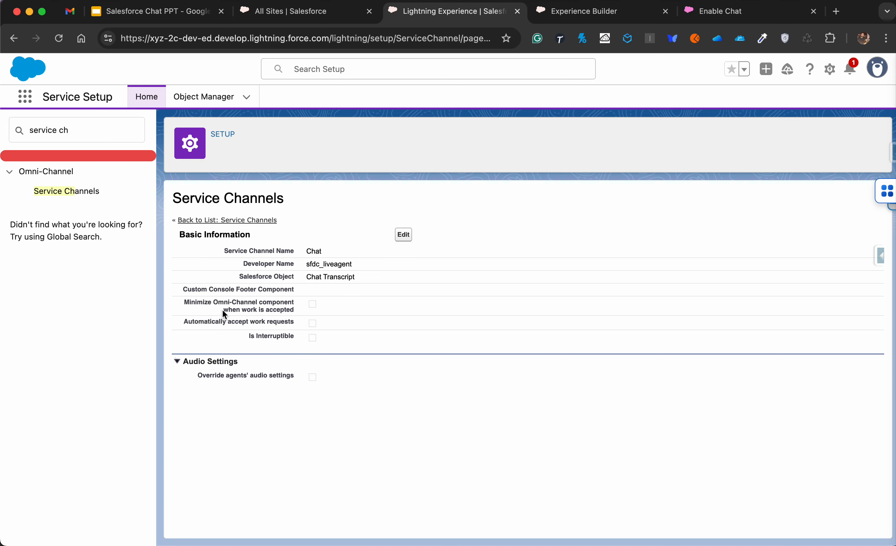
{"action": "left_click_drag", "start_coordinate": [307, 252], "coordinate": [356, 280]}
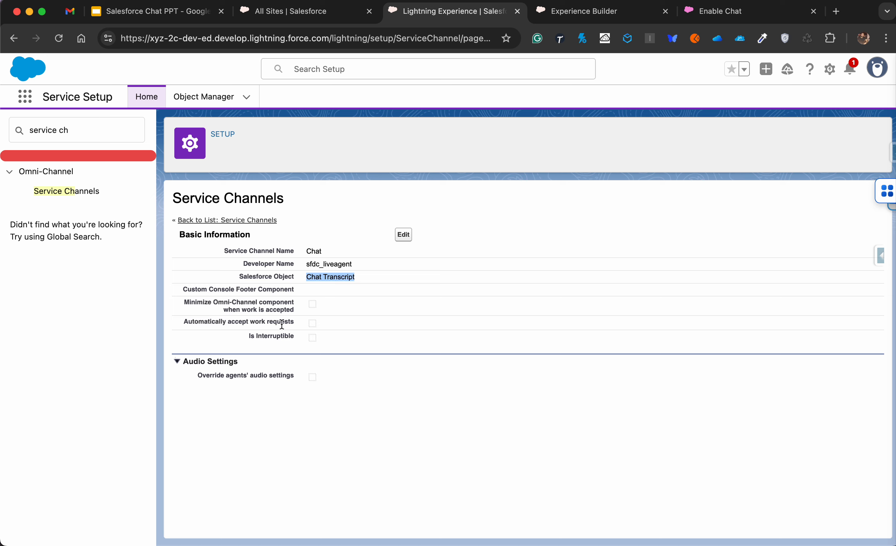
Step: Search Setup for "chat se", open Chat Settings, and review the chat options and the retirement date in the notice
{"action": "left_click", "coordinate": [89, 125]}
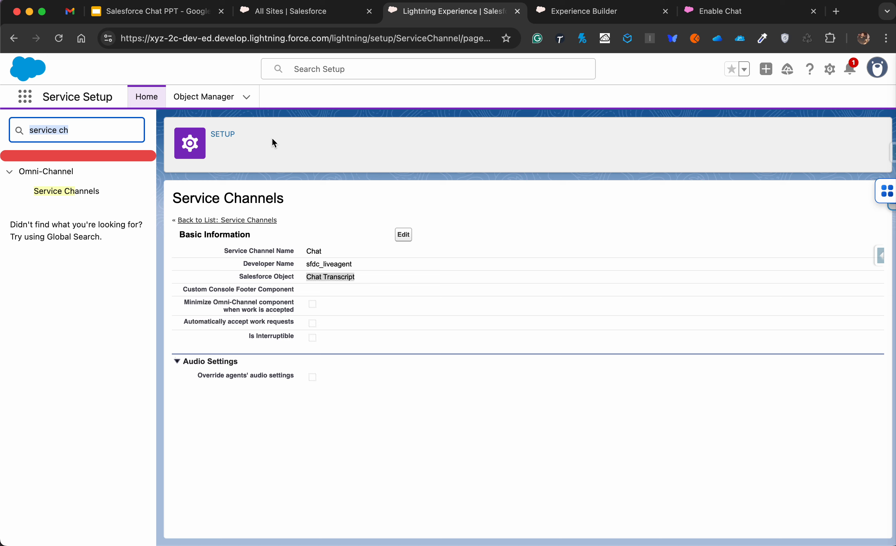
{"action": "triple_click", "coordinate": [90, 131]}
{"action": "type", "text": "chat"}
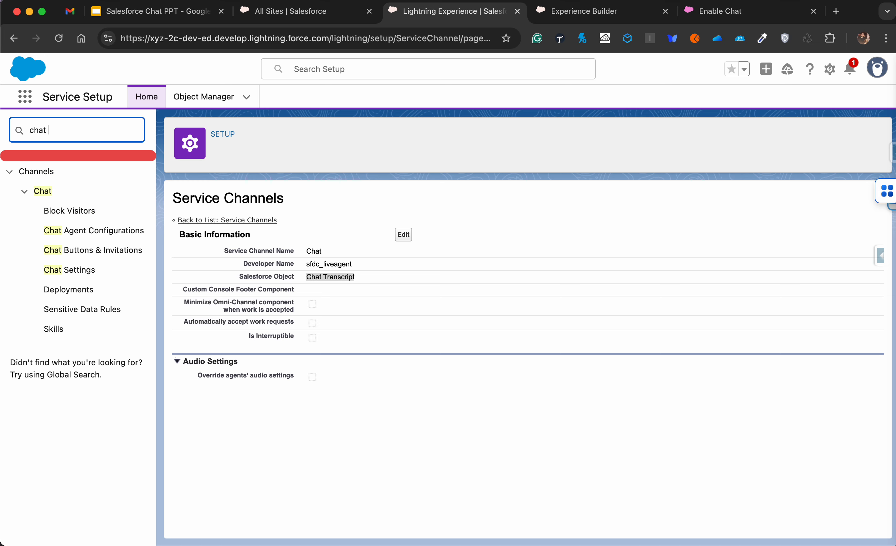
{"action": "type", "text": " se"}
{"action": "left_click", "coordinate": [92, 213]}
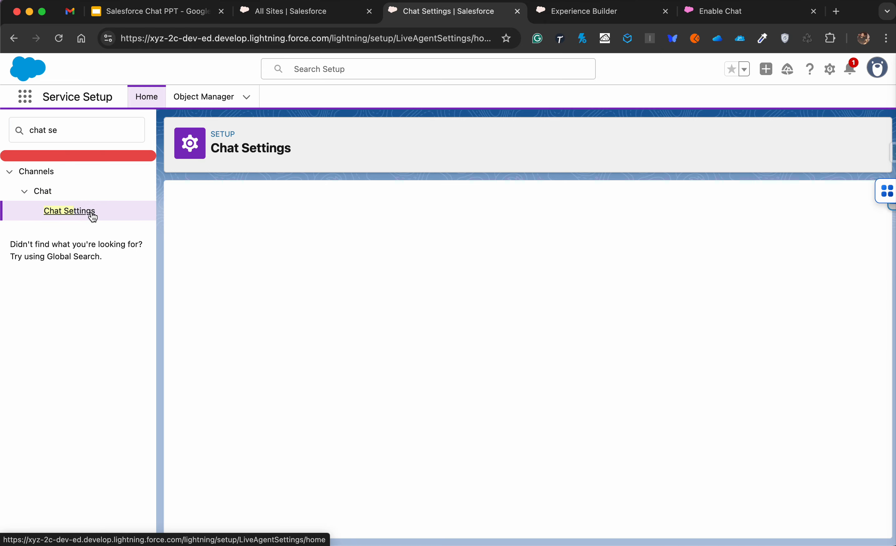
{"action": "scroll", "coordinate": [224, 314], "scroll_direction": "down", "scroll_amount": 5}
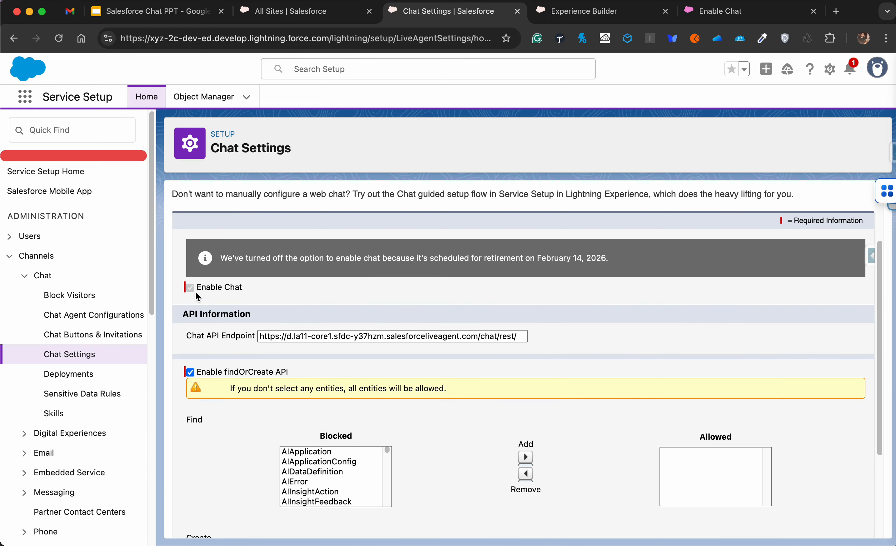
{"action": "scroll", "coordinate": [436, 374], "scroll_direction": "down", "scroll_amount": 3}
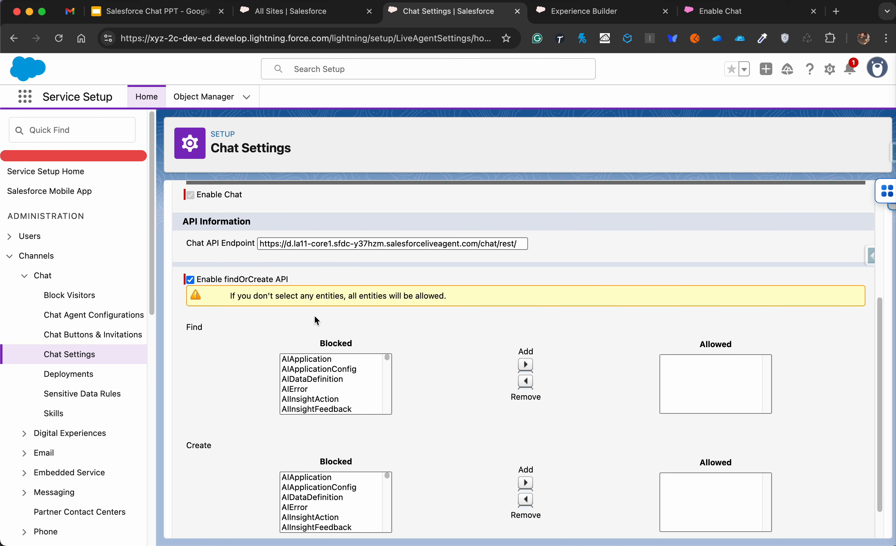
{"action": "scroll", "coordinate": [318, 321], "scroll_direction": "up", "scroll_amount": 3}
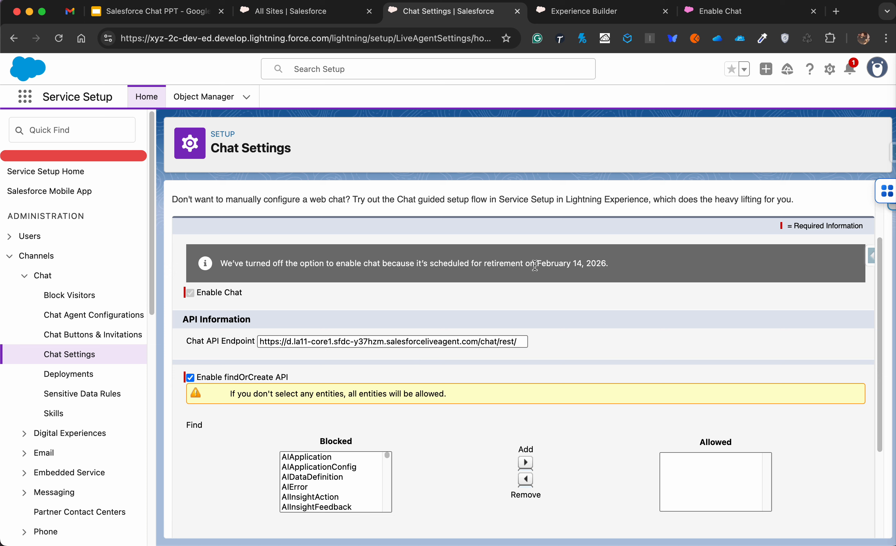
{"action": "left_click_drag", "start_coordinate": [535, 263], "coordinate": [620, 265]}
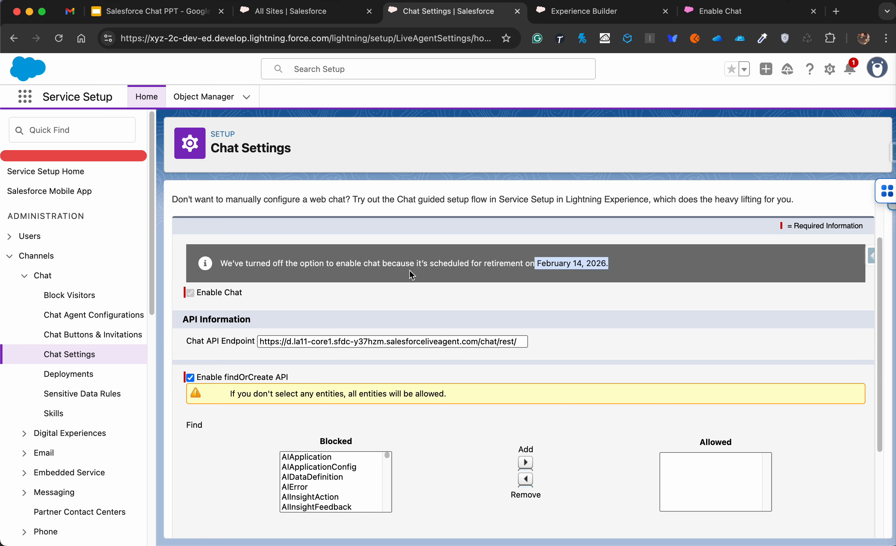
Step: Search Setup for "embe", open the Gold Customer embedded service deployment, and review its chat settings, including the post-chat survey
{"action": "left_click", "coordinate": [74, 133]}
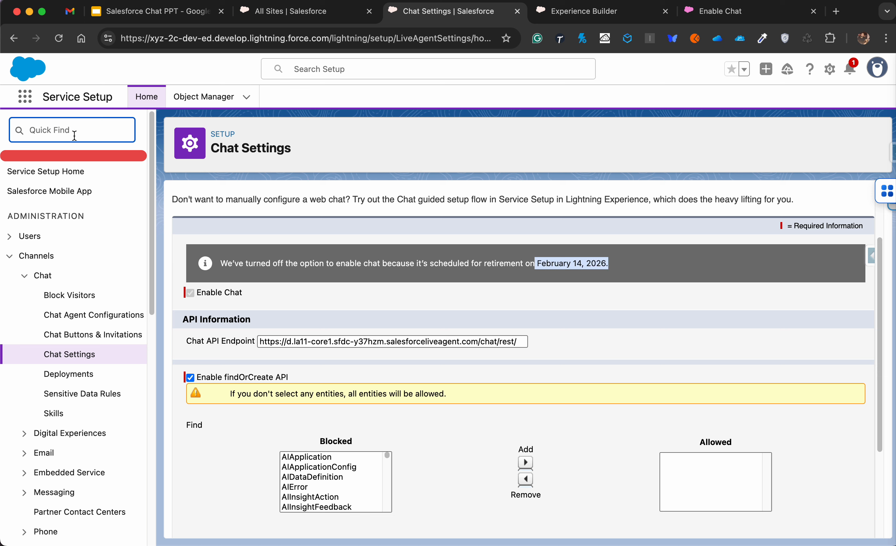
{"action": "type", "text": "embe"}
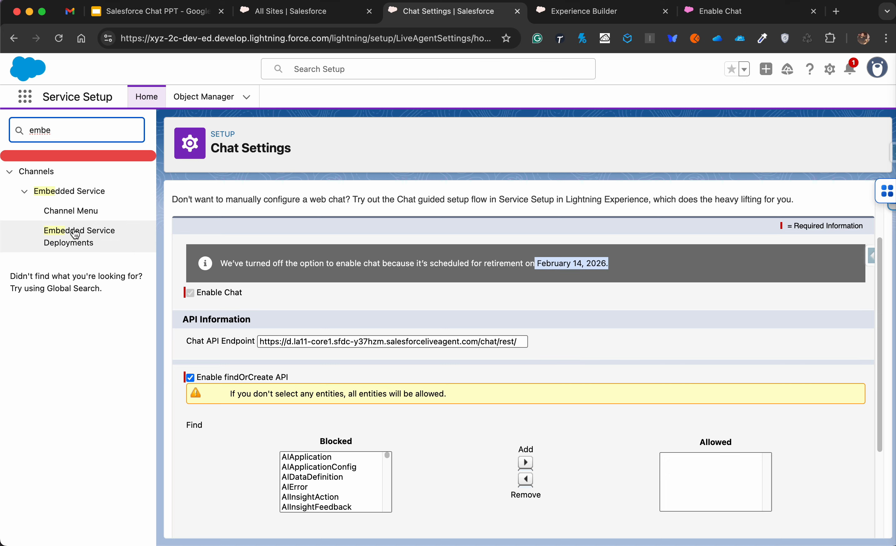
{"action": "left_click", "coordinate": [76, 234]}
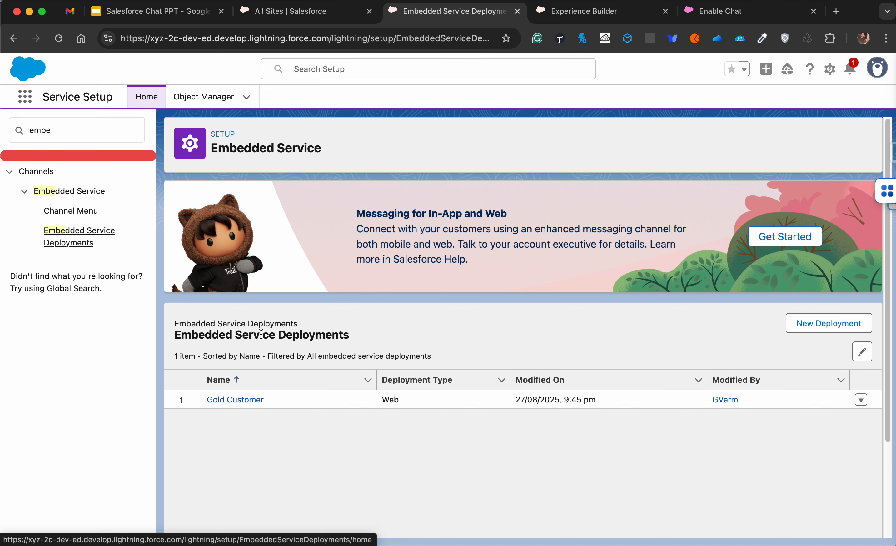
{"action": "left_click", "coordinate": [236, 400]}
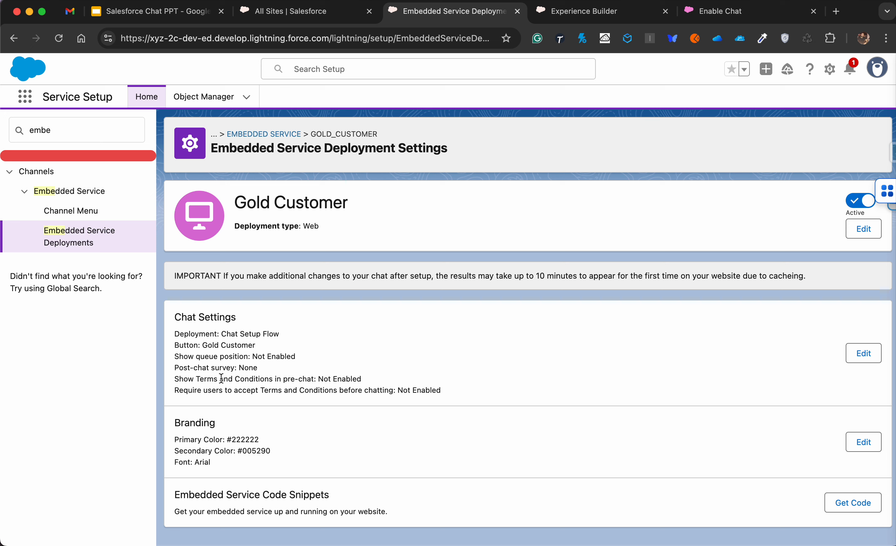
{"action": "left_click", "coordinate": [323, 373]}
{"action": "left_click_drag", "start_coordinate": [211, 368], "coordinate": [258, 368]}
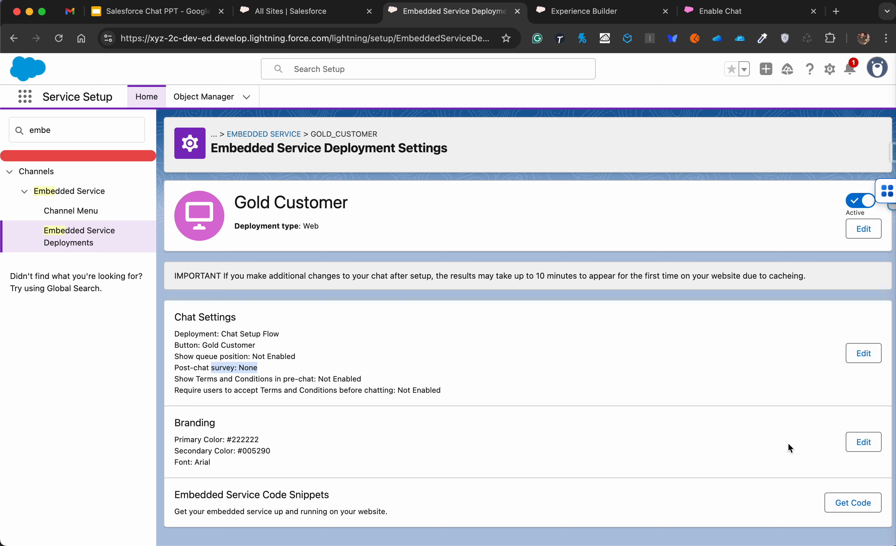
Step: Edit the deployment's branding, setting Brand Primary to #913A3A and Brand Secondary to #B6D0E4
{"action": "left_click", "coordinate": [857, 443]}
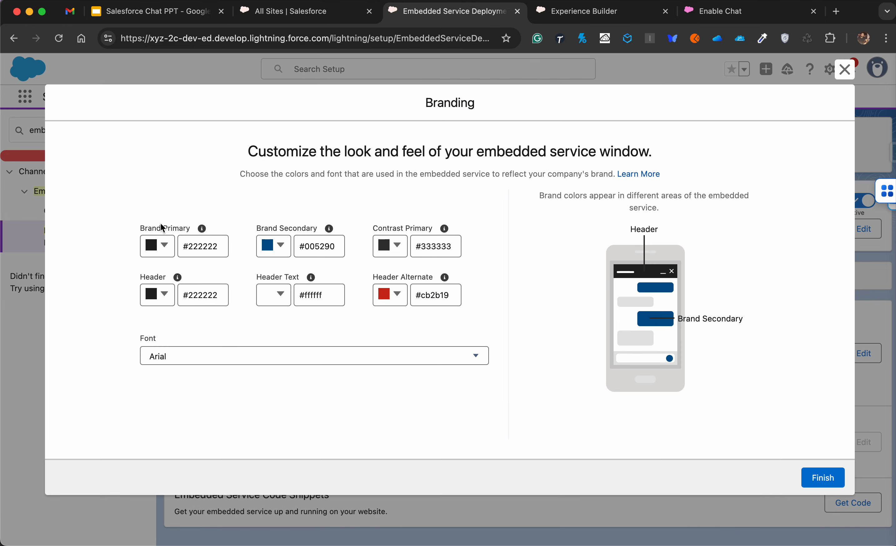
{"action": "left_click", "coordinate": [158, 246]}
{"action": "left_click", "coordinate": [193, 287]}
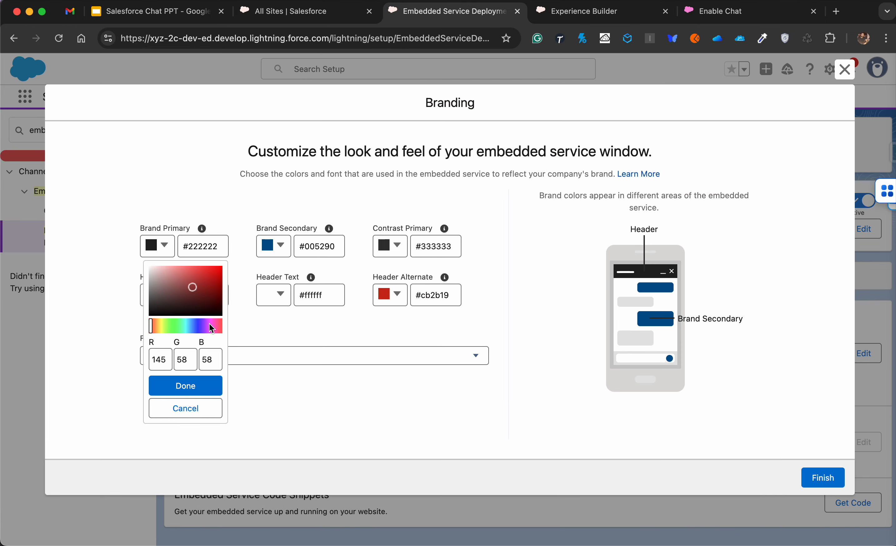
{"action": "left_click", "coordinate": [210, 385]}
{"action": "left_click", "coordinate": [274, 246]}
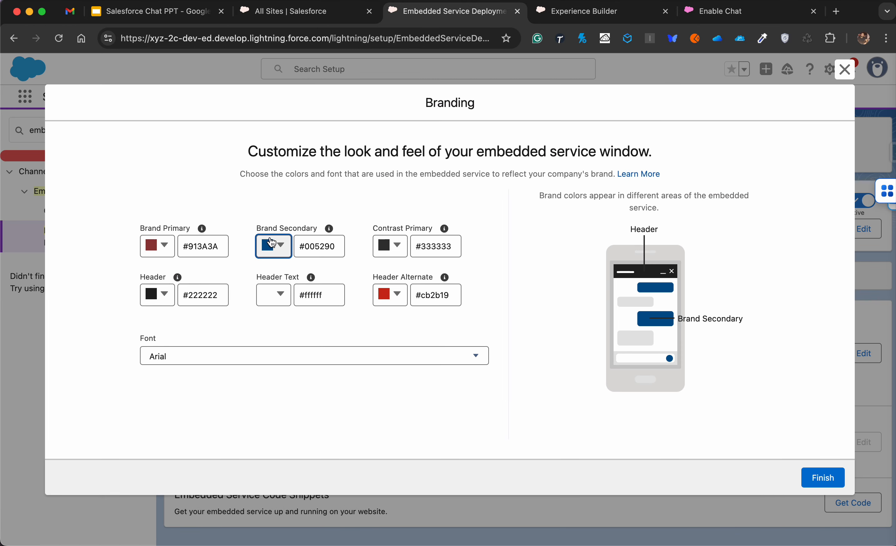
{"action": "left_click", "coordinate": [282, 276]}
{"action": "left_click", "coordinate": [336, 391]}
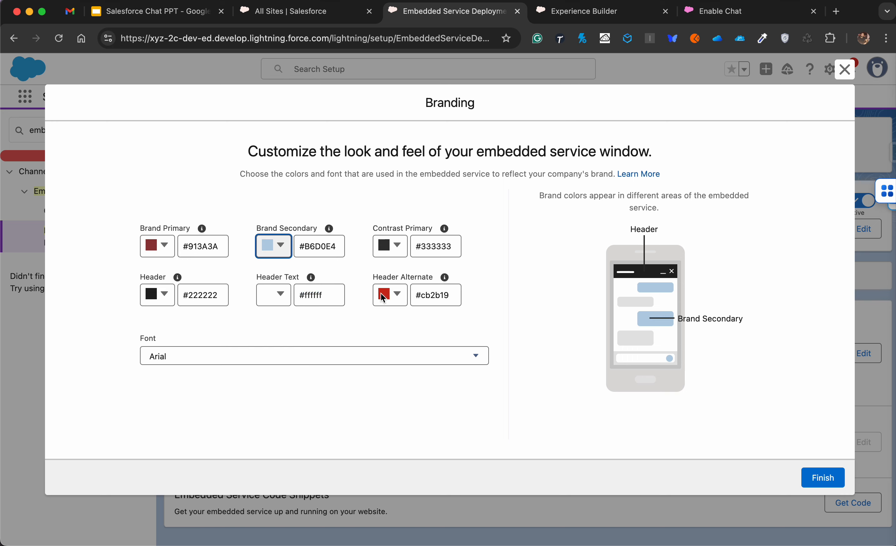
Step: Set Contrast Primary to #714848 and Header Text to #8B6161, and save the branding changes
{"action": "left_click", "coordinate": [396, 258]}
{"action": "left_click", "coordinate": [407, 289]}
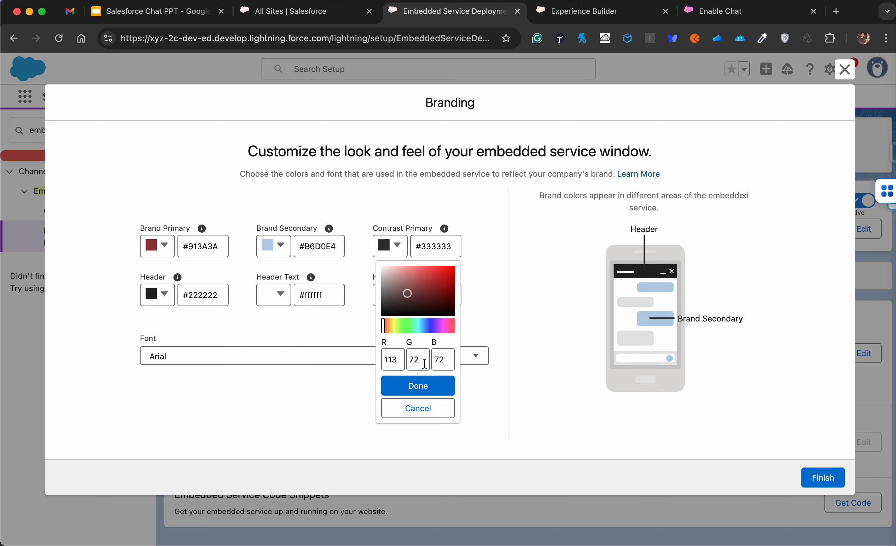
{"action": "left_click", "coordinate": [425, 390]}
{"action": "left_click", "coordinate": [280, 294]}
{"action": "left_click", "coordinate": [287, 337]}
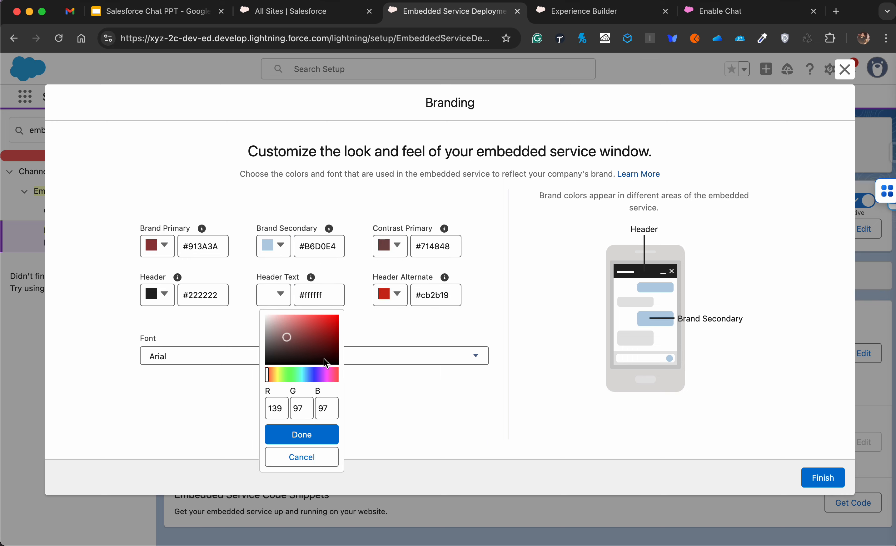
{"action": "left_click", "coordinate": [322, 429]}
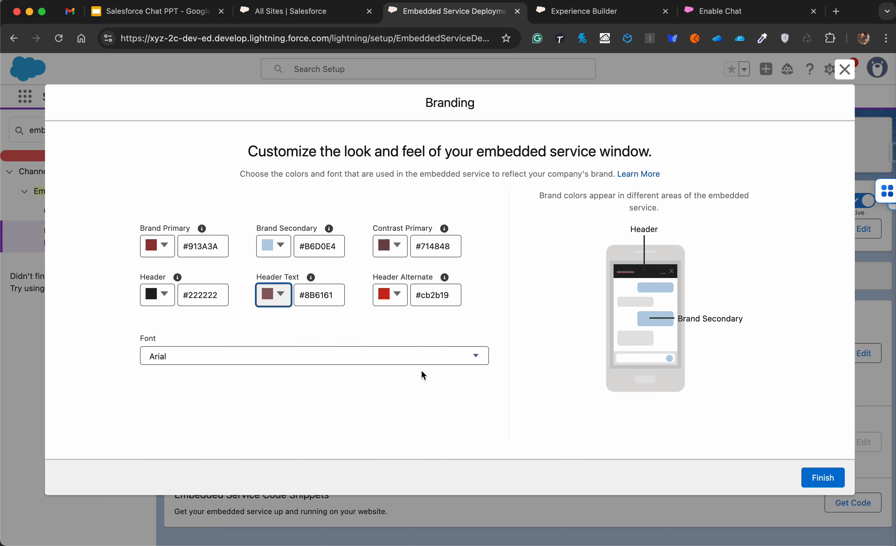
{"action": "left_click", "coordinate": [819, 480]}
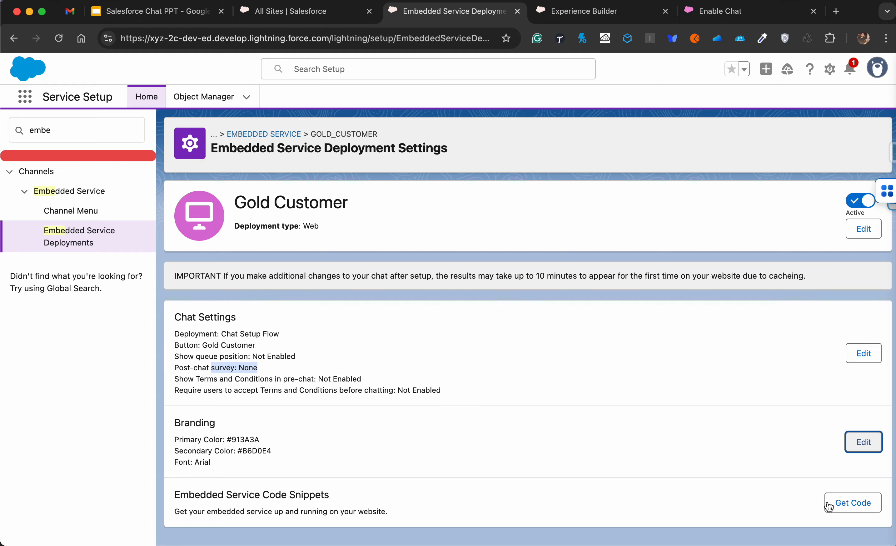
Step: Get the deployment's embedded service code, review and copy the chat code snippet, and close the snippet window
{"action": "left_click", "coordinate": [852, 504]}
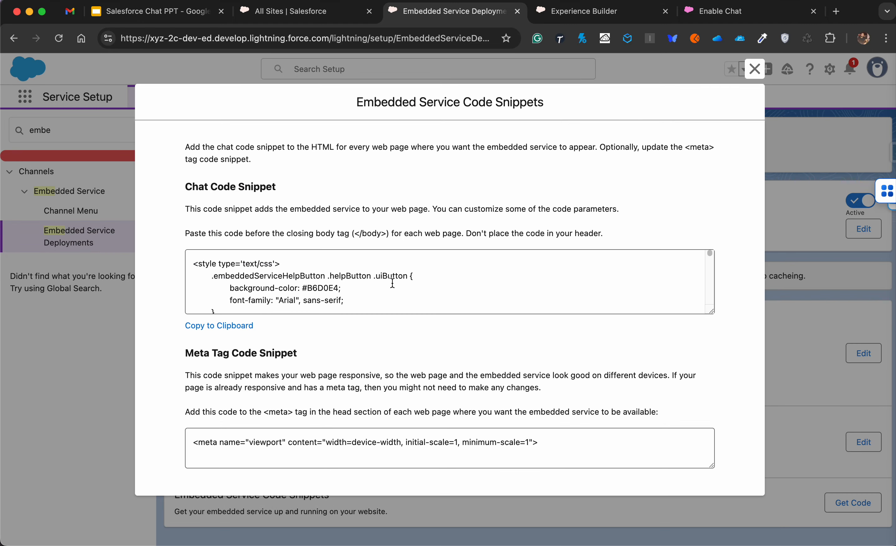
{"action": "scroll", "coordinate": [390, 282], "scroll_direction": "down", "scroll_amount": 5}
{"action": "scroll", "coordinate": [390, 282], "scroll_direction": "down", "scroll_amount": 5}
{"action": "scroll", "coordinate": [390, 281], "scroll_direction": "up", "scroll_amount": 15}
{"action": "left_click_drag", "start_coordinate": [196, 266], "coordinate": [225, 292]}
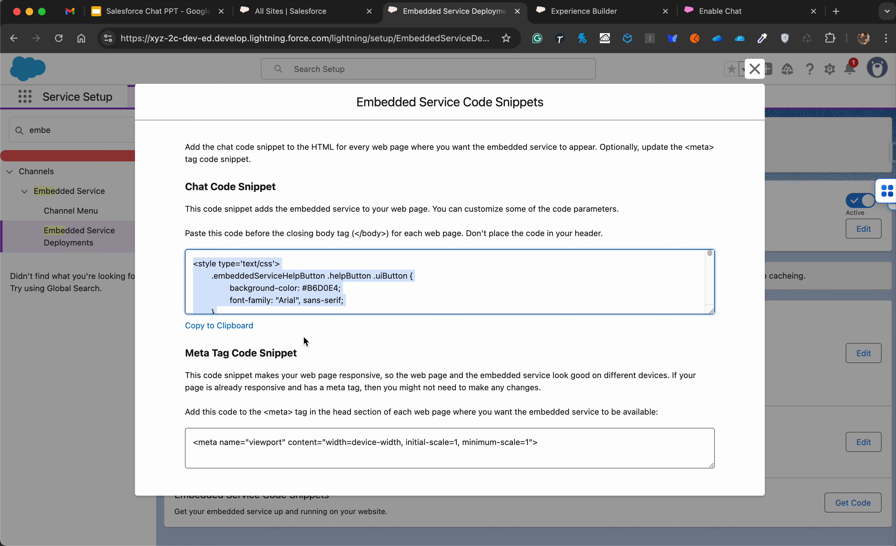
{"action": "left_click", "coordinate": [258, 297]}
{"action": "left_click", "coordinate": [245, 327]}
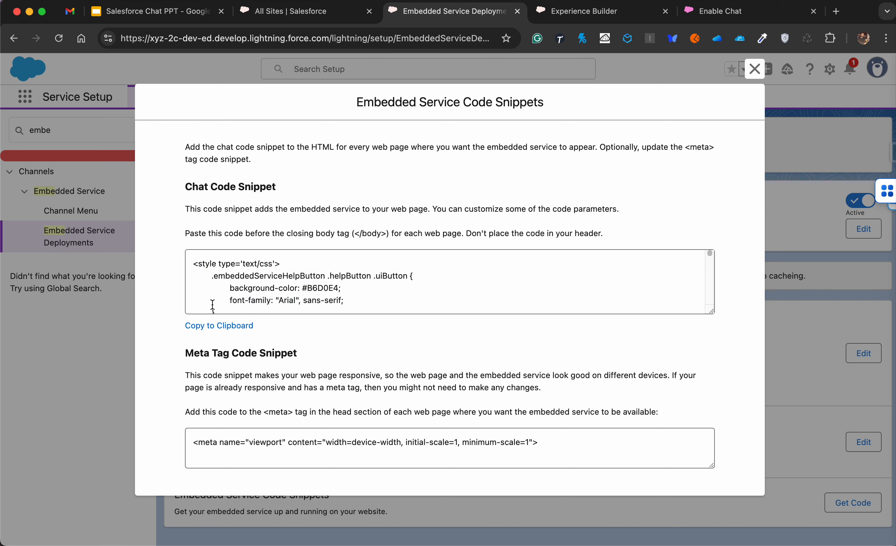
{"action": "left_click", "coordinate": [748, 76]}
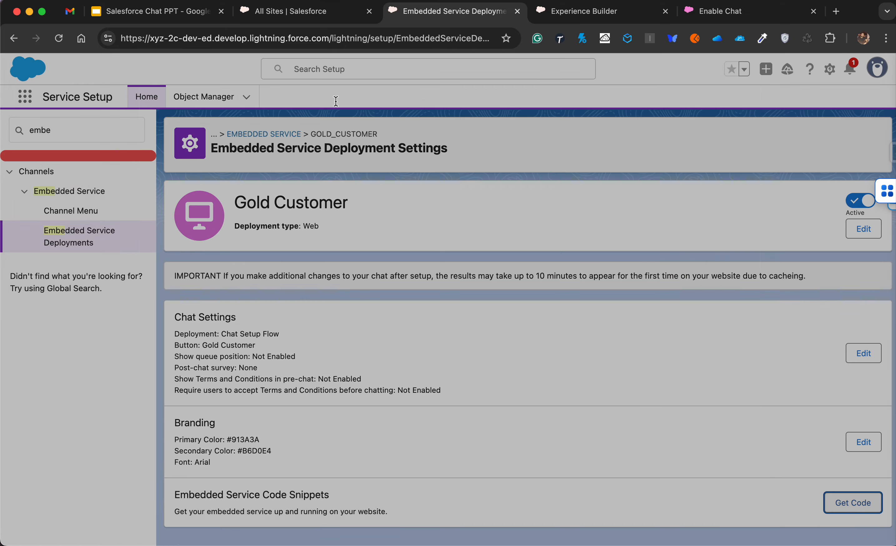
Step: Search Setup for "visualf" and open Visualforce Pages in a separate browser tab
{"action": "double_click", "coordinate": [97, 138]}
{"action": "type", "text": "vi"}
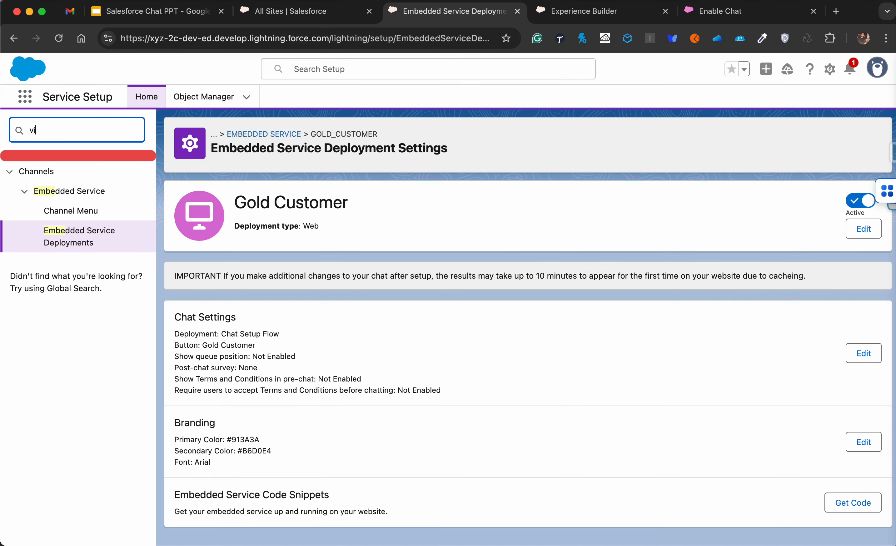
{"action": "type", "text": "sualf"}
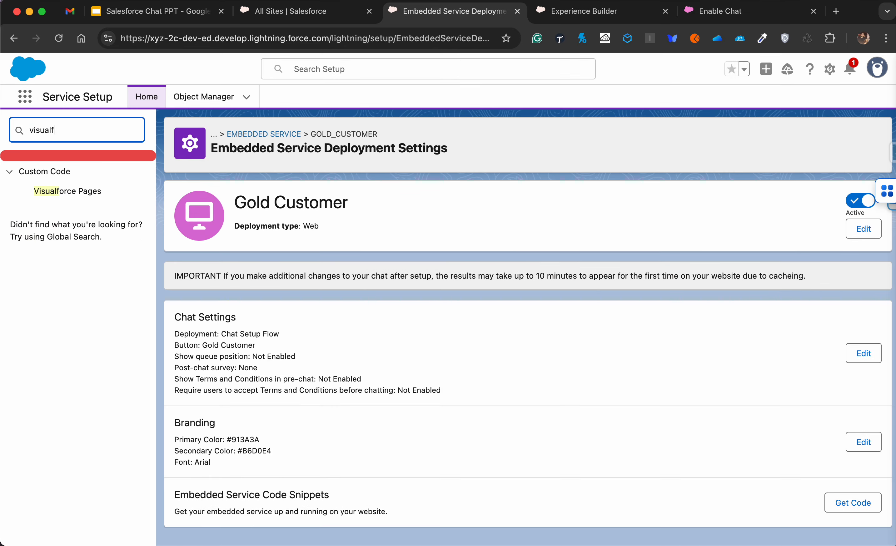
{"action": "left_click", "coordinate": [93, 200], "text": "super"}
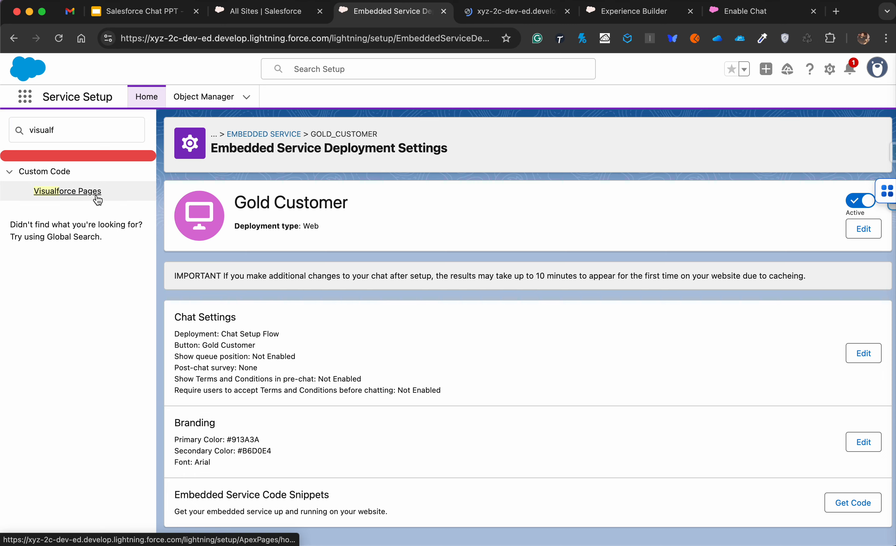
{"action": "left_click", "coordinate": [523, 17]}
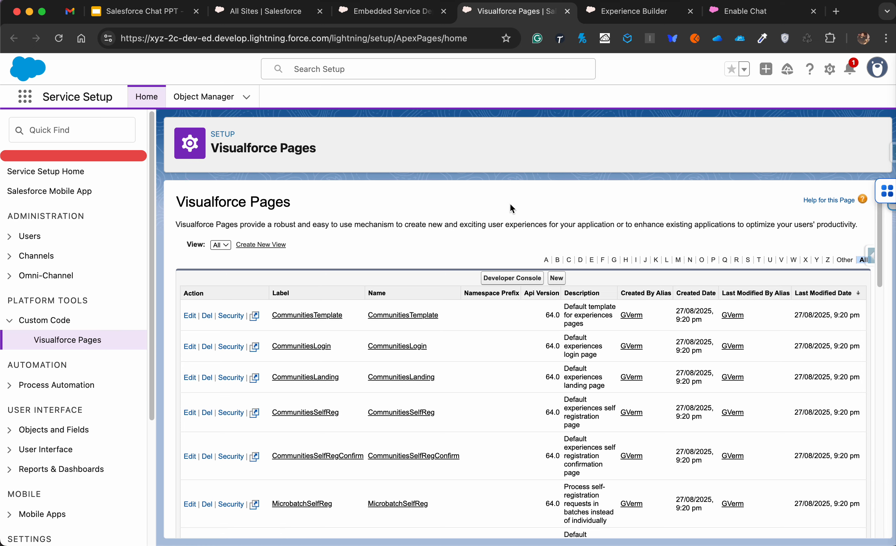
Step: Start a new Visualforce page with the label and name LegacyChatButton
{"action": "left_click", "coordinate": [557, 278]}
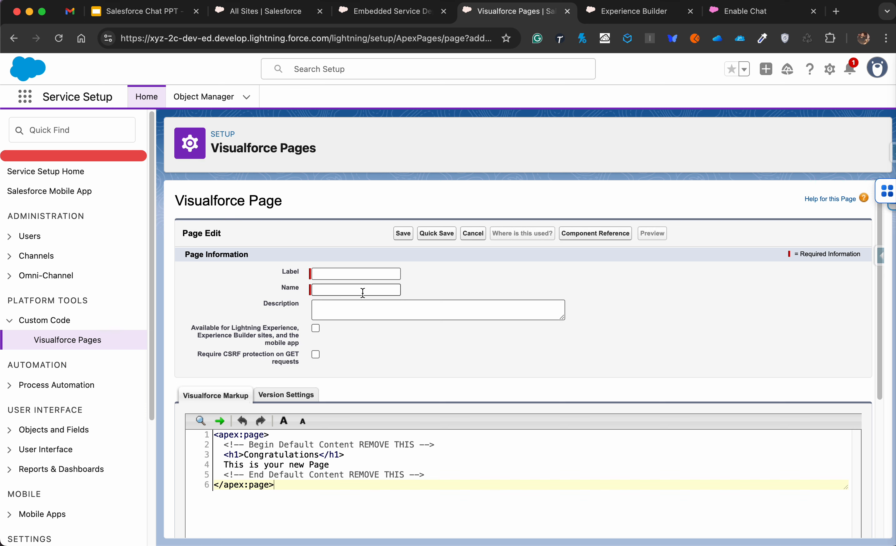
{"action": "left_click", "coordinate": [370, 278]}
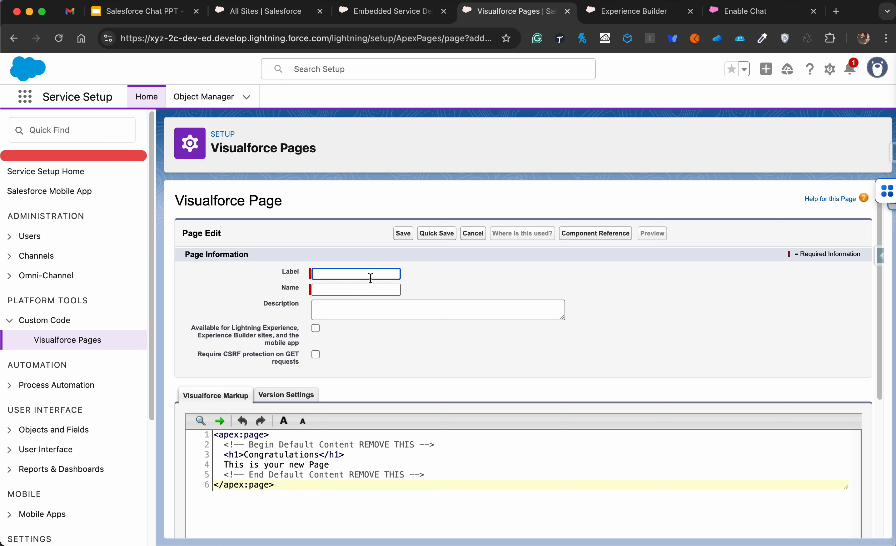
{"action": "type", "text": "LegacyChatButton"}
{"action": "key", "text": "Tab"}
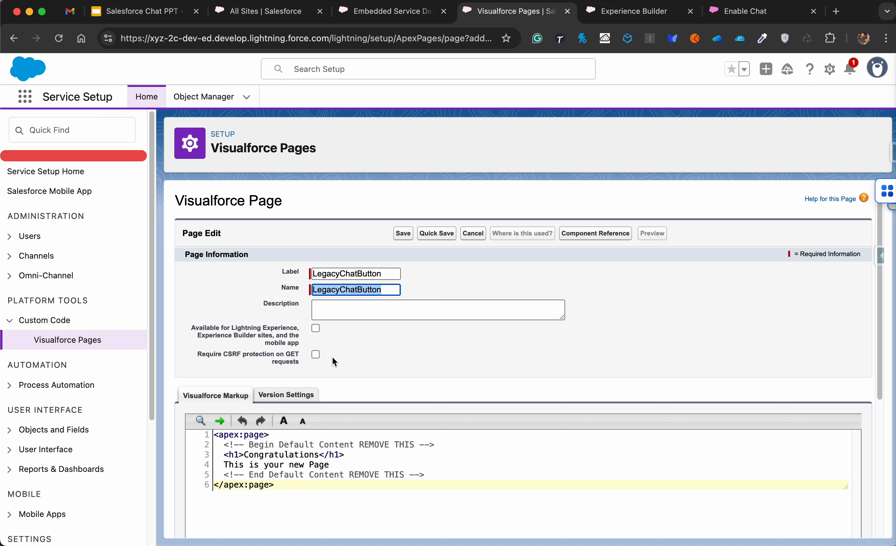
Step: Replace the default content inside the apex:page tags with the copied embedded service chat snippet
{"action": "left_click", "coordinate": [443, 466]}
{"action": "left_click_drag", "start_coordinate": [436, 474], "coordinate": [217, 444]}
{"action": "key", "text": "BackSpace"}
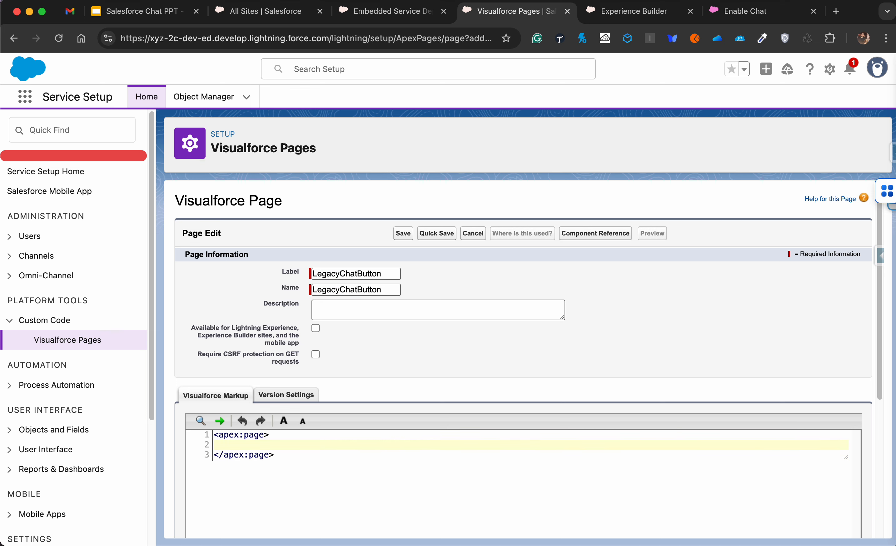
{"action": "key", "text": "super+v"}
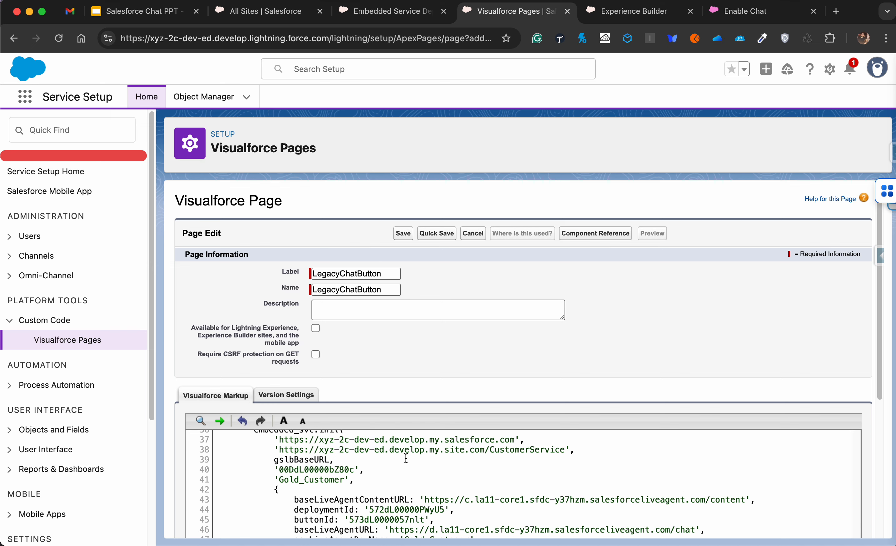
{"action": "scroll", "coordinate": [406, 458], "scroll_direction": "up", "scroll_amount": 8}
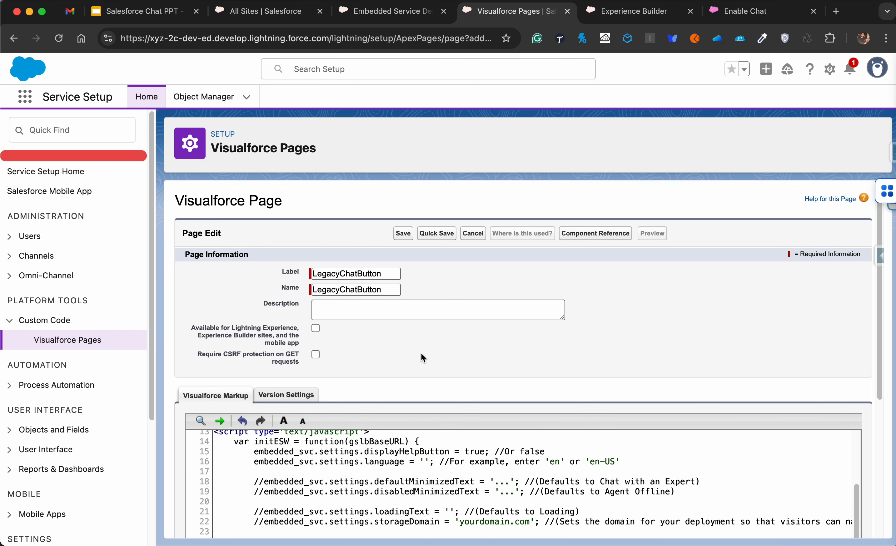
{"action": "scroll", "coordinate": [427, 353], "scroll_direction": "down", "scroll_amount": 3}
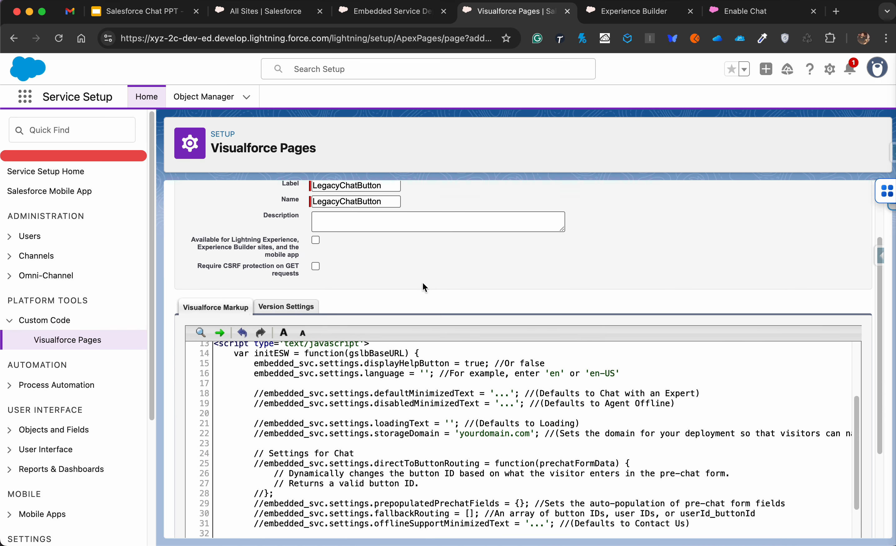
Step: Save the LegacyChatButton page and open its preview
{"action": "scroll", "coordinate": [408, 269], "scroll_direction": "up", "scroll_amount": 3}
{"action": "left_click", "coordinate": [402, 234]}
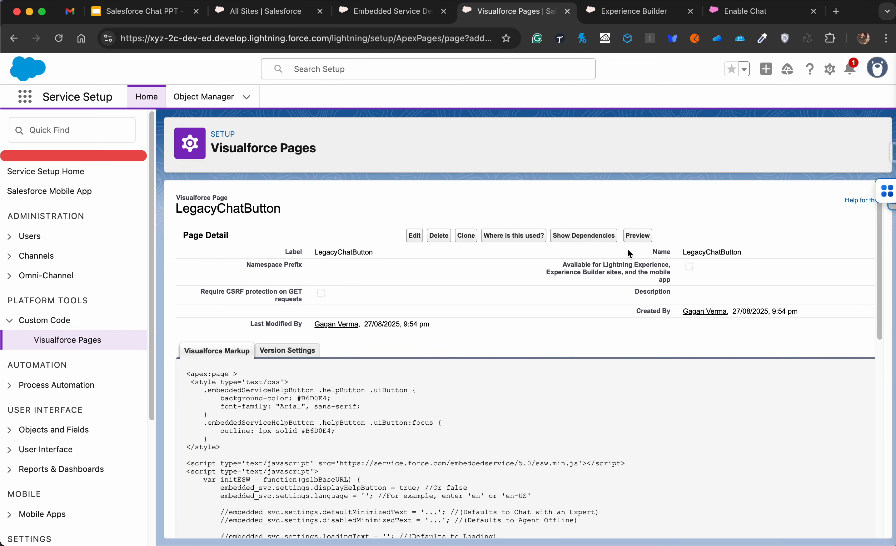
{"action": "left_click", "coordinate": [636, 237]}
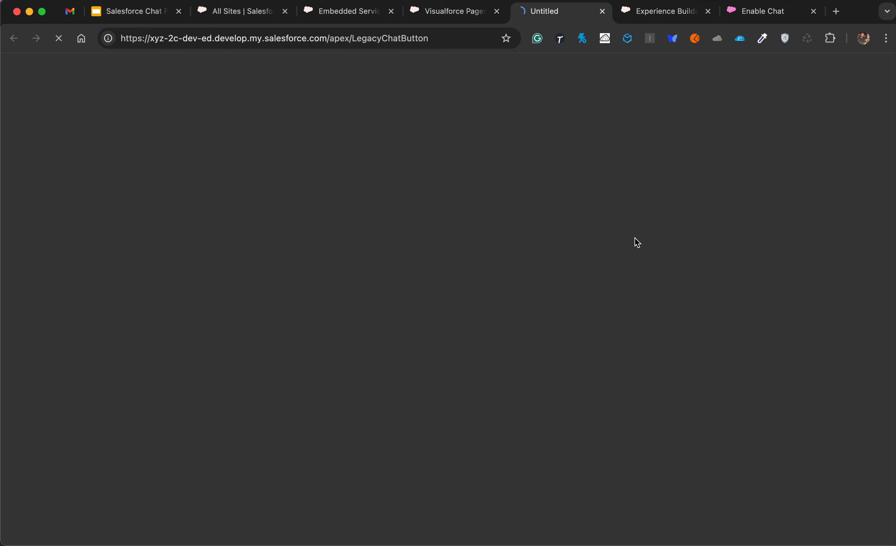
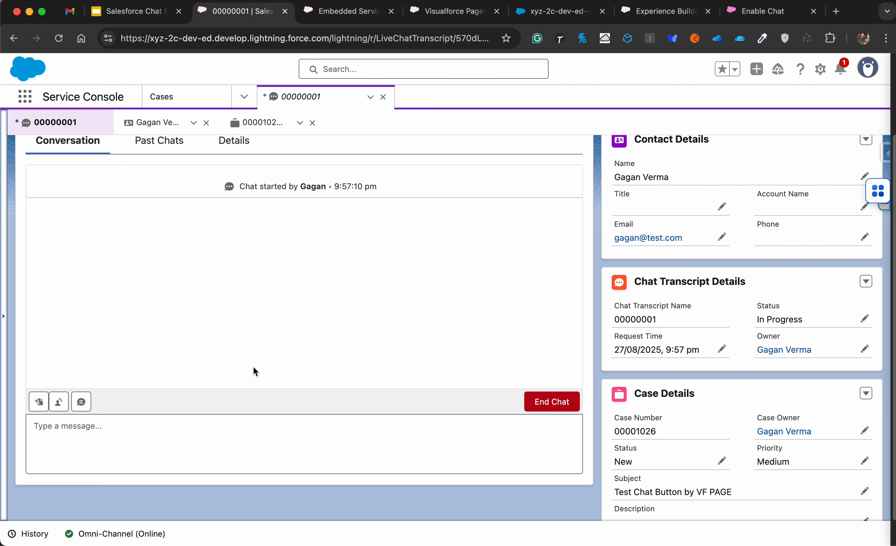
Step: Review the contact, transcript and case details of the active chat in Service Console, and send the customer "Hi There"
{"action": "scroll", "coordinate": [300, 263], "scroll_direction": "up", "scroll_amount": 2}
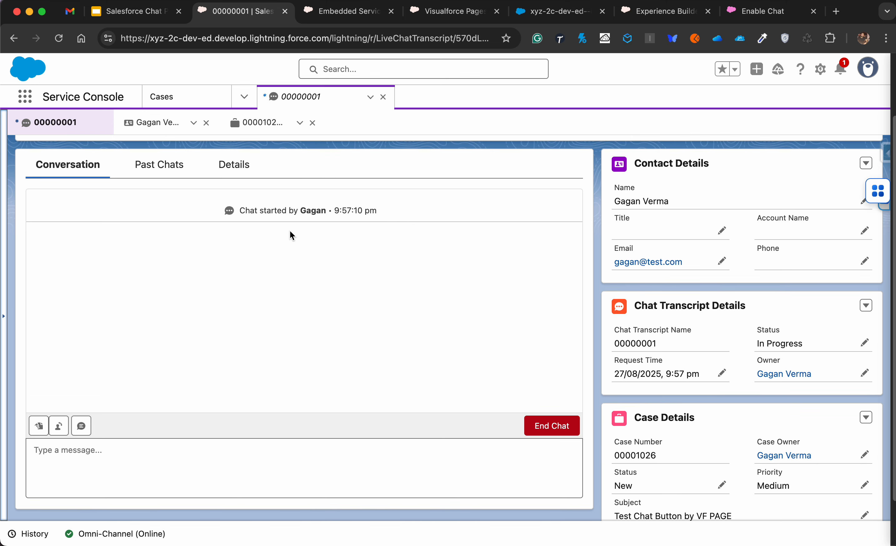
{"action": "left_click", "coordinate": [285, 465]}
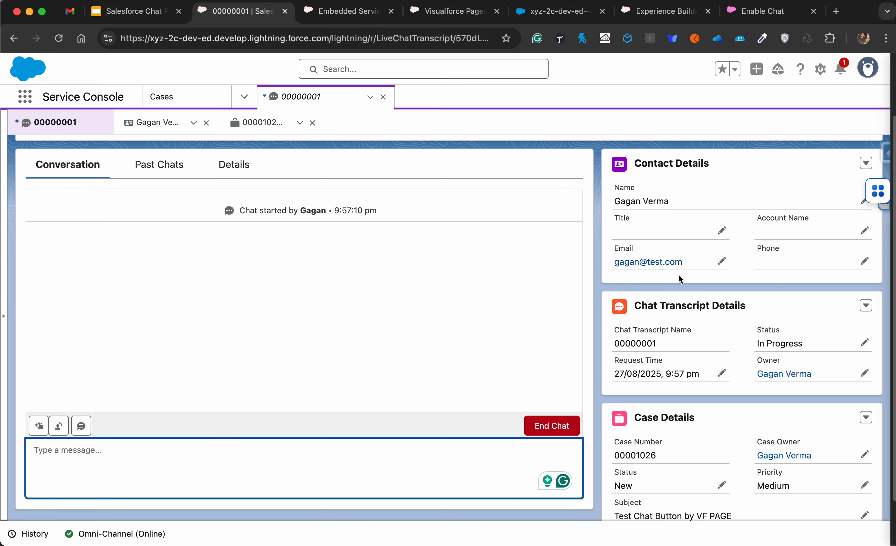
{"action": "scroll", "coordinate": [662, 458], "scroll_direction": "down", "scroll_amount": 3}
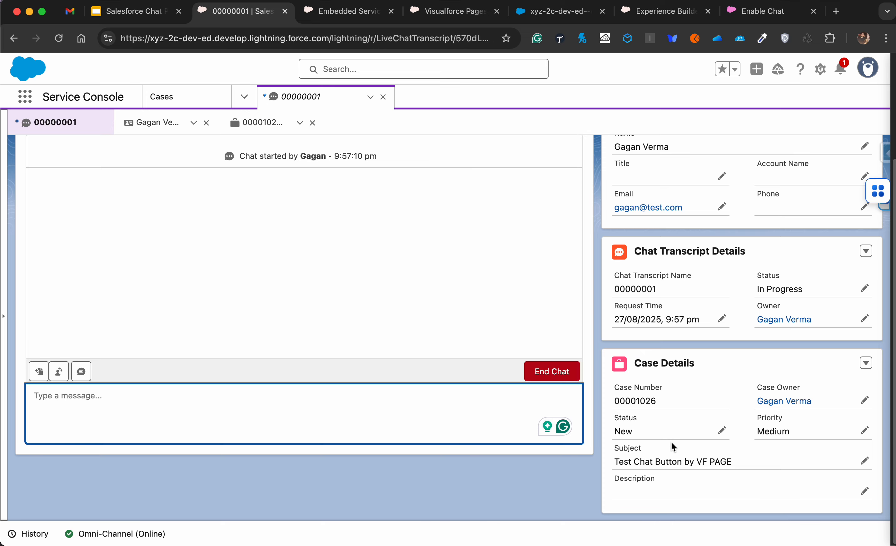
{"action": "scroll", "coordinate": [648, 462], "scroll_direction": "up", "scroll_amount": 3}
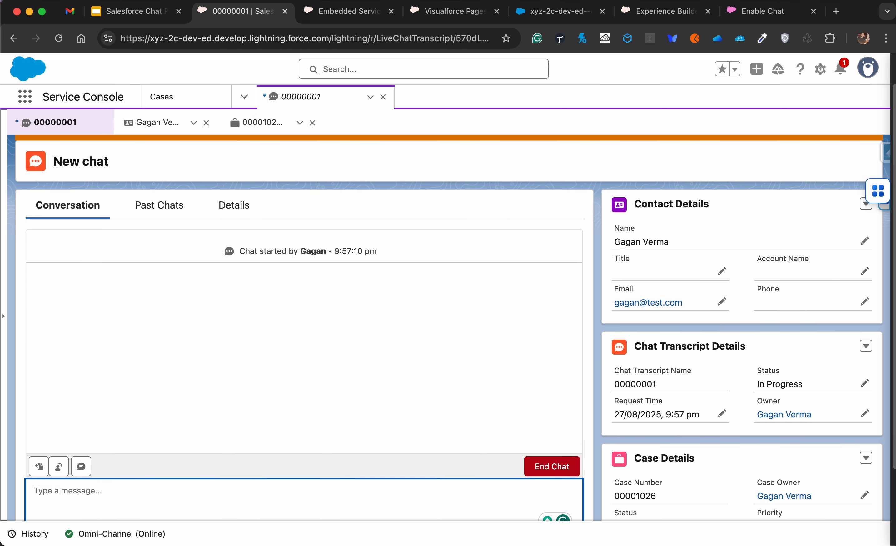
{"action": "type", "text": "Hi There"}
{"action": "key", "text": "Return"}
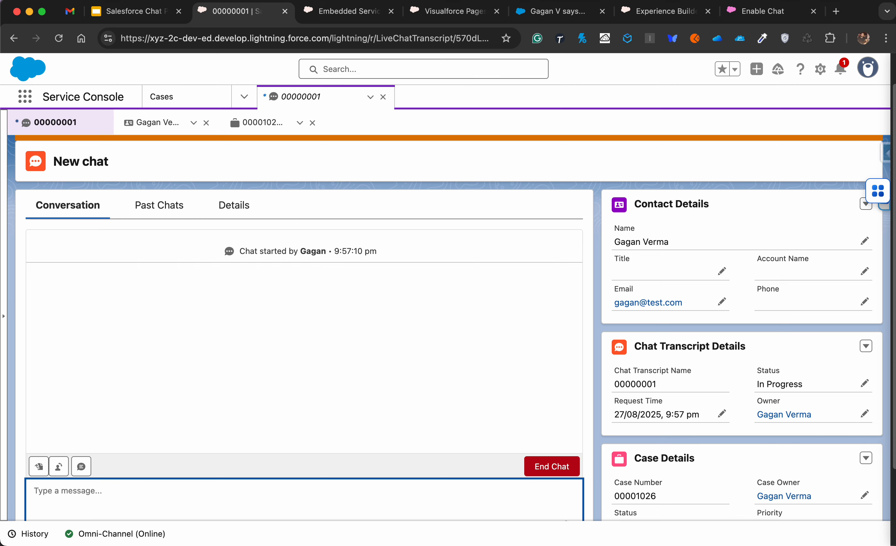
Step: Switch to the LegacyChatButton preview and reply as the customer with "I need help with my order status"
{"action": "left_click", "coordinate": [551, 12]}
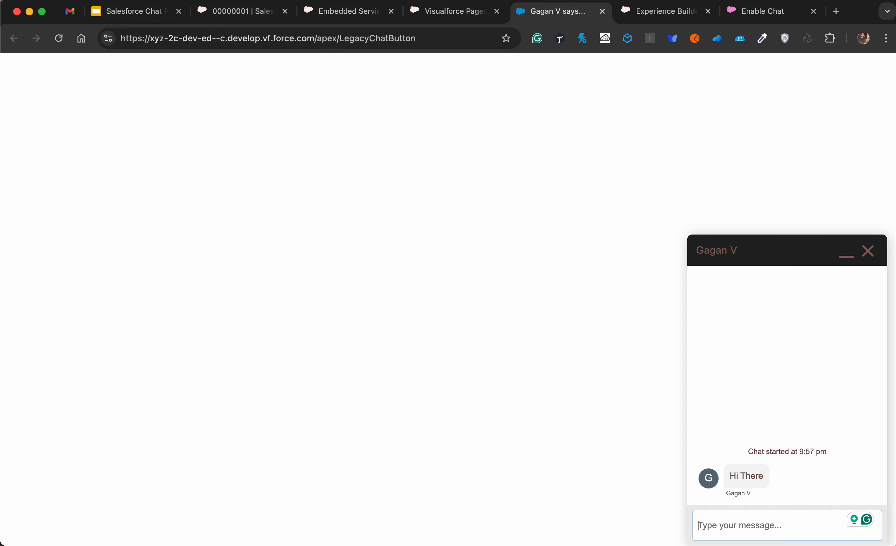
{"action": "type", "text": "I need h"}
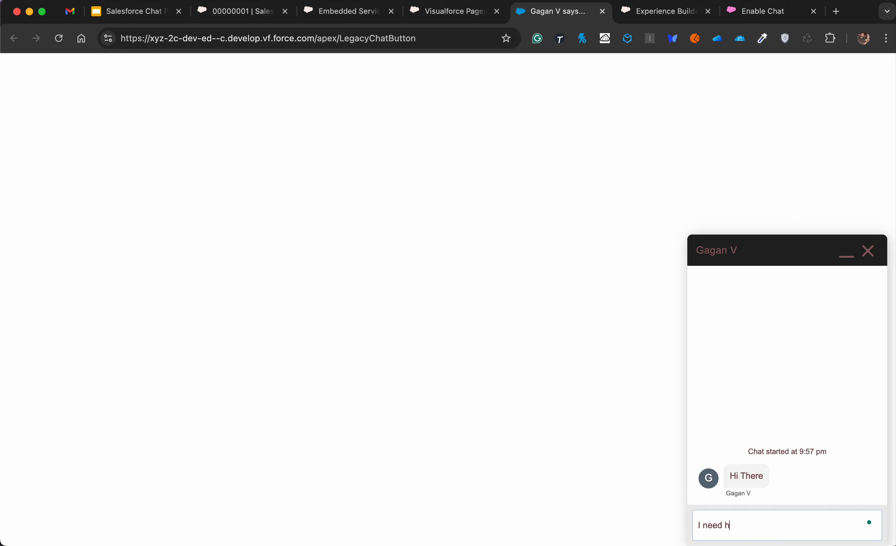
{"action": "type", "text": "elp with my order status"}
{"action": "key", "text": "Return"}
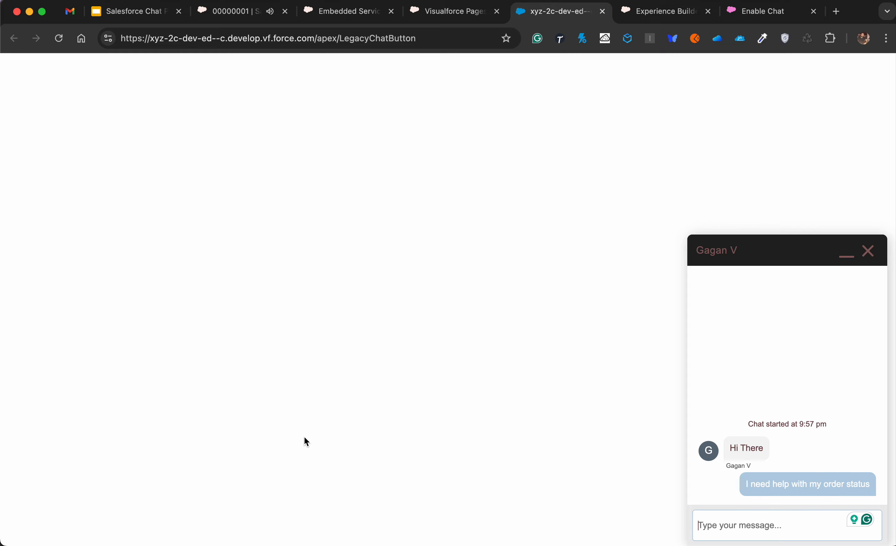
Step: Return to the Service Console chat and send the agent replies "Your order is on your way." and "thnks"
{"action": "left_click", "coordinate": [255, 11]}
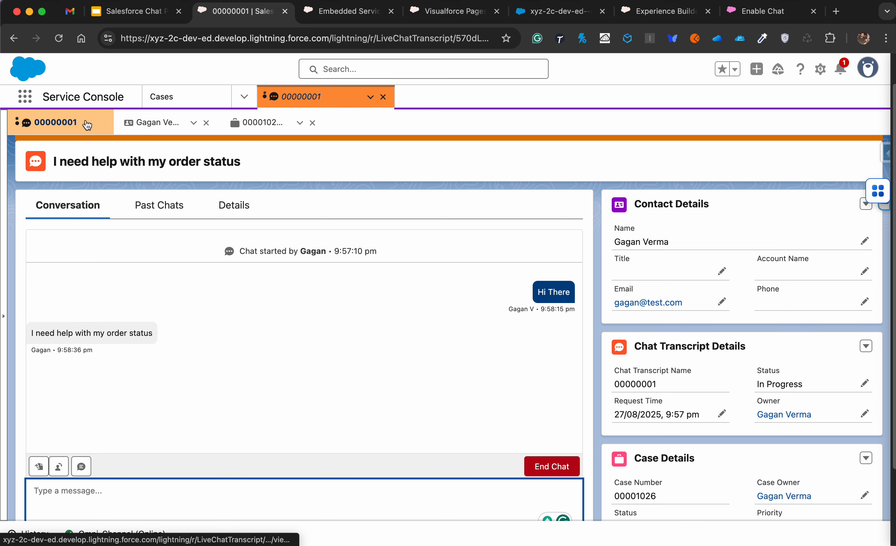
{"action": "triple_click", "coordinate": [63, 333]}
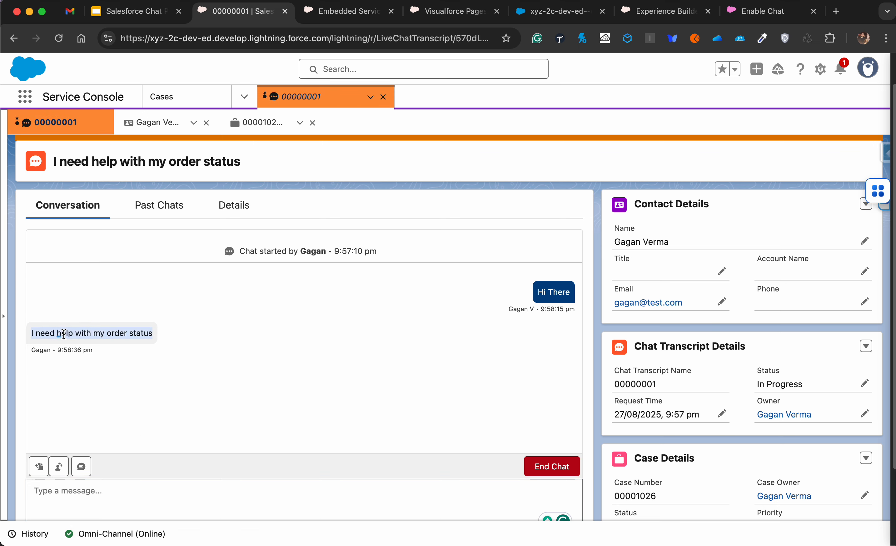
{"action": "left_click", "coordinate": [228, 284]}
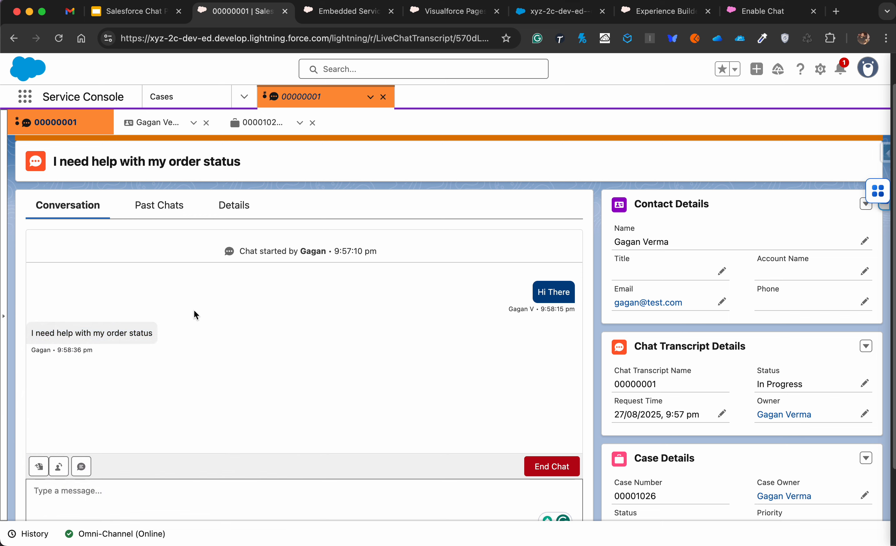
{"action": "scroll", "coordinate": [185, 471], "scroll_direction": "down", "scroll_amount": 1}
{"action": "left_click", "coordinate": [187, 467]}
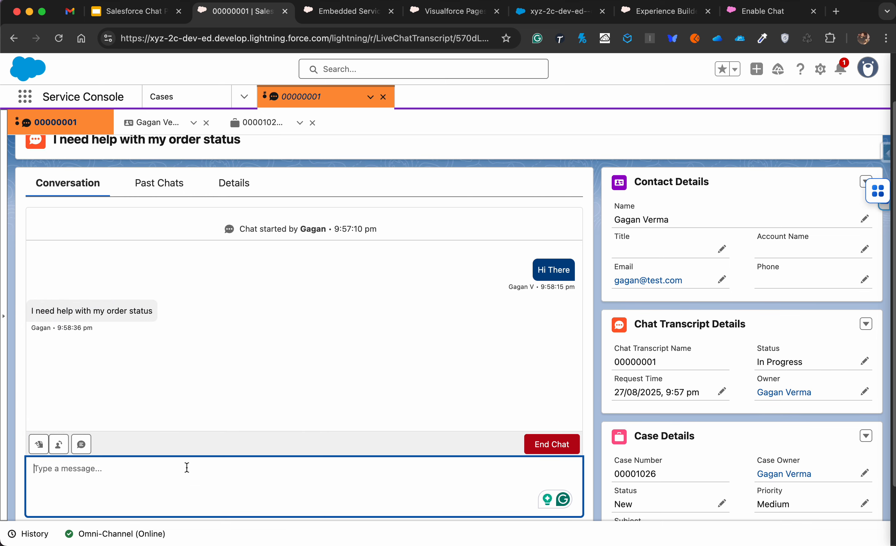
{"action": "type", "text": "Your "}
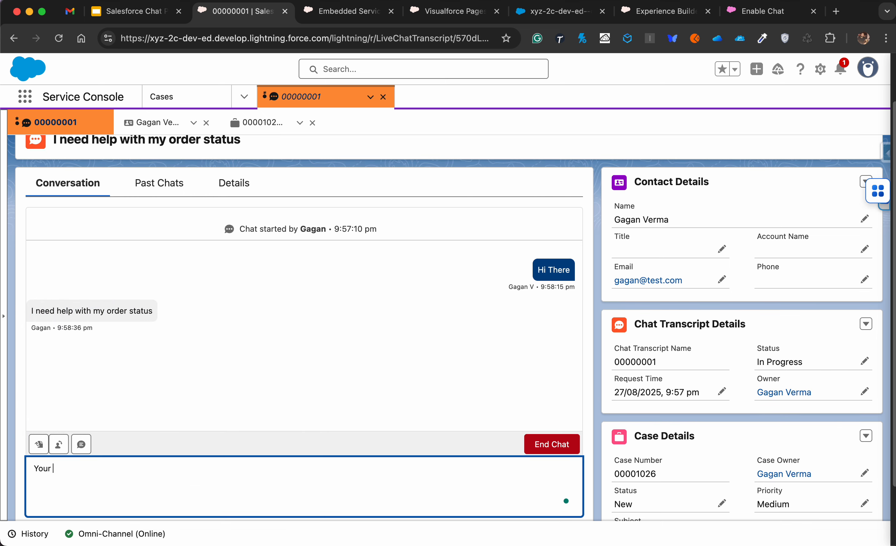
{"action": "type", "text": "ored"}
{"action": "key", "text": "BackSpace"}
{"action": "key", "text": "BackSpace"}
{"action": "key", "text": "BackSpace"}
{"action": "type", "text": "der is on your wa"}
{"action": "key", "text": "Return"}
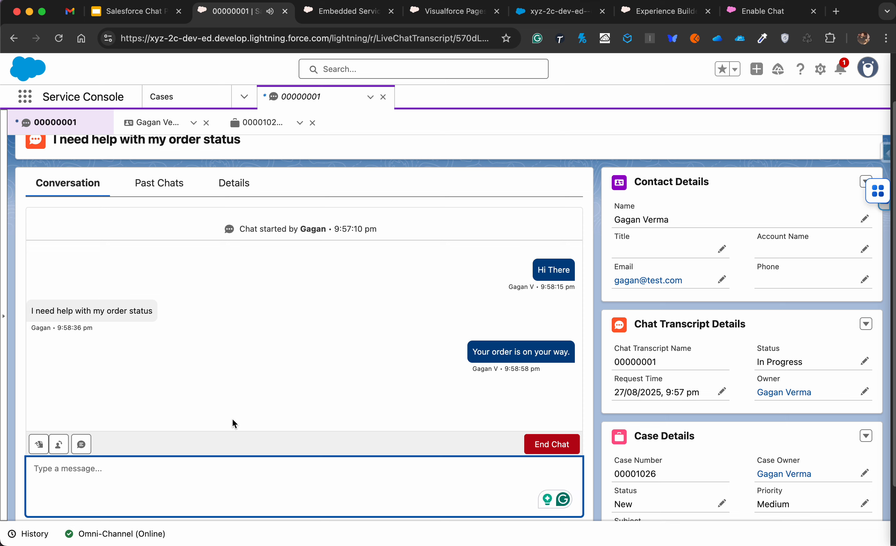
{"action": "type", "text": "thnks"}
{"action": "key", "text": "Return"}
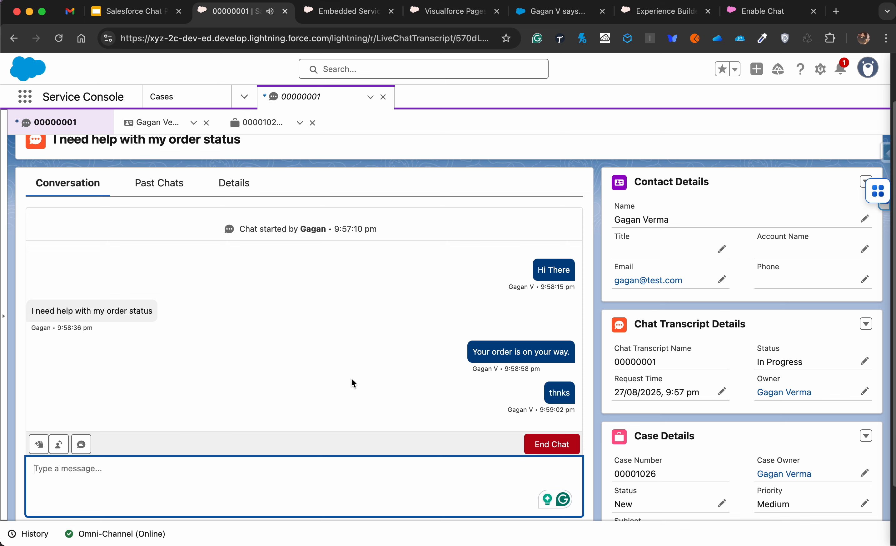
Step: Check the conversation on the customer and agent sides, then end the chat from the customer's chat window and close it
{"action": "left_click", "coordinate": [559, 11]}
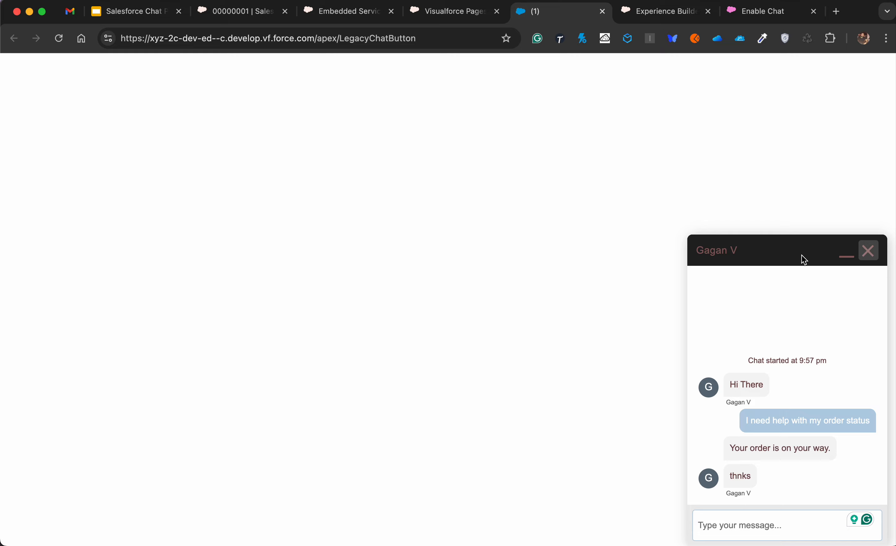
{"action": "left_click", "coordinate": [250, 14]}
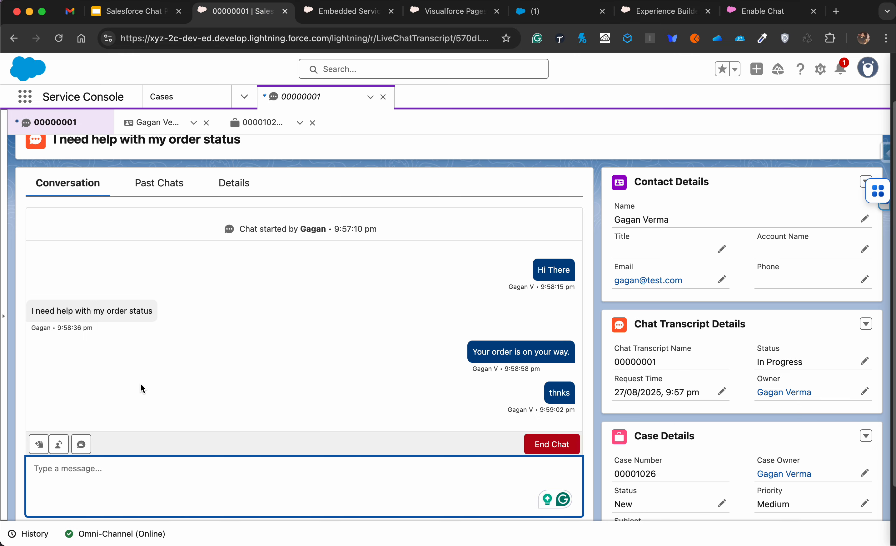
{"action": "scroll", "coordinate": [356, 436], "scroll_direction": "down", "scroll_amount": 2}
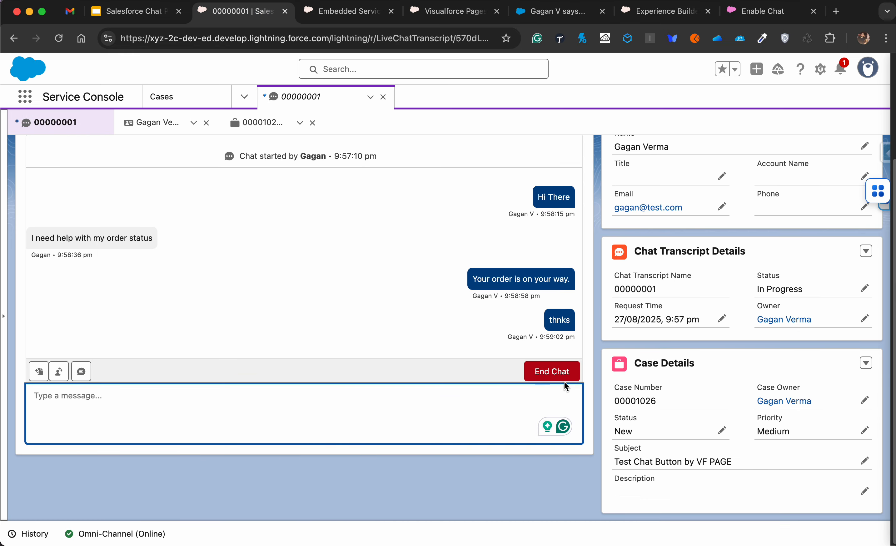
{"action": "left_click", "coordinate": [540, 11]}
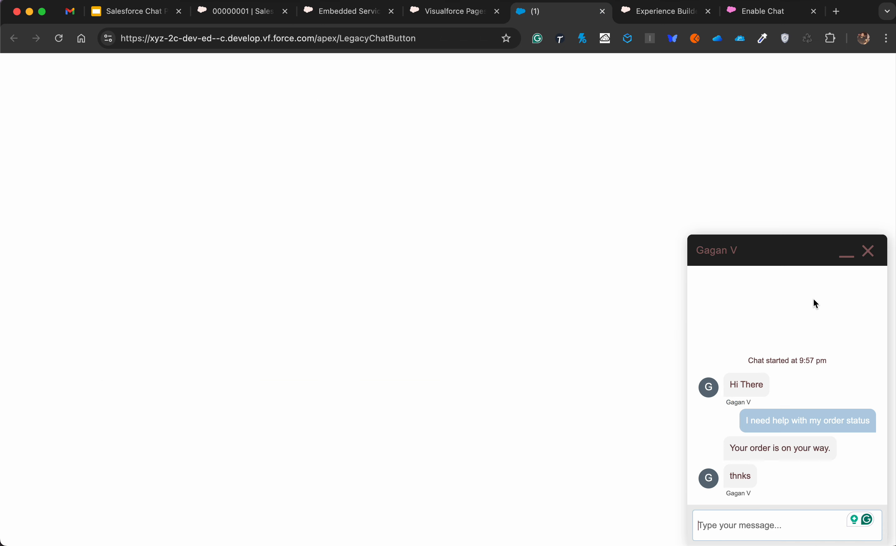
{"action": "left_click", "coordinate": [869, 251]}
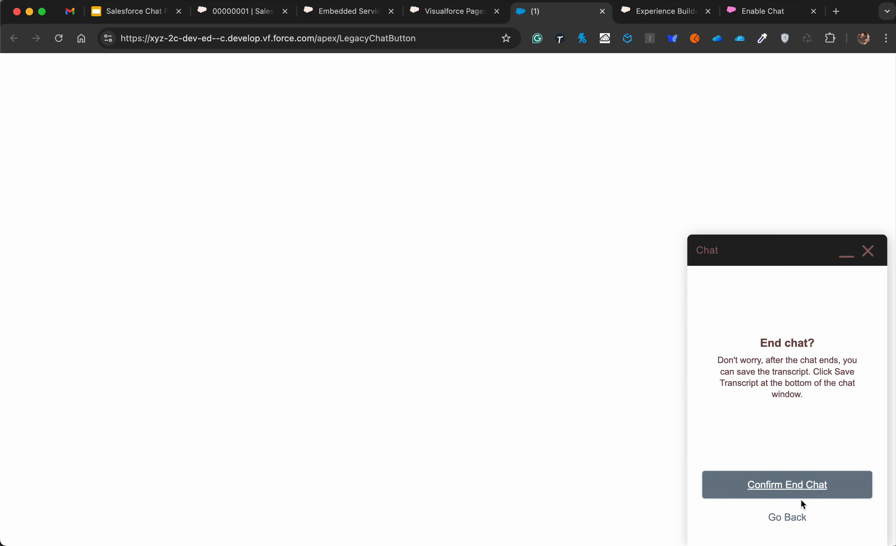
{"action": "left_click", "coordinate": [802, 489]}
{"action": "left_click", "coordinate": [805, 515]}
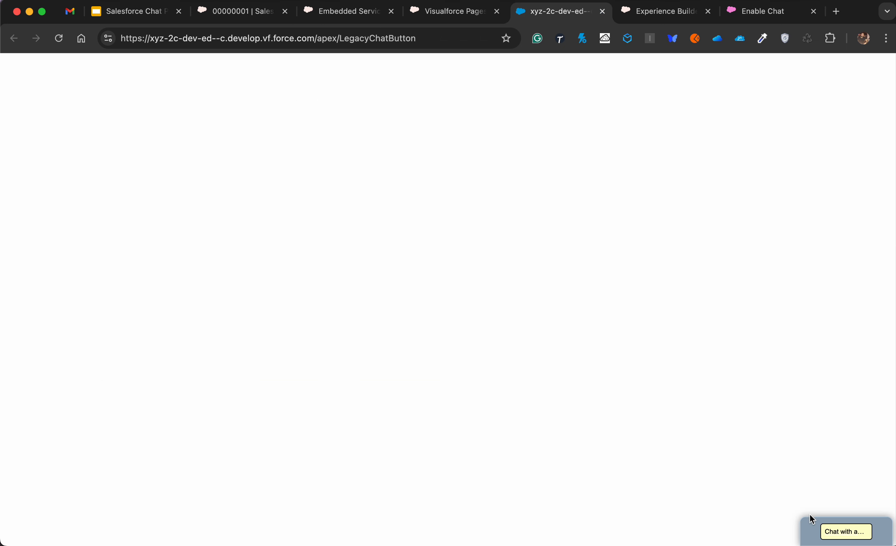
Step: Review the ended chat's conversation and the transcript's details, attached records and visitor information in Service Console
{"action": "left_click", "coordinate": [242, 12]}
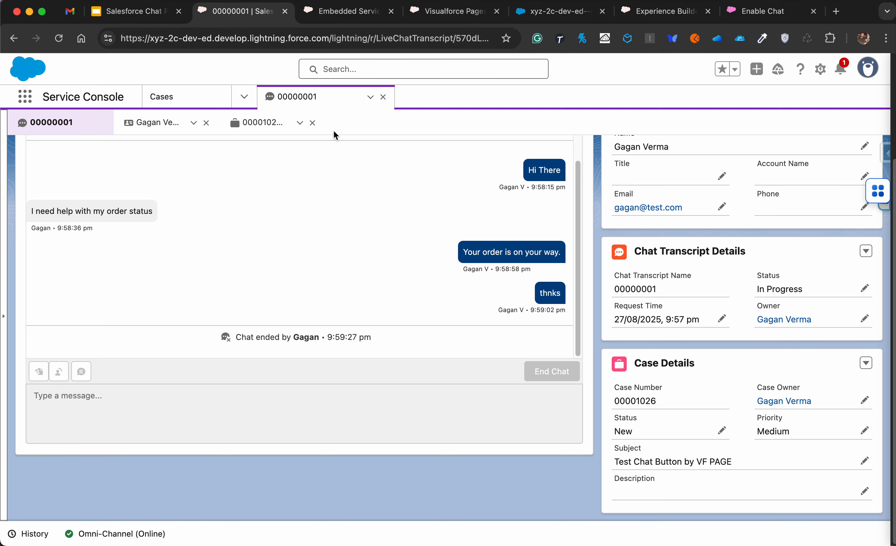
{"action": "scroll", "coordinate": [540, 323], "scroll_direction": "up", "scroll_amount": 2}
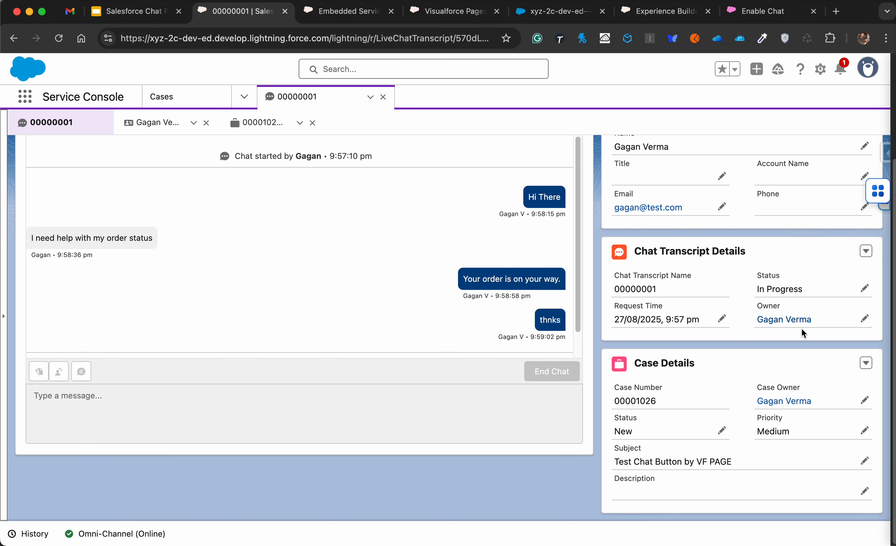
{"action": "scroll", "coordinate": [691, 300], "scroll_direction": "up", "scroll_amount": 4}
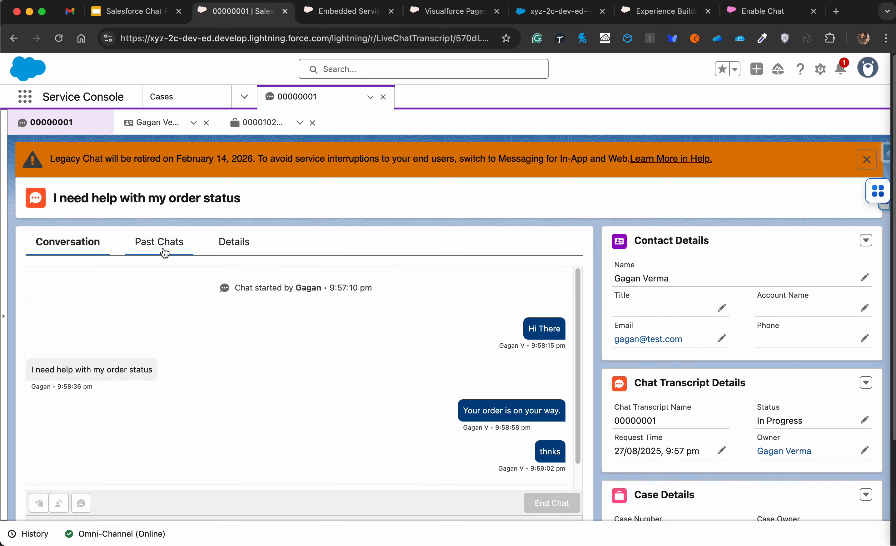
{"action": "left_click", "coordinate": [248, 243]}
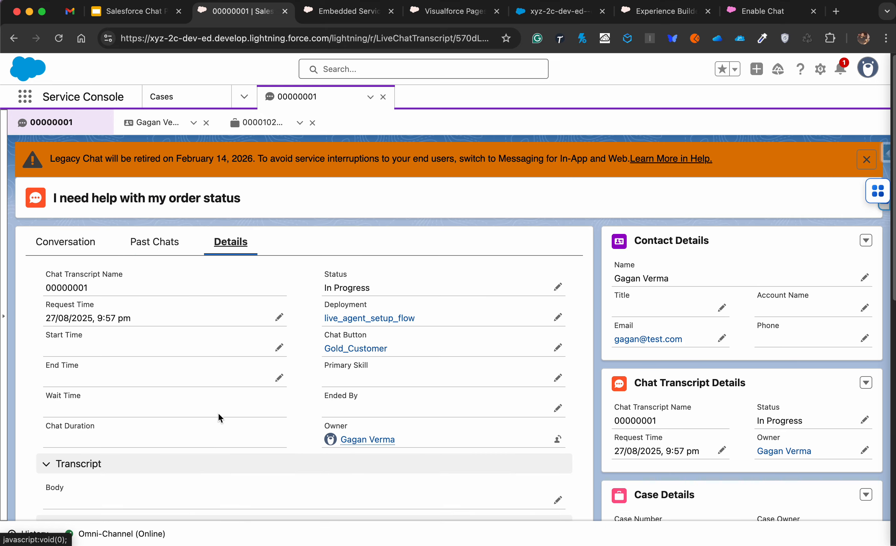
{"action": "scroll", "coordinate": [220, 412], "scroll_direction": "down", "scroll_amount": 5}
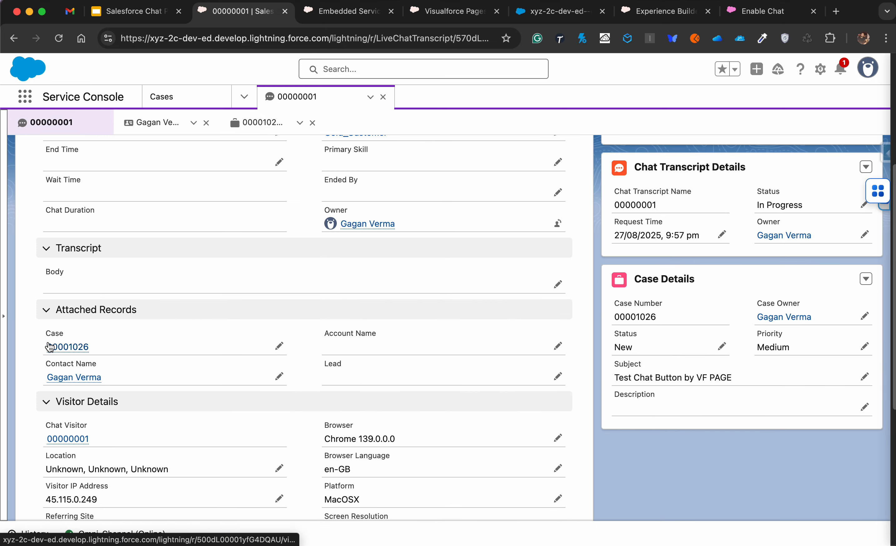
{"action": "mouse_move", "coordinate": [58, 354]}
{"action": "scroll", "coordinate": [102, 424], "scroll_direction": "down", "scroll_amount": 4}
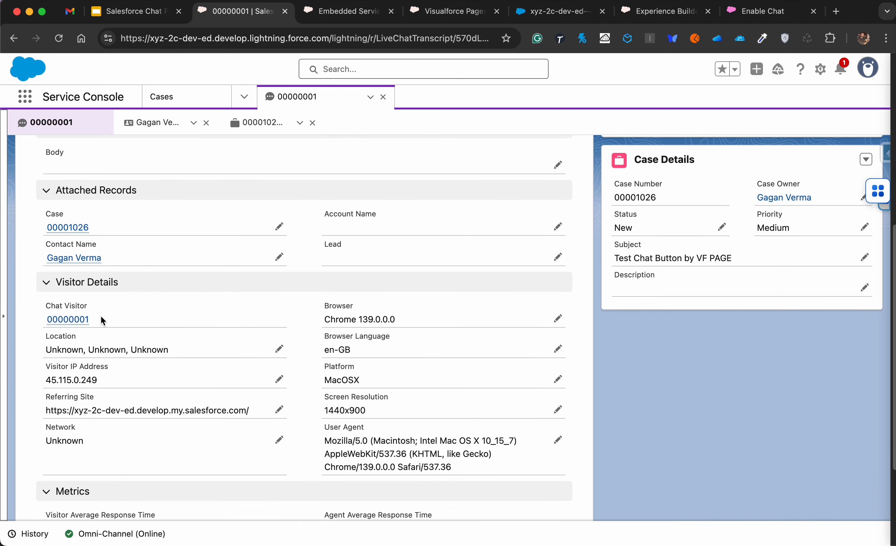
{"action": "scroll", "coordinate": [129, 378], "scroll_direction": "down", "scroll_amount": 5}
{"action": "scroll", "coordinate": [162, 375], "scroll_direction": "up", "scroll_amount": 10}
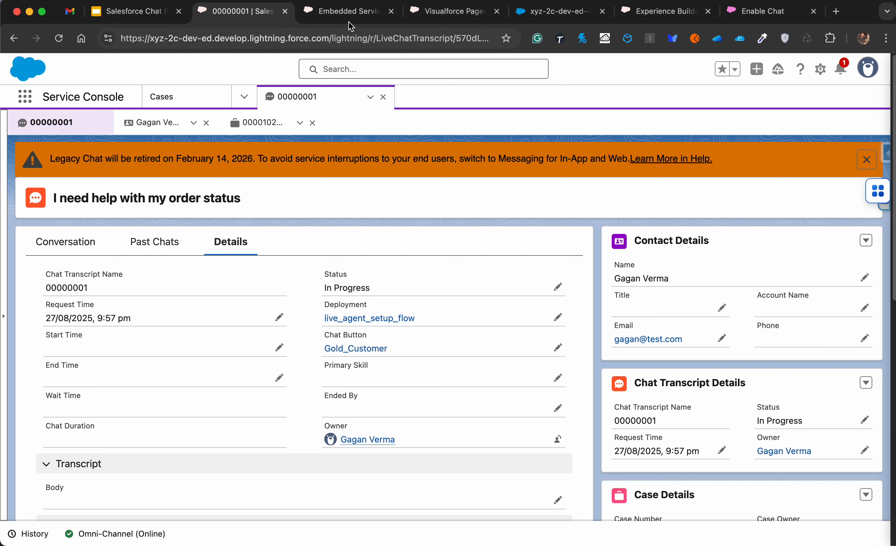
Step: Close the LegacyChatButton preview page and return the Experience Builder site from preview to editing
{"action": "left_click", "coordinate": [353, 13]}
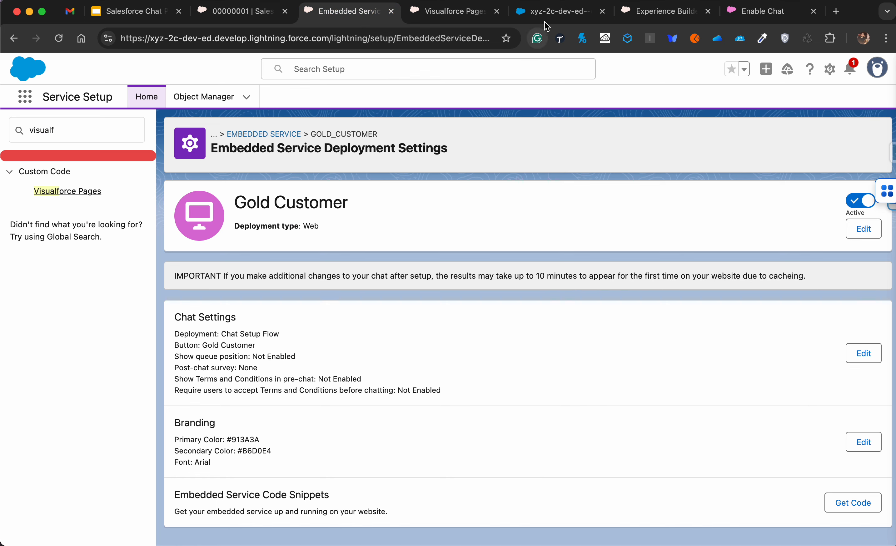
{"action": "left_click", "coordinate": [551, 13]}
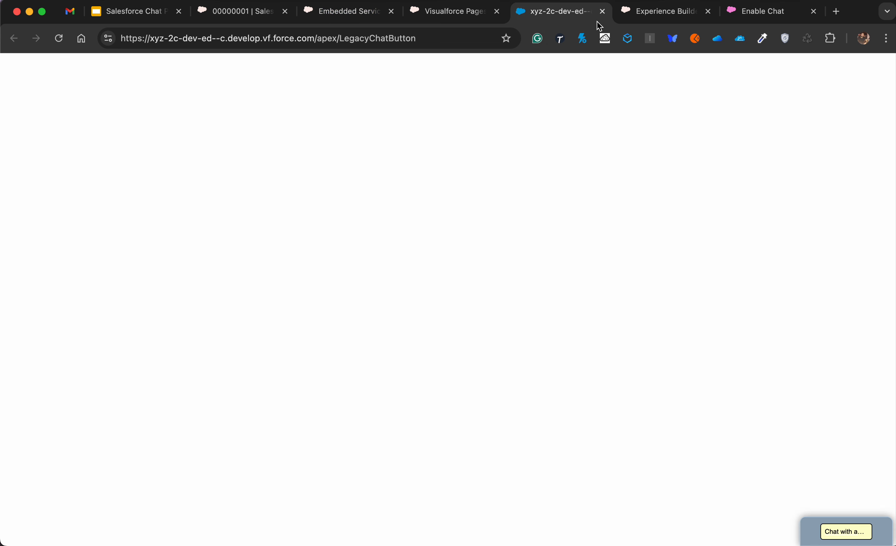
{"action": "left_click", "coordinate": [603, 11]}
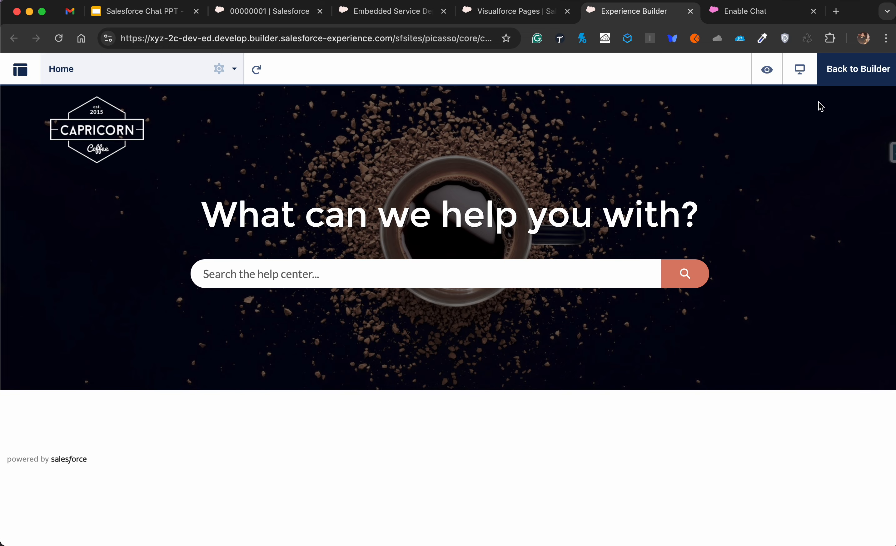
{"action": "left_click", "coordinate": [852, 78]}
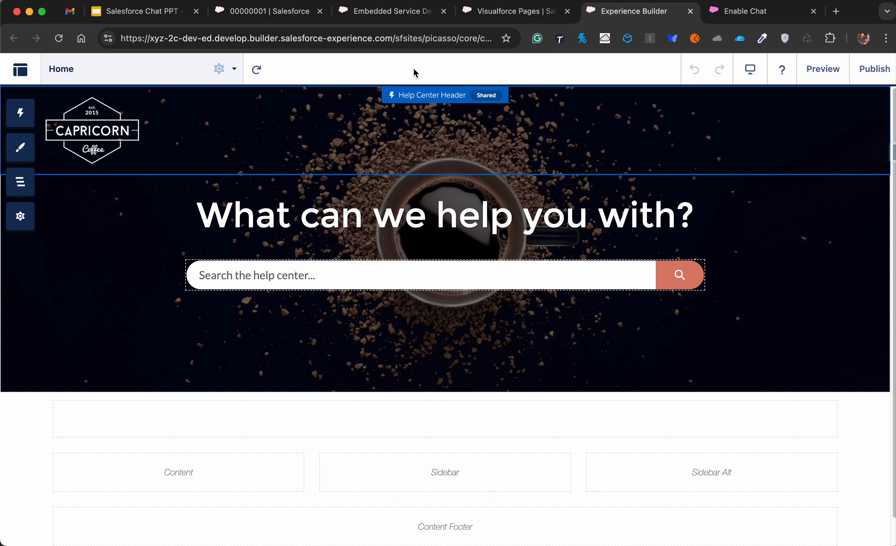
Step: Search Service Setup for "embed" and open the Embedded Service Deployments list
{"action": "left_click", "coordinate": [409, 15]}
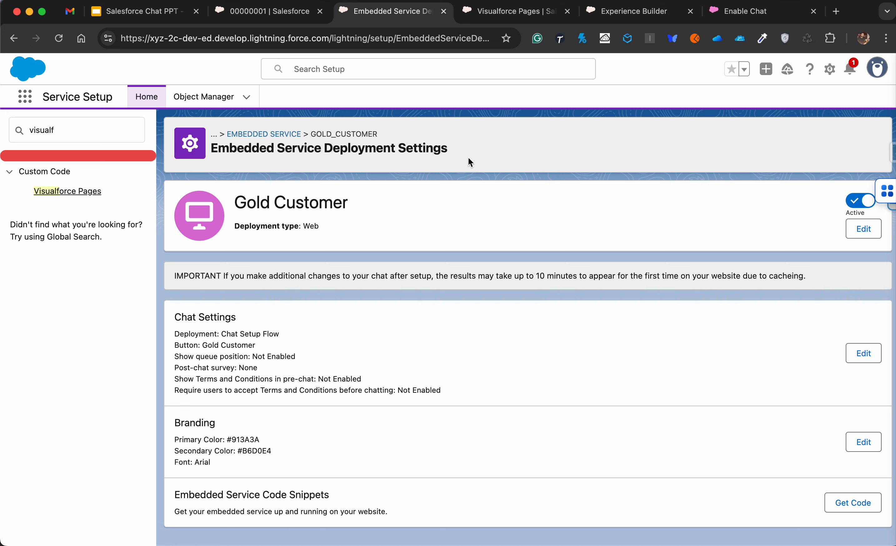
{"action": "triple_click", "coordinate": [425, 161]}
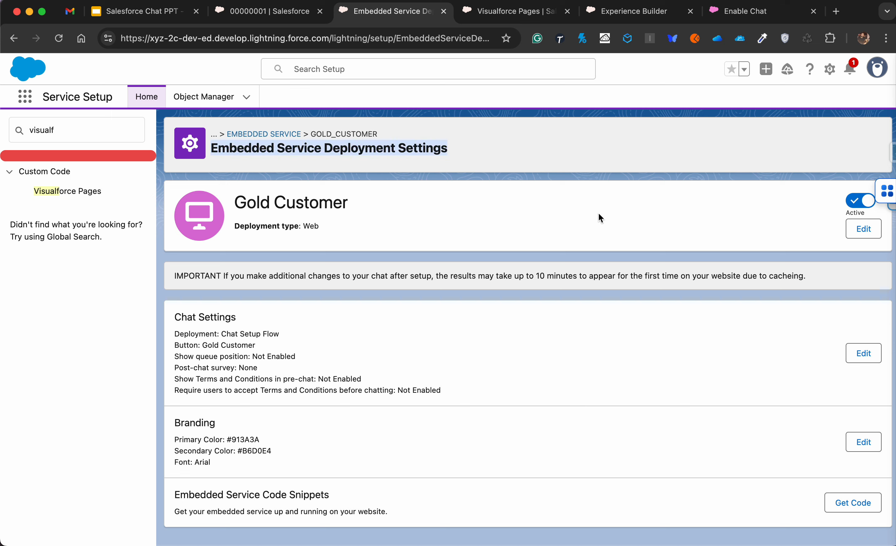
{"action": "double_click", "coordinate": [50, 129]}
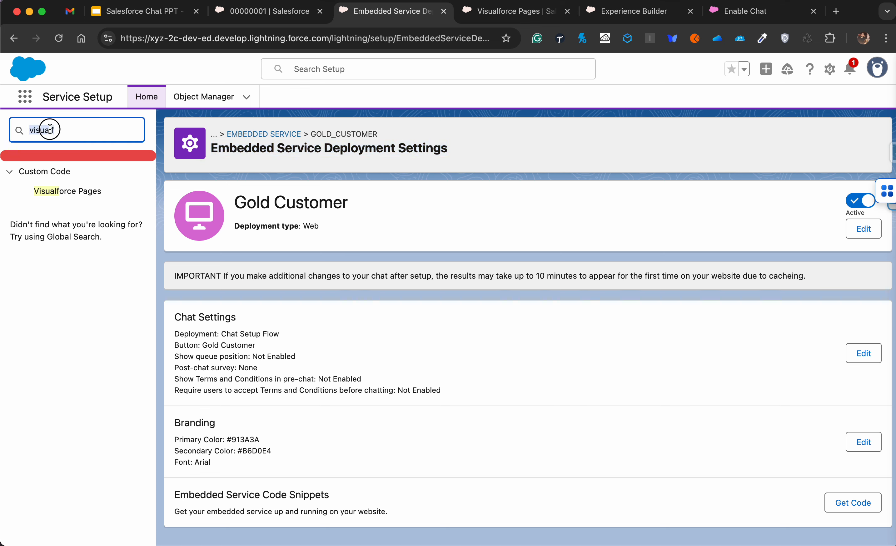
{"action": "type", "text": "e"}
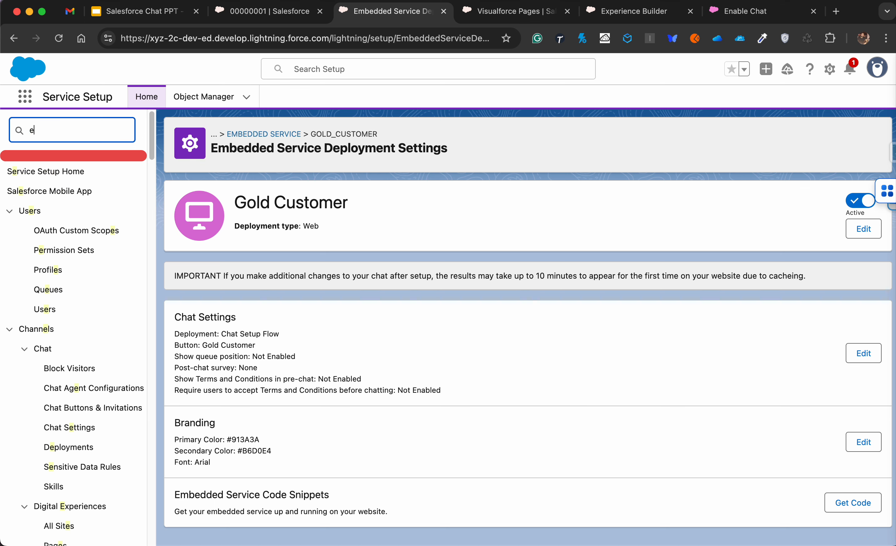
{"action": "type", "text": "mbed"}
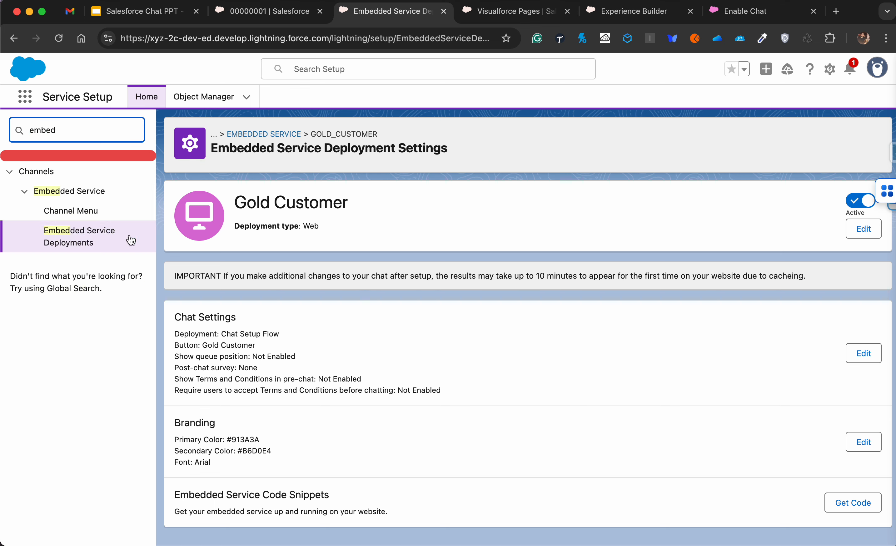
{"action": "left_click", "coordinate": [78, 248]}
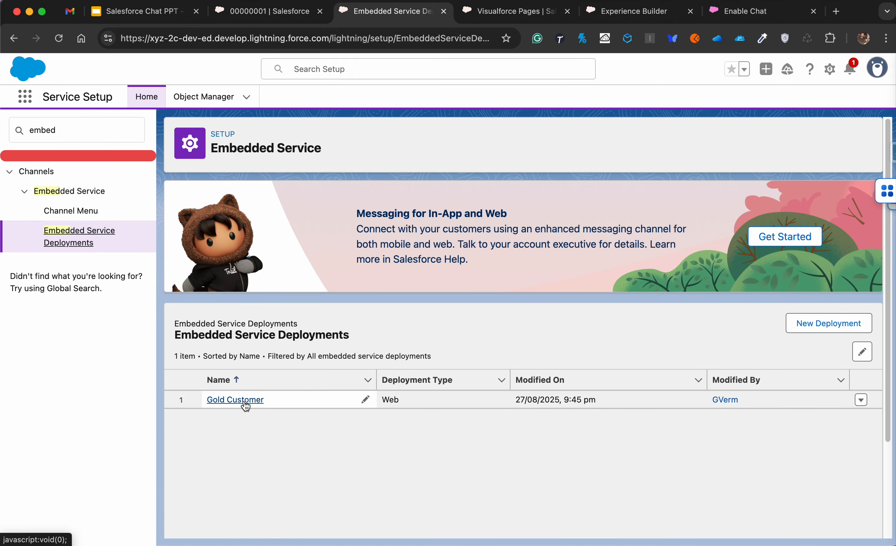
Step: Switch to Experience Builder and search its components for "emb"
{"action": "left_click", "coordinate": [656, 15]}
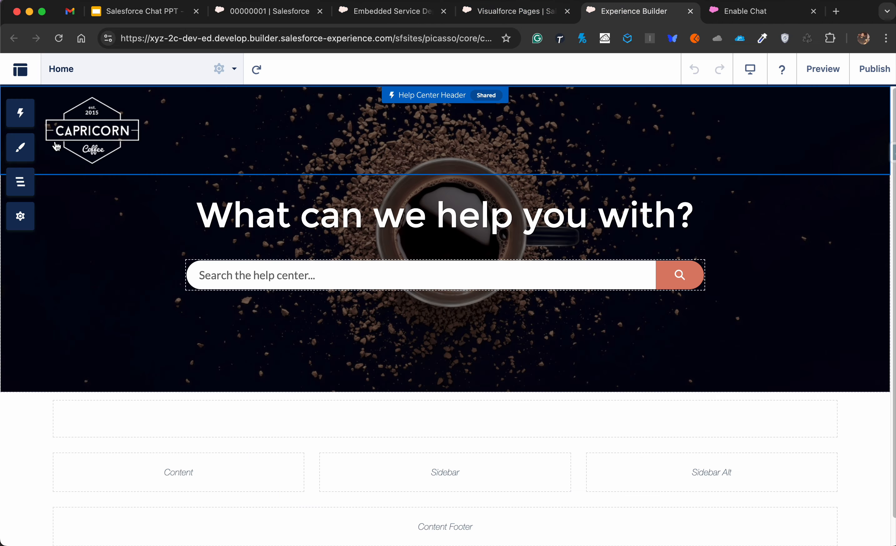
{"action": "left_click", "coordinate": [21, 113]}
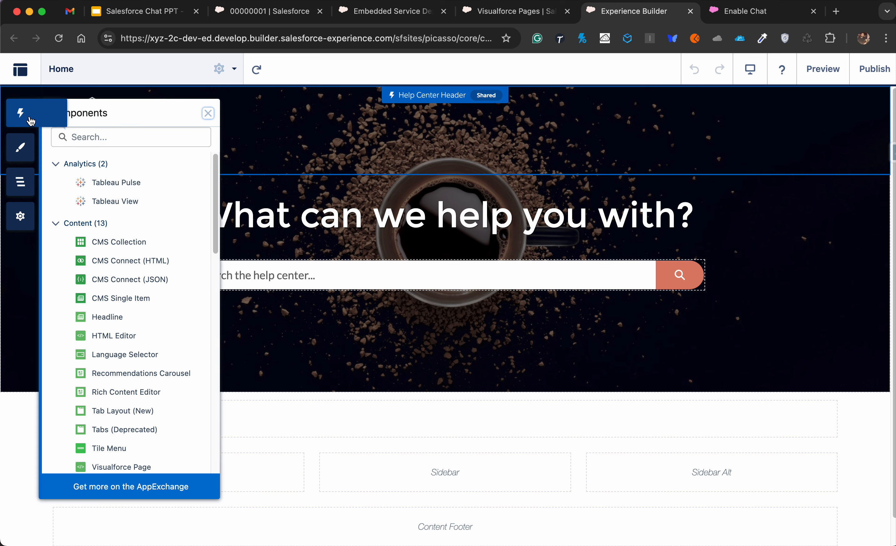
{"action": "left_click", "coordinate": [128, 145]}
{"action": "type", "text": "e"}
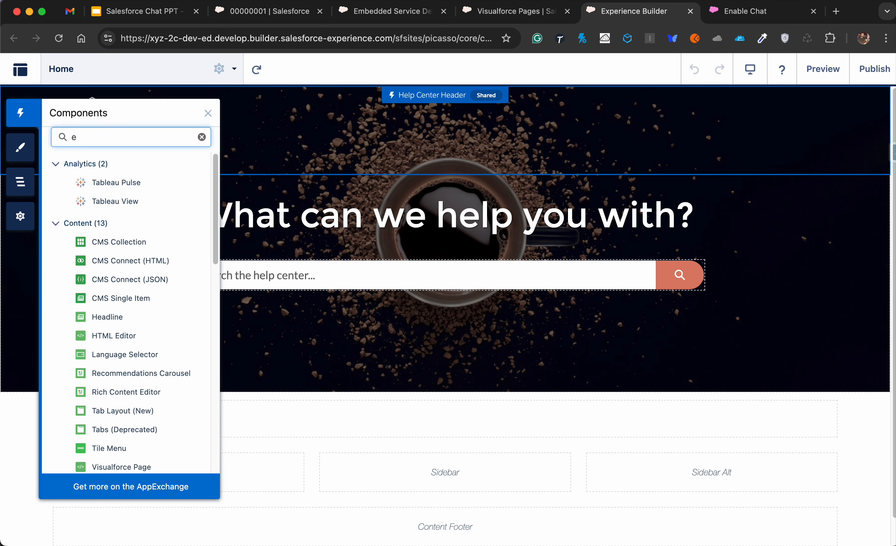
{"action": "type", "text": "mb"}
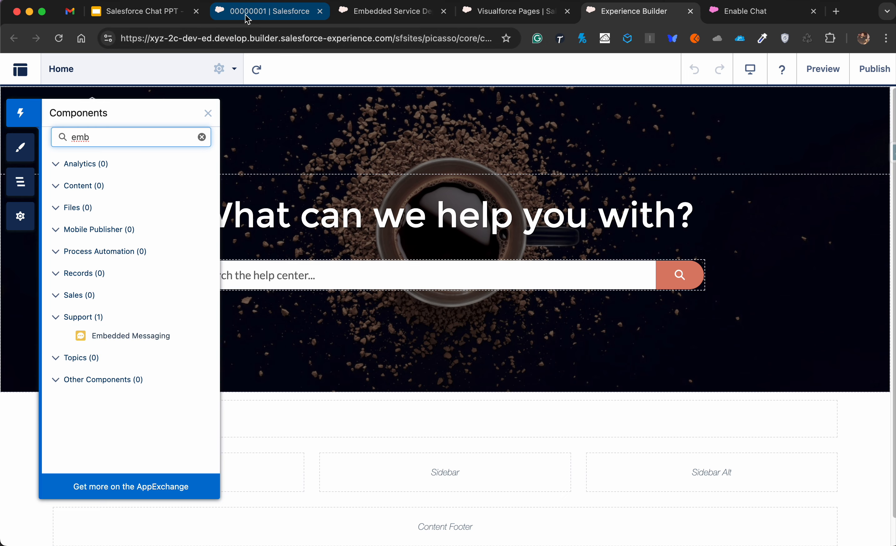
Step: Reactivate the Gold Customer embedded service deployment and save its details with the Customer_Service site endpoint
{"action": "left_click", "coordinate": [418, 16]}
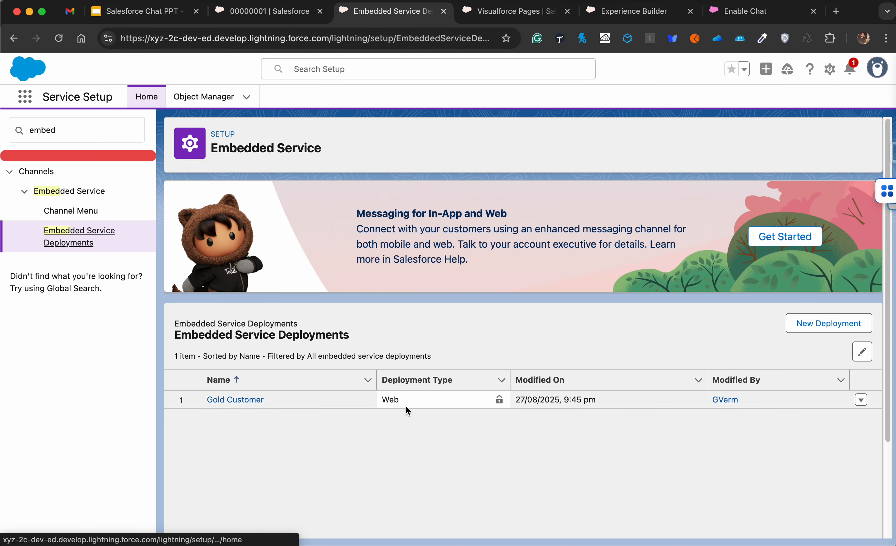
{"action": "left_click", "coordinate": [259, 405]}
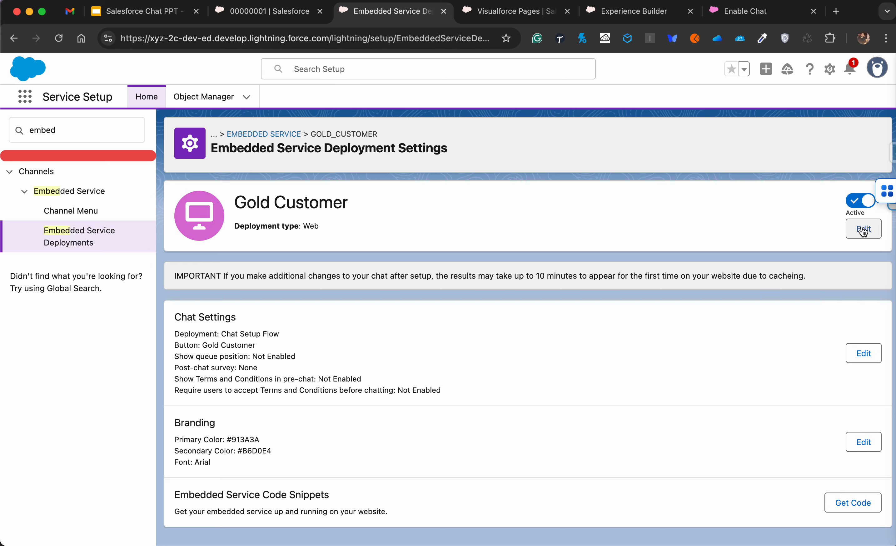
{"action": "left_click", "coordinate": [863, 205]}
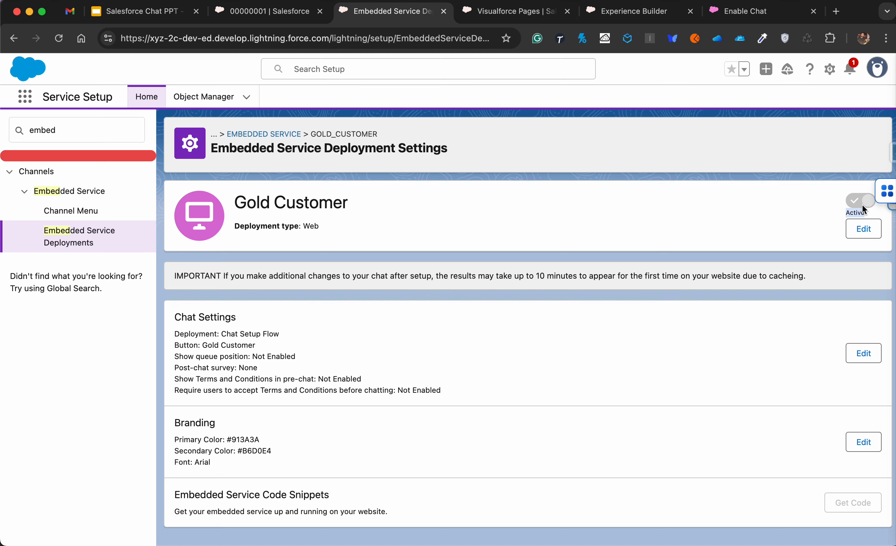
{"action": "left_click", "coordinate": [863, 205]}
{"action": "left_click", "coordinate": [872, 233]}
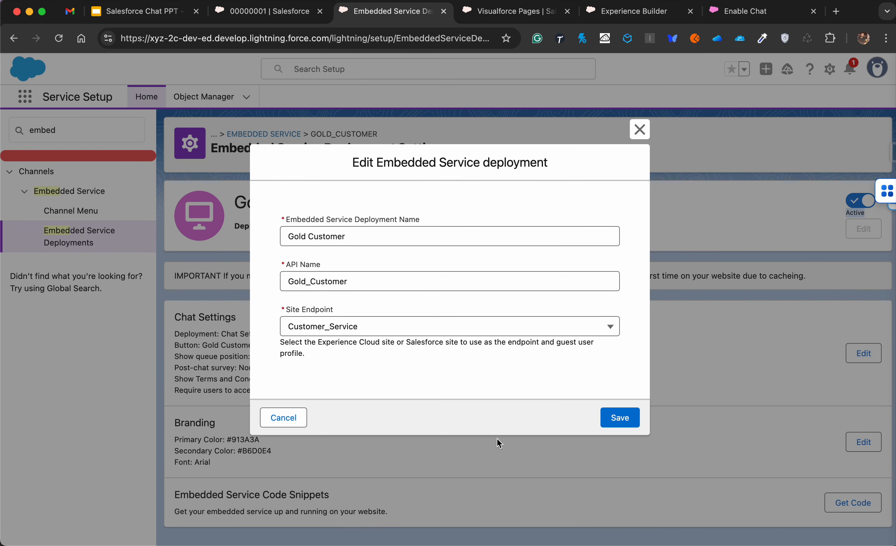
{"action": "left_click", "coordinate": [624, 418]}
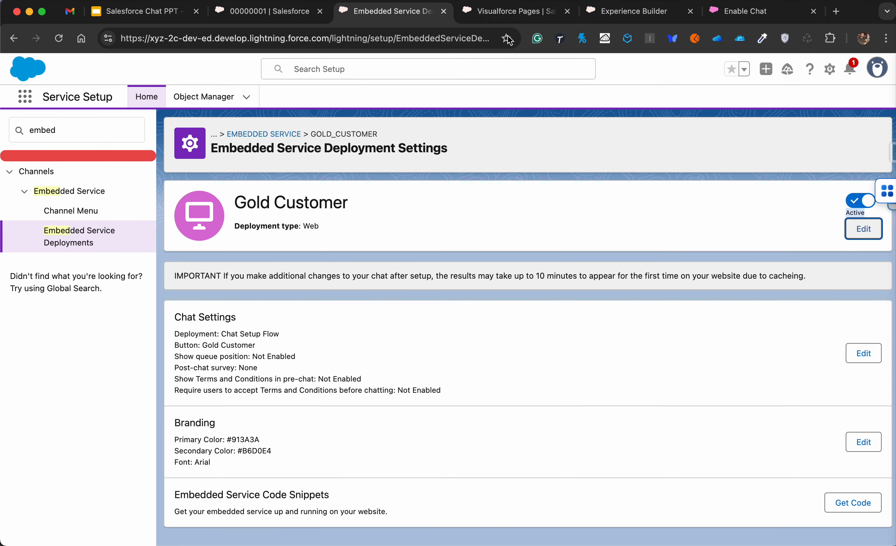
Step: Reload the Experience Builder page and search the components for "embe"
{"action": "left_click", "coordinate": [633, 12]}
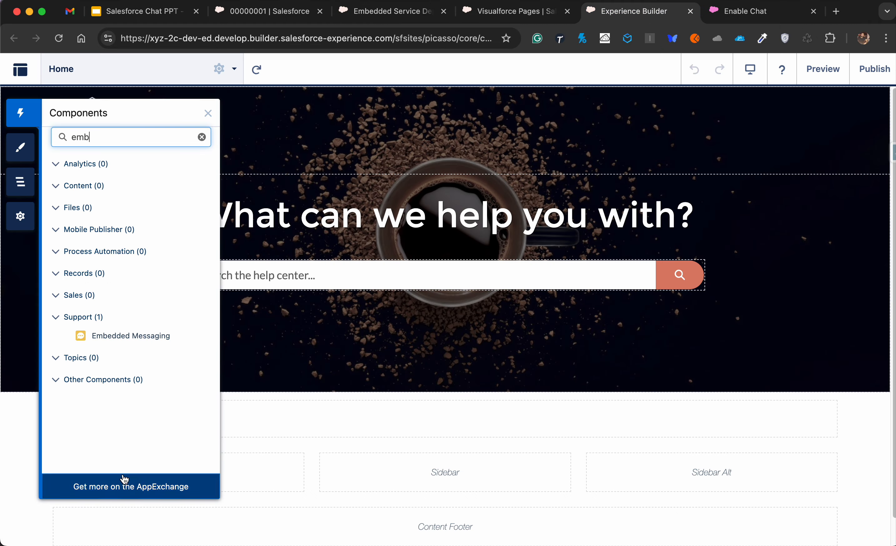
{"action": "left_click", "coordinate": [59, 40]}
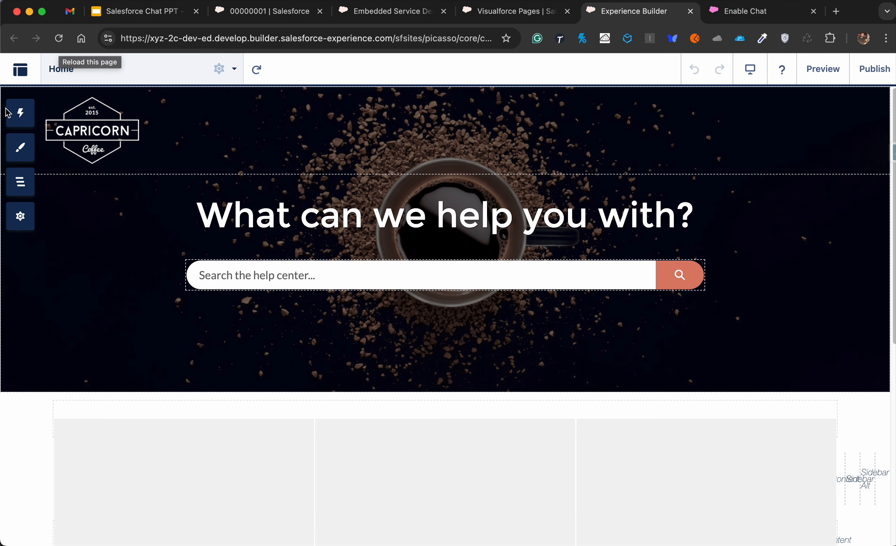
{"action": "left_click", "coordinate": [18, 112]}
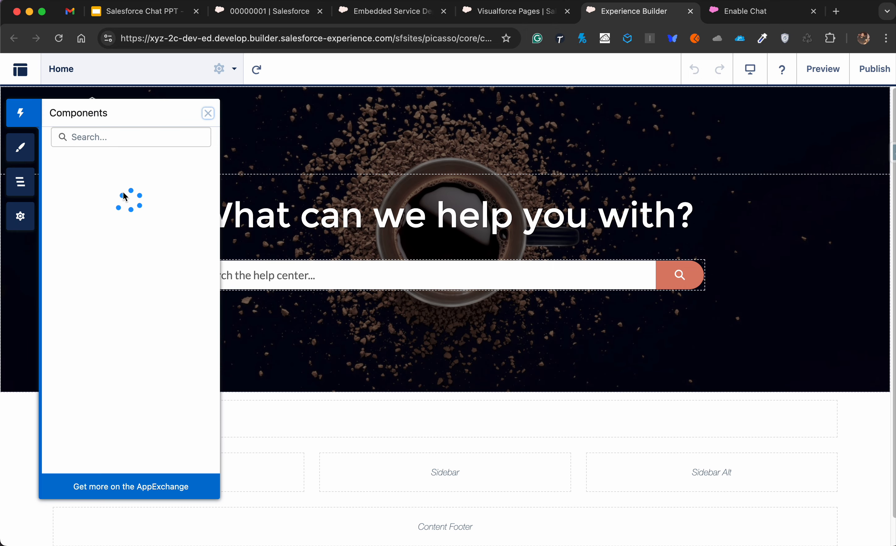
{"action": "type", "text": "eb"}
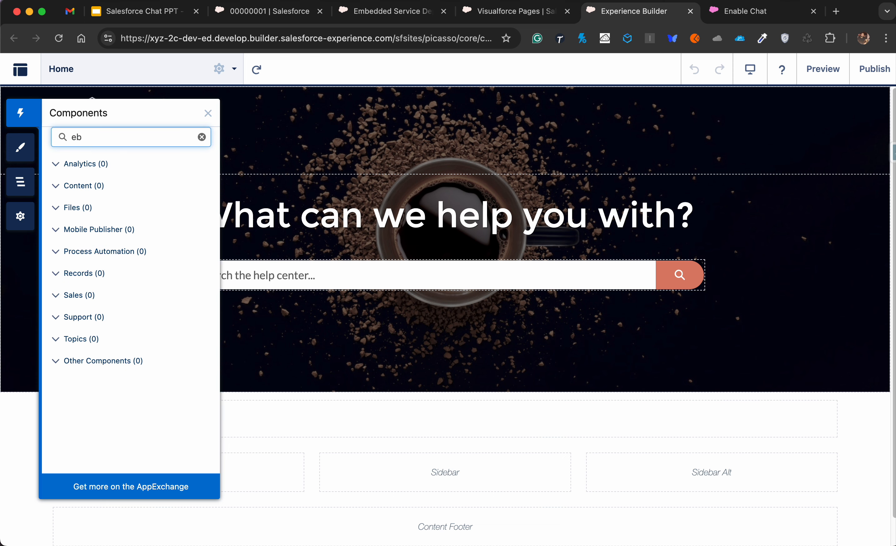
{"action": "key", "text": "BackSpace"}
{"action": "type", "text": "mbe"}
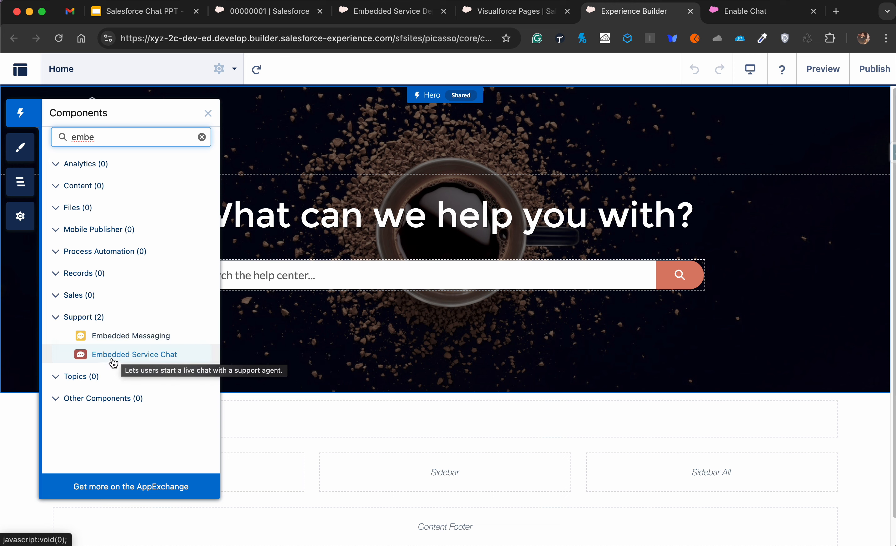
Step: Place the Embedded Service Chat component in the section below the hero and examine the blocked address in the Can't Access Resources message
{"action": "left_click", "coordinate": [135, 360]}
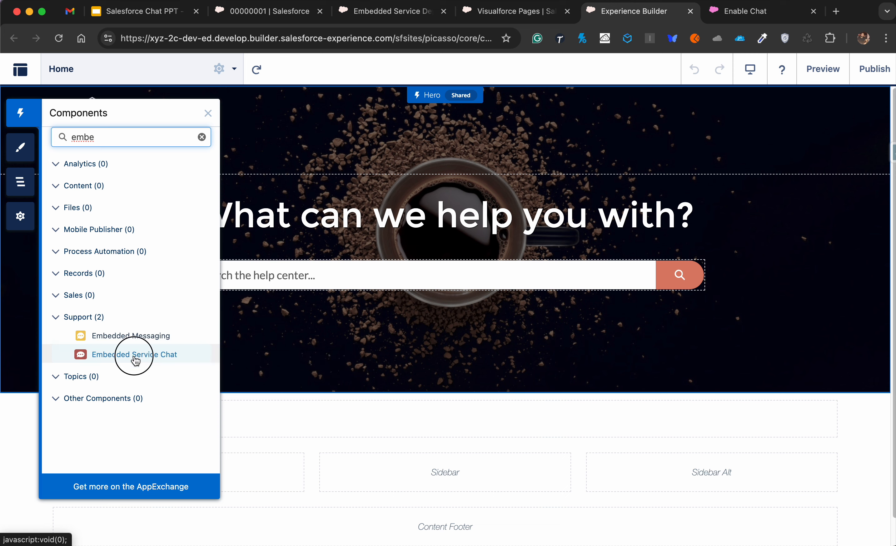
{"action": "left_click_drag", "start_coordinate": [135, 360], "coordinate": [669, 419]}
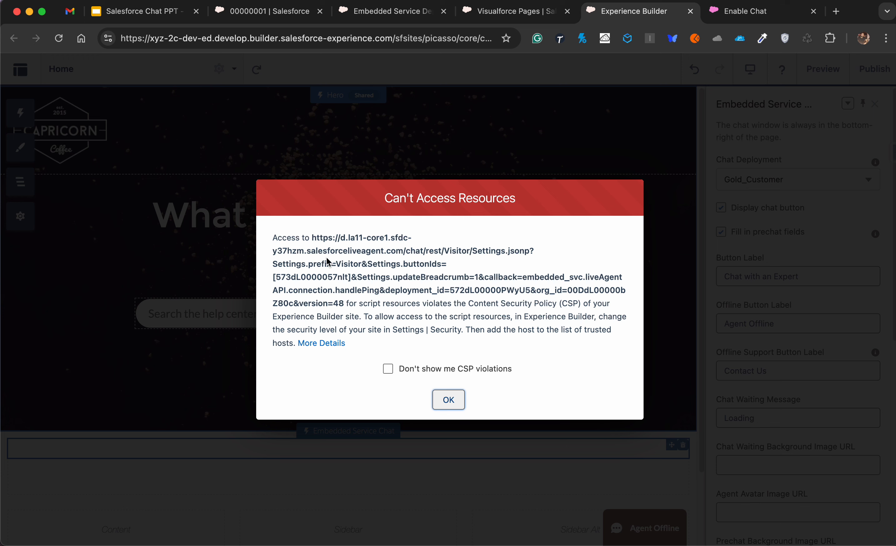
{"action": "left_click_drag", "start_coordinate": [311, 238], "coordinate": [462, 252]}
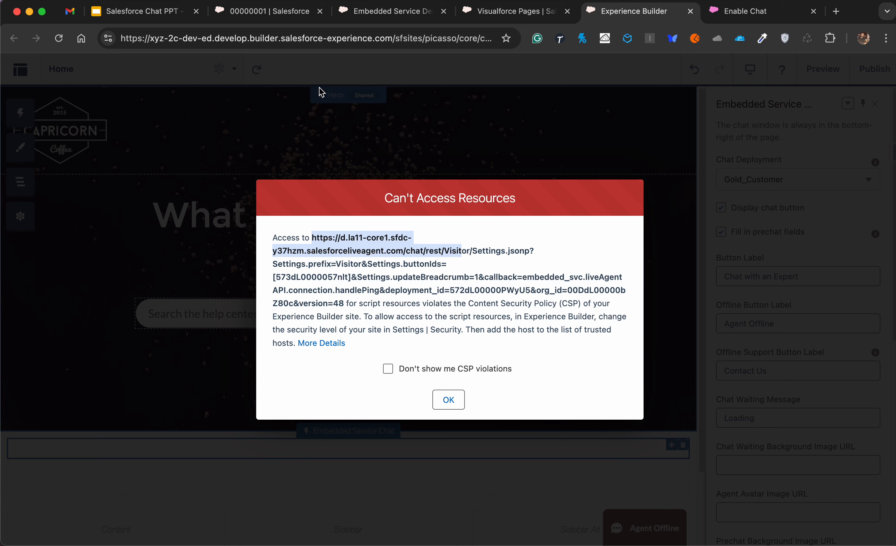
{"action": "left_click", "coordinate": [341, 259]}
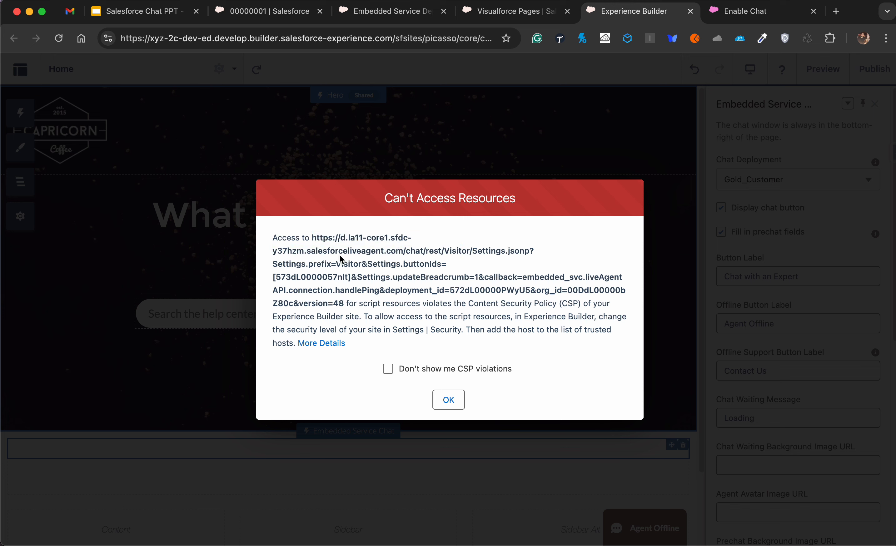
Step: Highlight the salesforceliveagent.com host in the Can't Access Resources message and dismiss both such messages
{"action": "left_click_drag", "start_coordinate": [313, 238], "coordinate": [404, 252]}
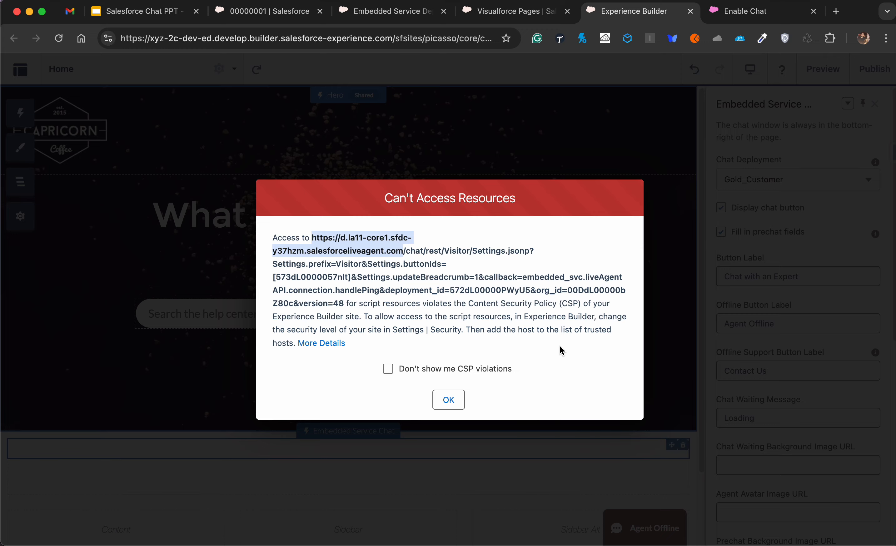
{"action": "left_click", "coordinate": [450, 398]}
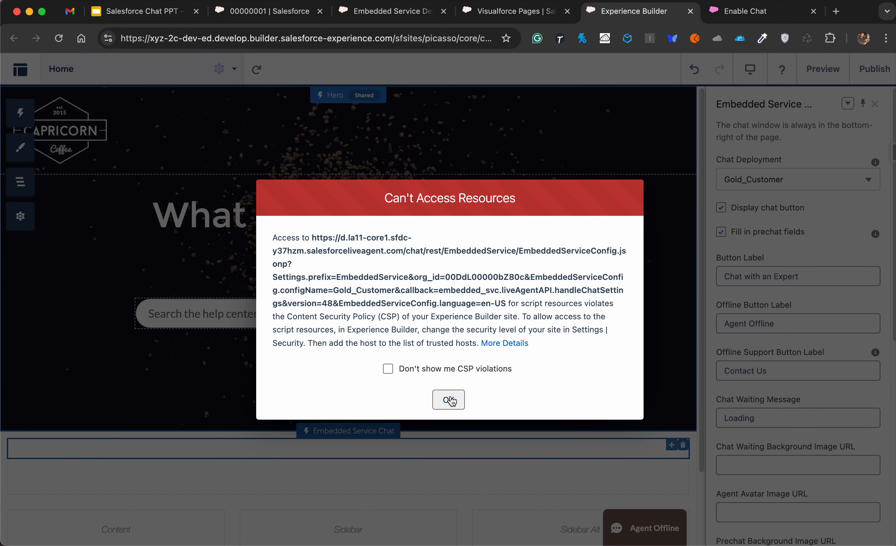
{"action": "left_click", "coordinate": [451, 399]}
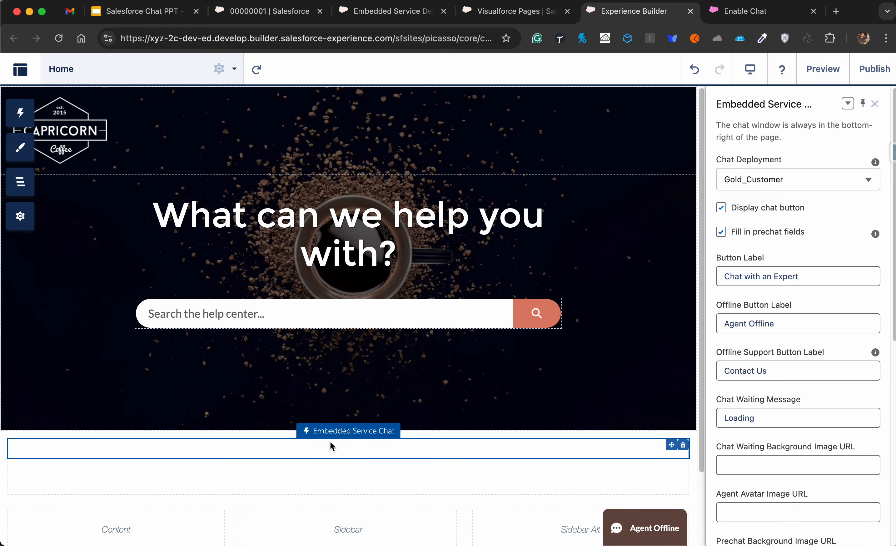
Step: Examine the Embedded Service Chat component's properties, from its chat deployment and button labels through the image URL and script settings
{"action": "left_click", "coordinate": [780, 181]}
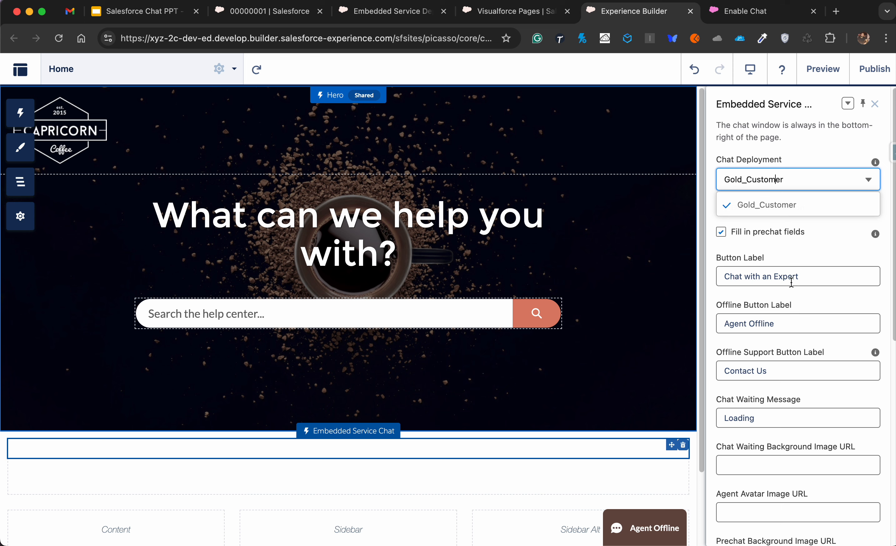
{"action": "left_click_drag", "start_coordinate": [824, 277], "coordinate": [718, 277]}
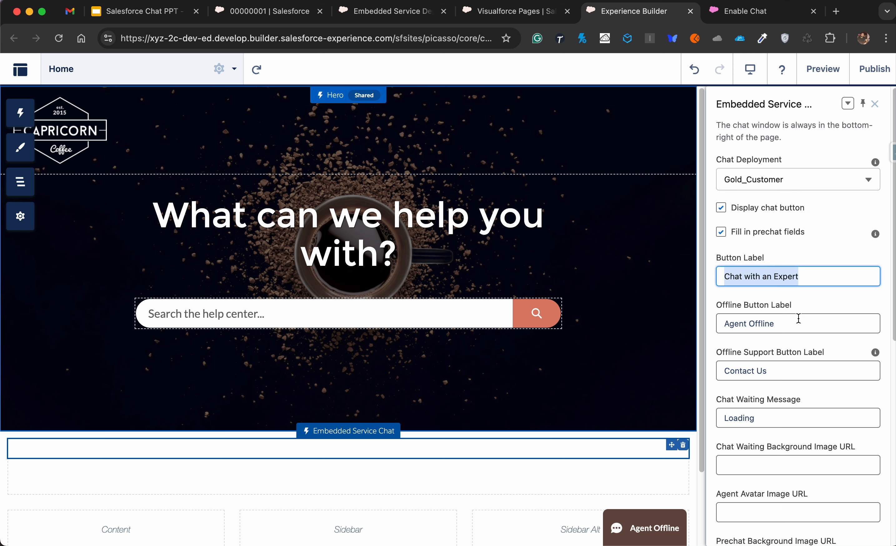
{"action": "left_click_drag", "start_coordinate": [778, 375], "coordinate": [724, 370]}
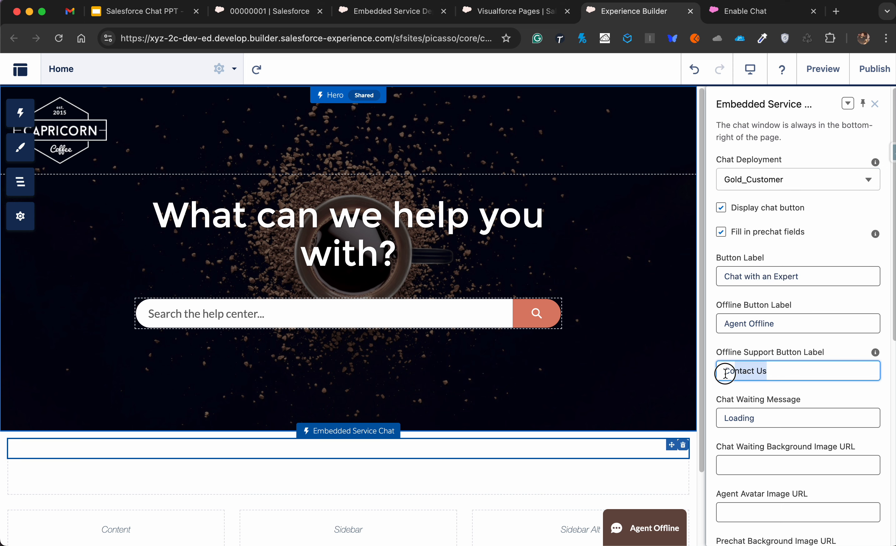
{"action": "double_click", "coordinate": [771, 422]}
{"action": "scroll", "coordinate": [784, 430], "scroll_direction": "down", "scroll_amount": 1}
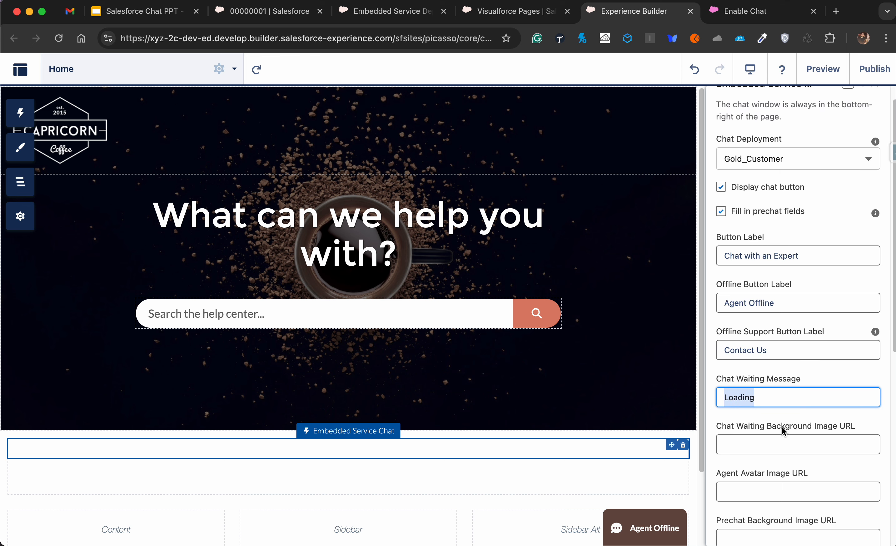
{"action": "scroll", "coordinate": [772, 407], "scroll_direction": "down", "scroll_amount": 5}
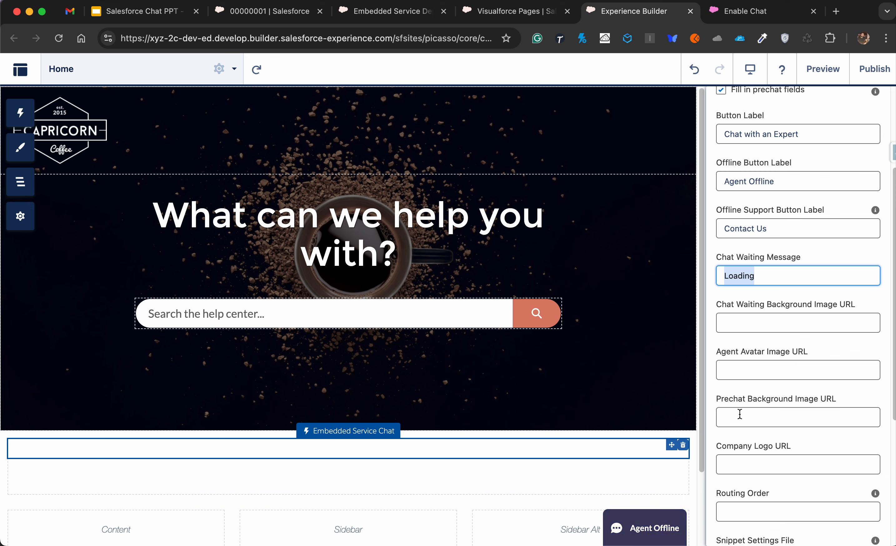
{"action": "scroll", "coordinate": [729, 511], "scroll_direction": "down", "scroll_amount": 5}
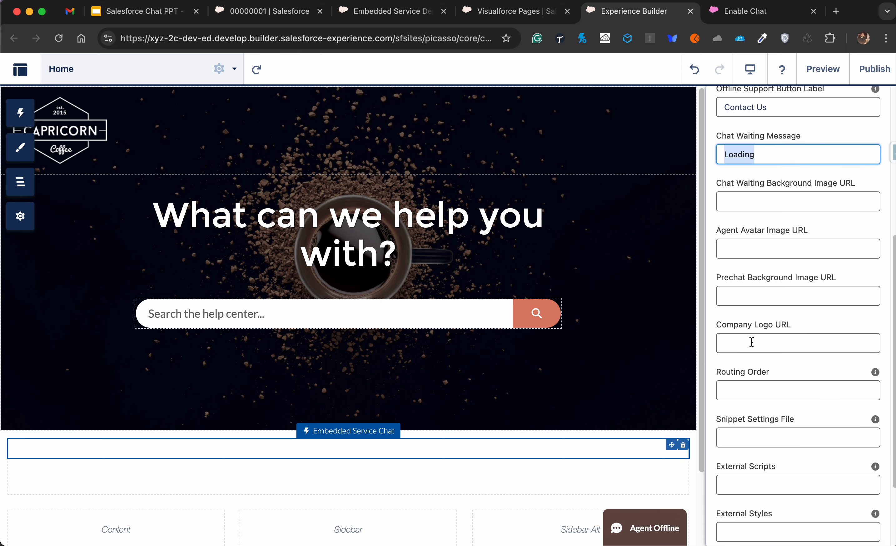
{"action": "scroll", "coordinate": [767, 440], "scroll_direction": "down", "scroll_amount": 3}
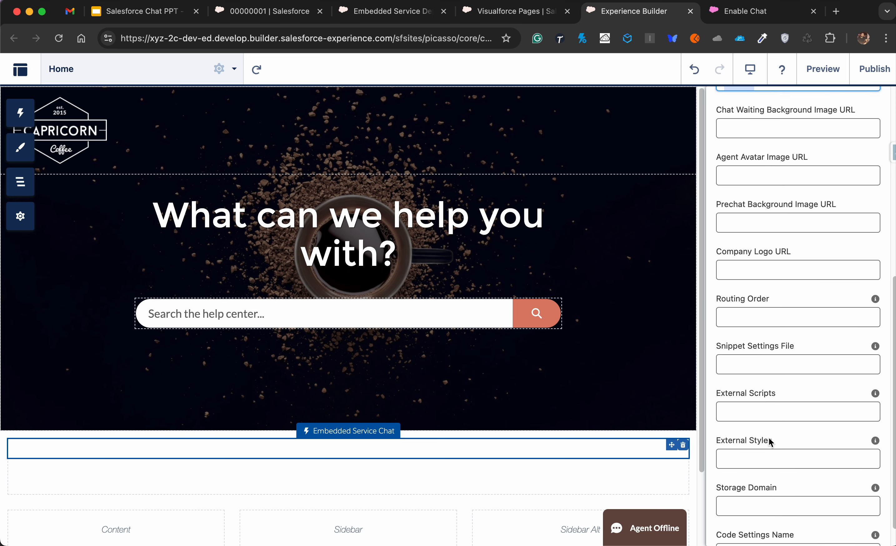
{"action": "scroll", "coordinate": [794, 372], "scroll_direction": "down", "scroll_amount": 1}
{"action": "scroll", "coordinate": [855, 459], "scroll_direction": "up", "scroll_amount": 9}
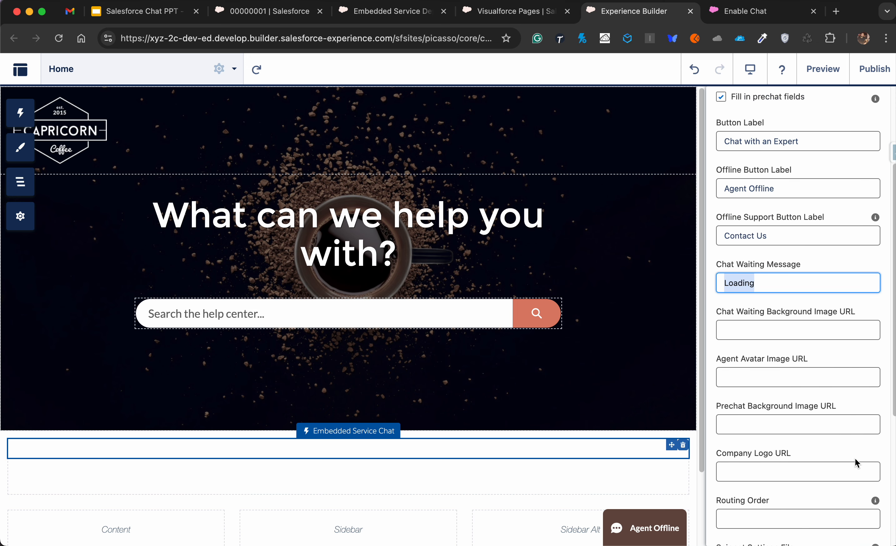
{"action": "scroll", "coordinate": [787, 274], "scroll_direction": "up", "scroll_amount": 5}
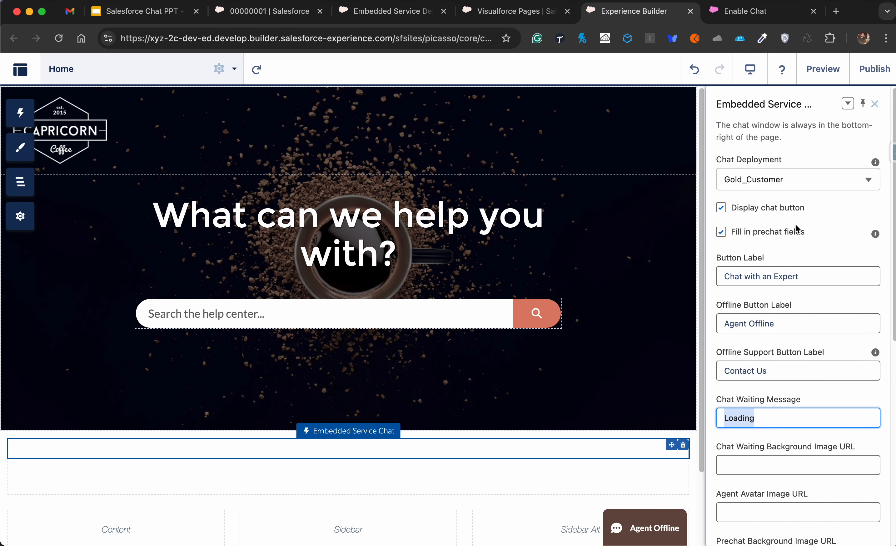
Step: Preview the site and check the New and My work lists of Omni-Channel in Service Console
{"action": "left_click", "coordinate": [826, 71]}
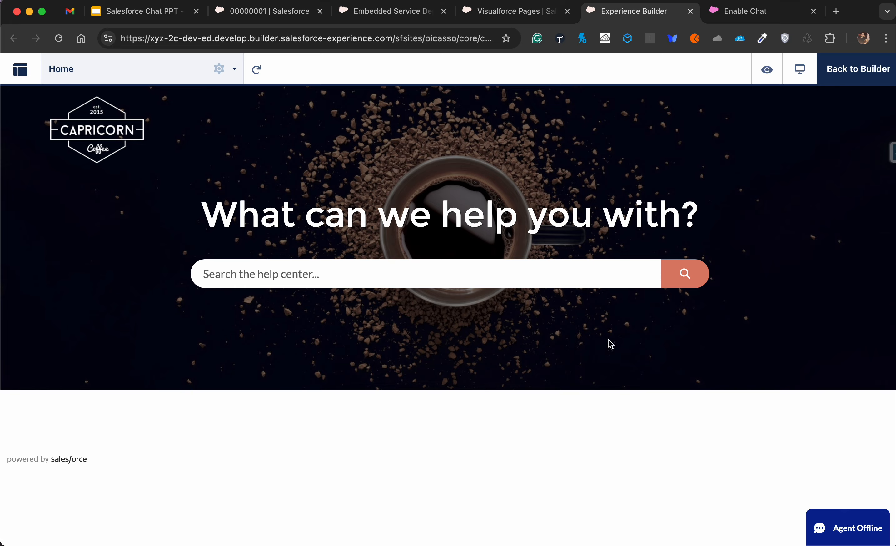
{"action": "left_click", "coordinate": [287, 12]}
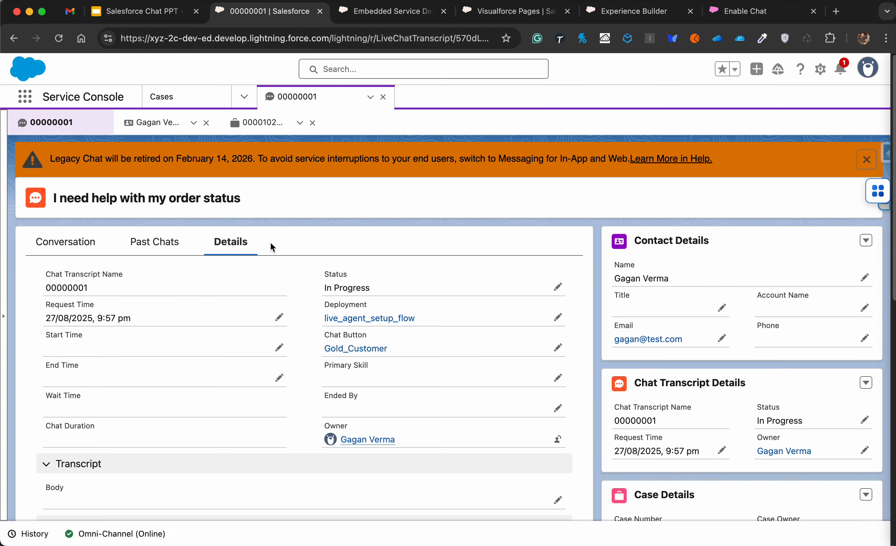
{"action": "left_click", "coordinate": [144, 533]}
{"action": "left_click", "coordinate": [100, 323]}
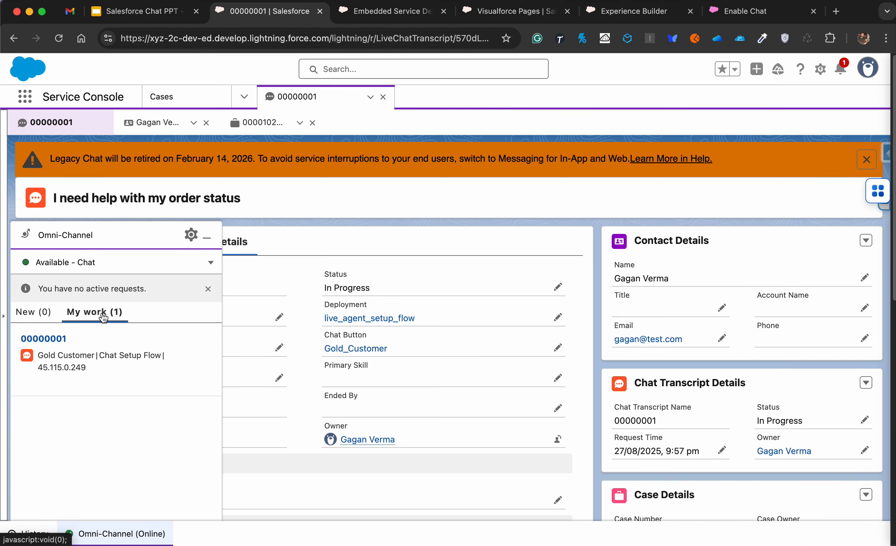
{"action": "left_click", "coordinate": [25, 314]}
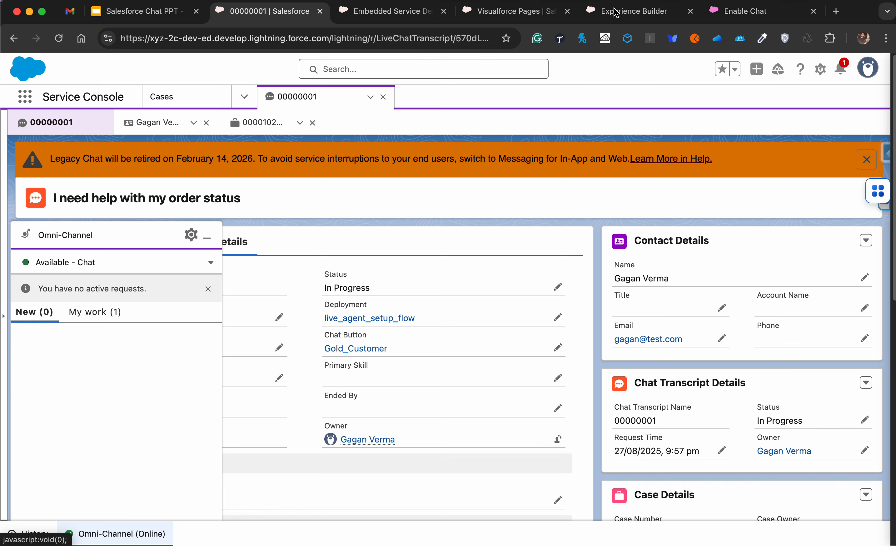
Step: Close the Enable Chat help article and return the Experience Builder page from preview to editing
{"action": "left_click", "coordinate": [750, 11]}
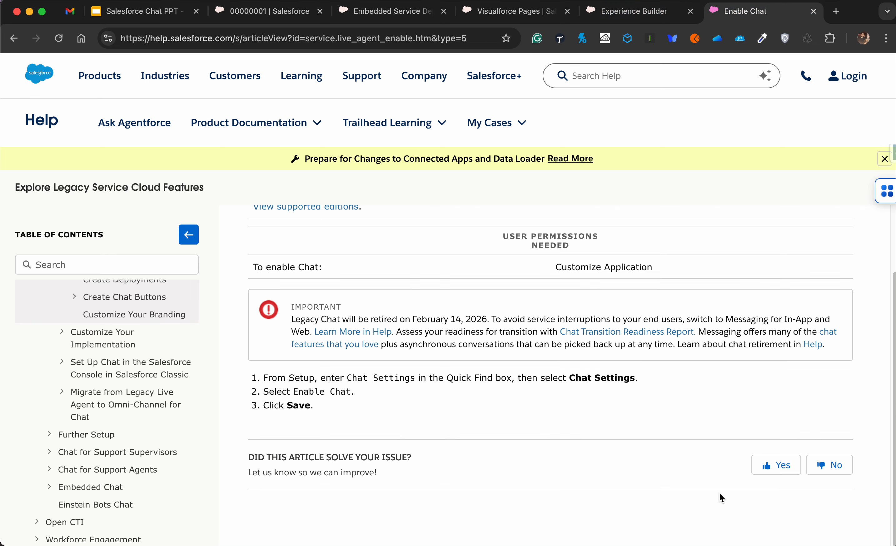
{"action": "left_click", "coordinate": [636, 11]}
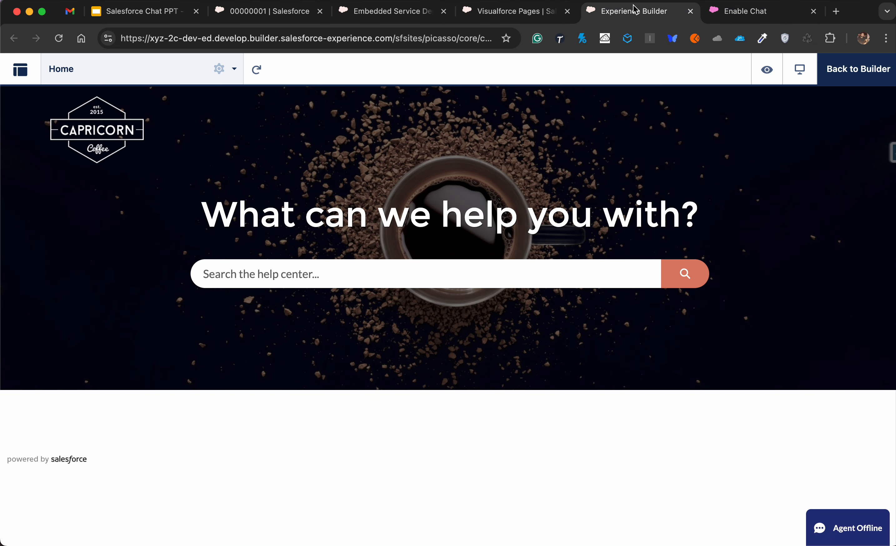
{"action": "left_click", "coordinate": [813, 12]}
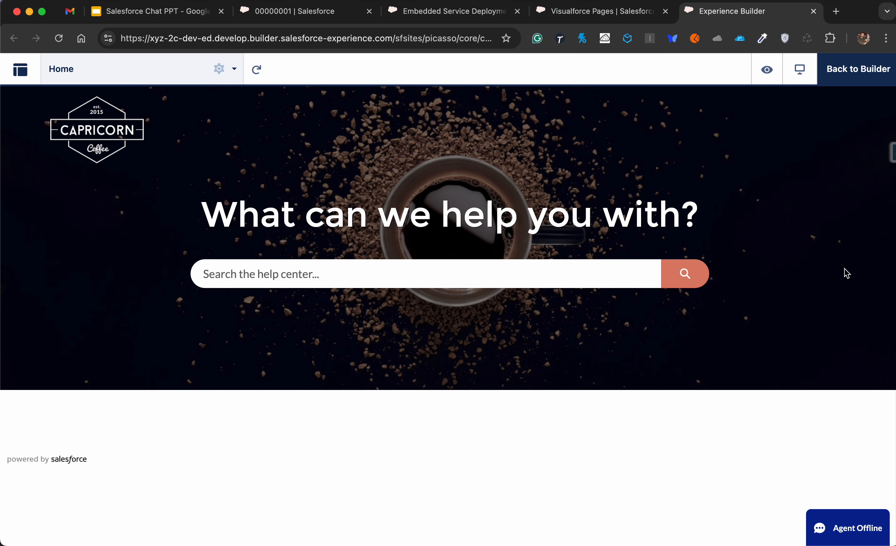
{"action": "left_click", "coordinate": [858, 80]}
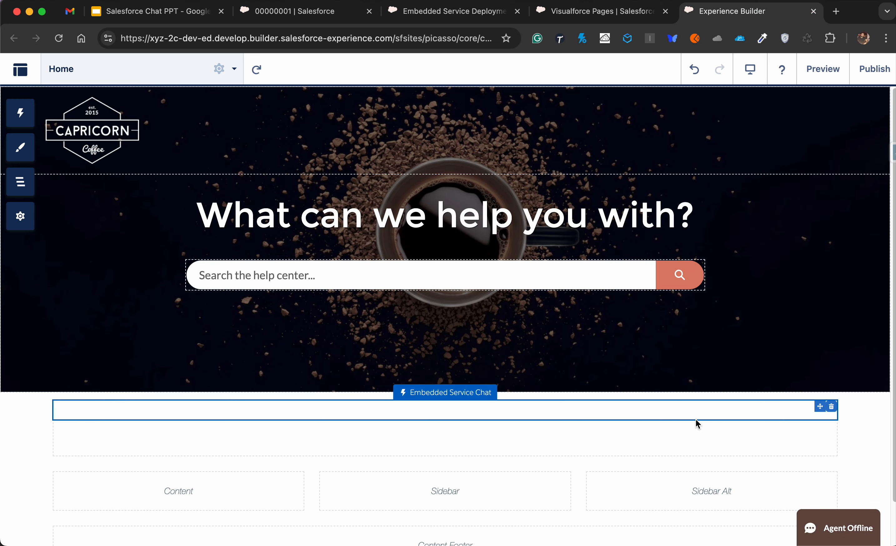
Step: Check the Embedded Service Chat component's properties and publish the CustomerService site without a description
{"action": "left_click", "coordinate": [698, 421]}
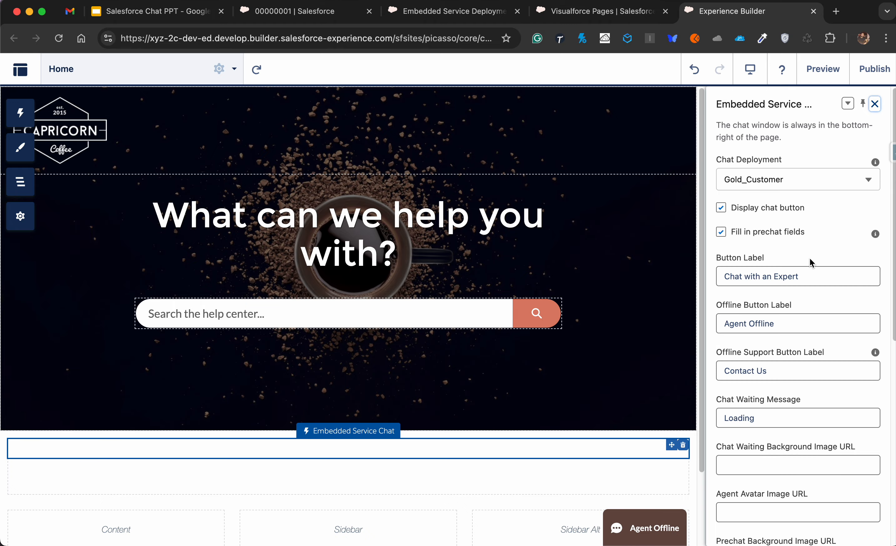
{"action": "scroll", "coordinate": [794, 511], "scroll_direction": "down", "scroll_amount": 5}
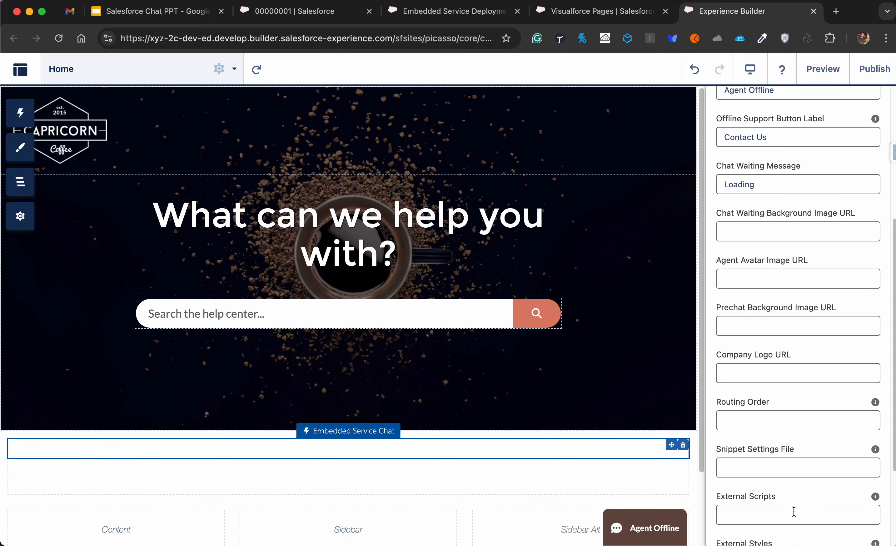
{"action": "left_click", "coordinate": [870, 78]}
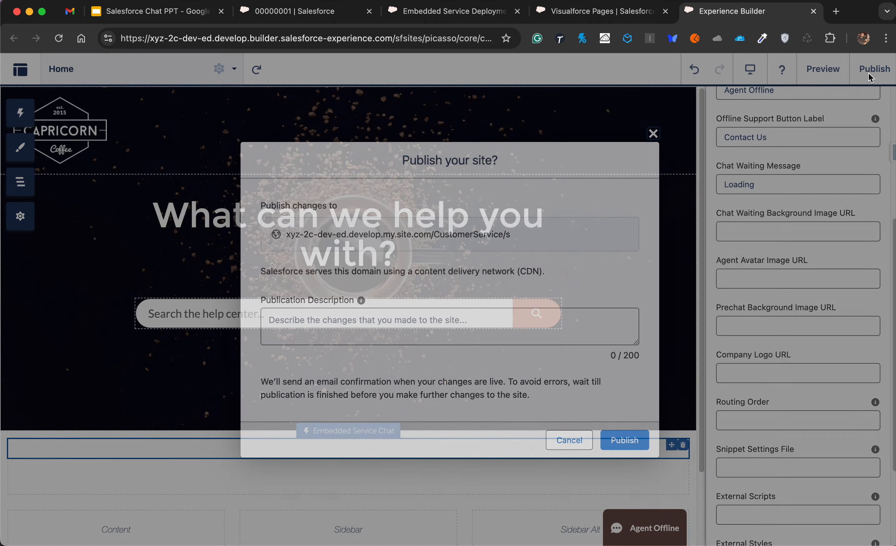
{"action": "left_click", "coordinate": [626, 447]}
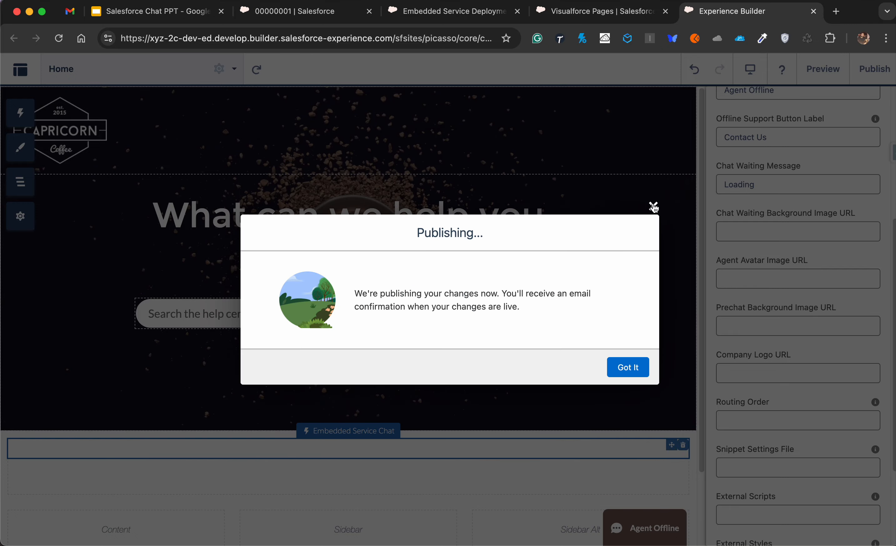
{"action": "left_click", "coordinate": [654, 207]}
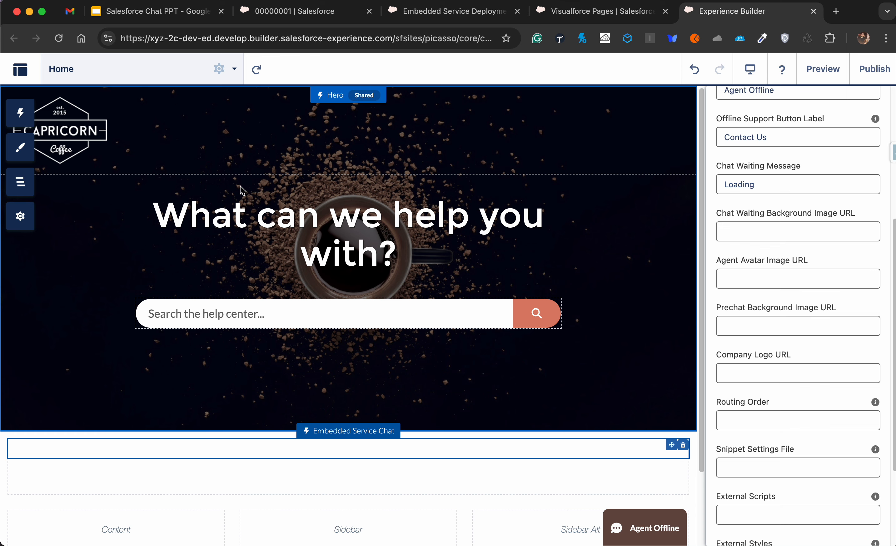
Step: Review the component list and the chat component's settings, and preview the site's chat button
{"action": "left_click", "coordinate": [19, 112]}
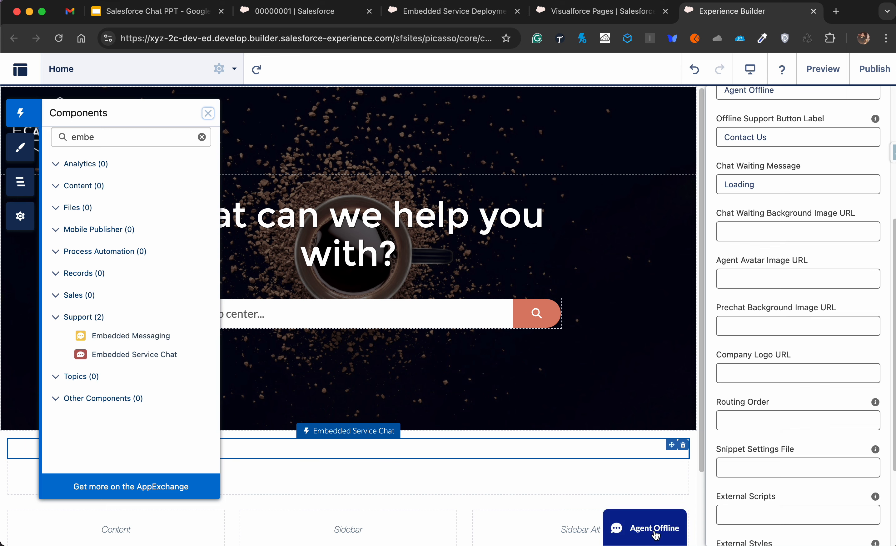
{"action": "scroll", "coordinate": [871, 257], "scroll_direction": "up", "scroll_amount": 6}
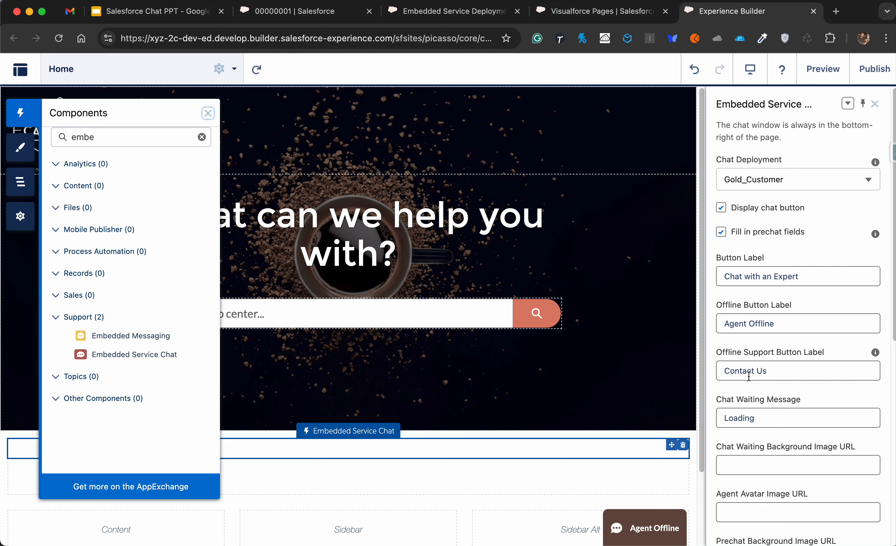
{"action": "left_click", "coordinate": [827, 79]}
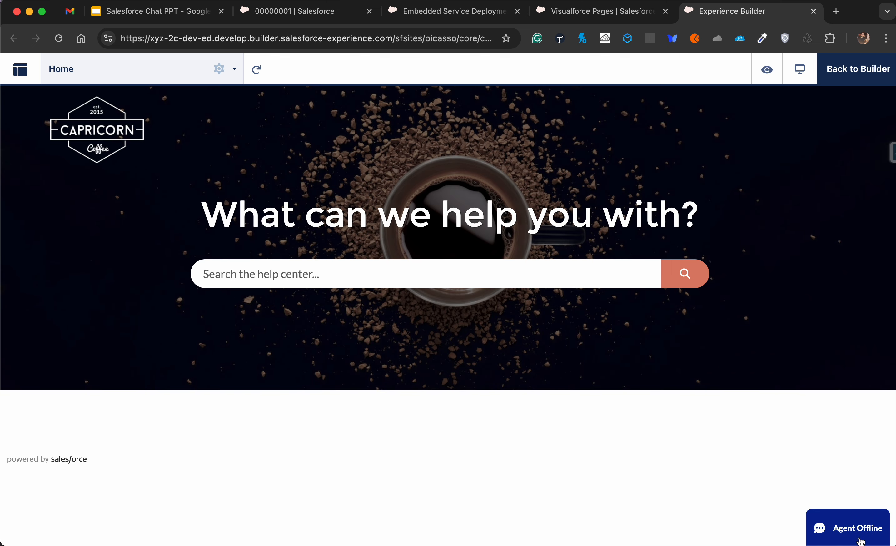
Step: Reload Service Console and set the Omni-Channel status to Offline
{"action": "left_click", "coordinate": [290, 21]}
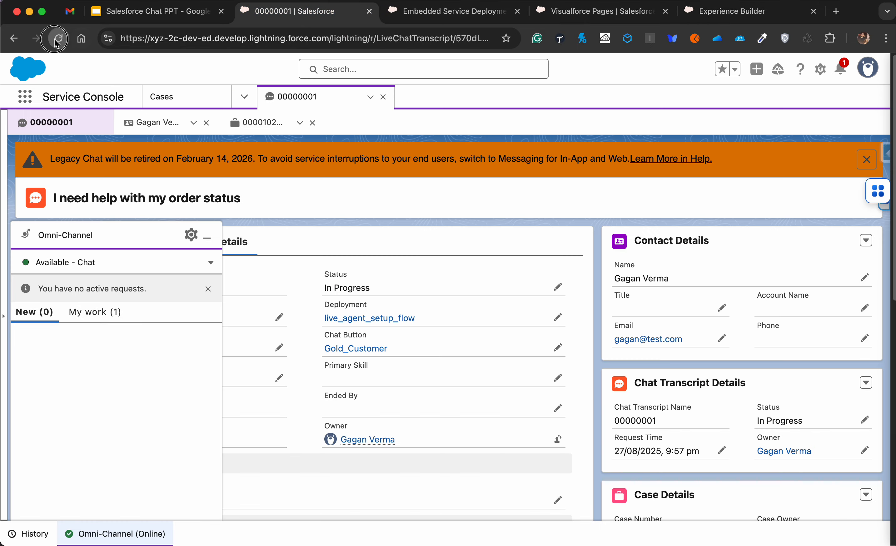
{"action": "left_click", "coordinate": [57, 39]}
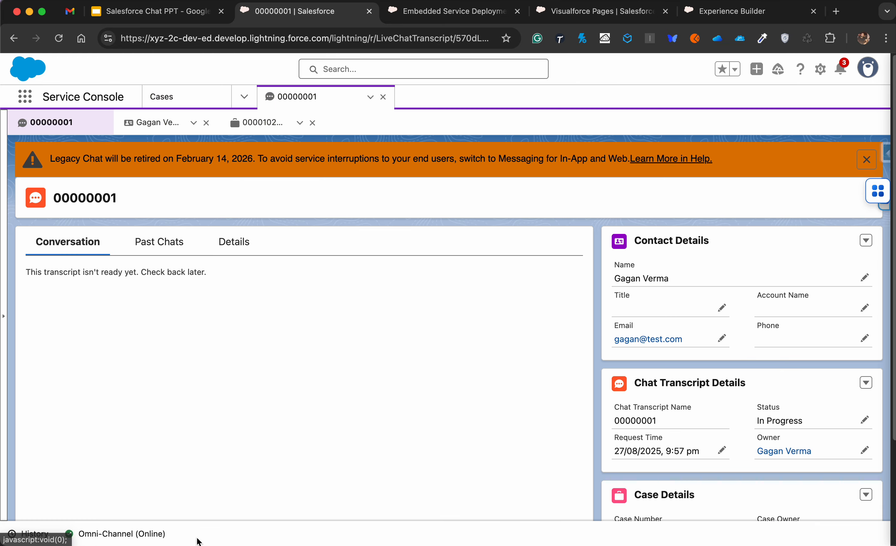
{"action": "left_click", "coordinate": [114, 533]}
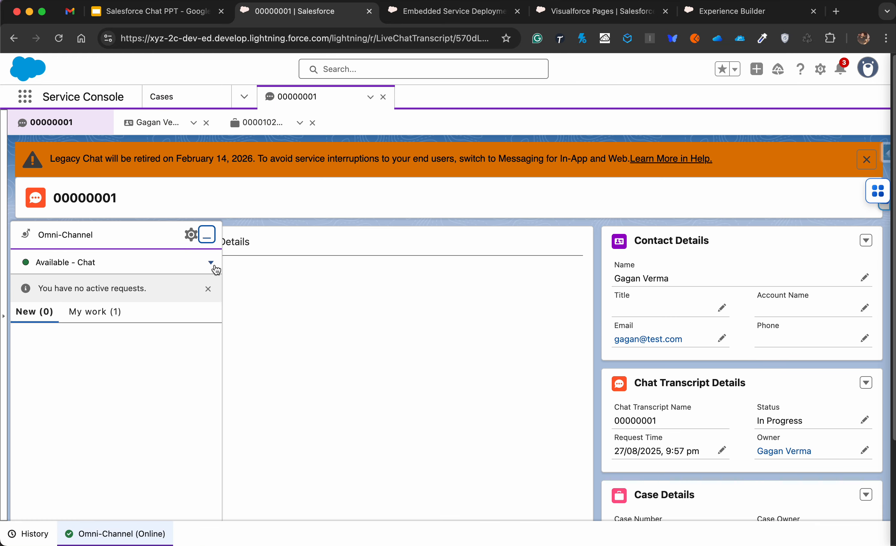
{"action": "left_click", "coordinate": [210, 262]}
{"action": "left_click", "coordinate": [189, 348]}
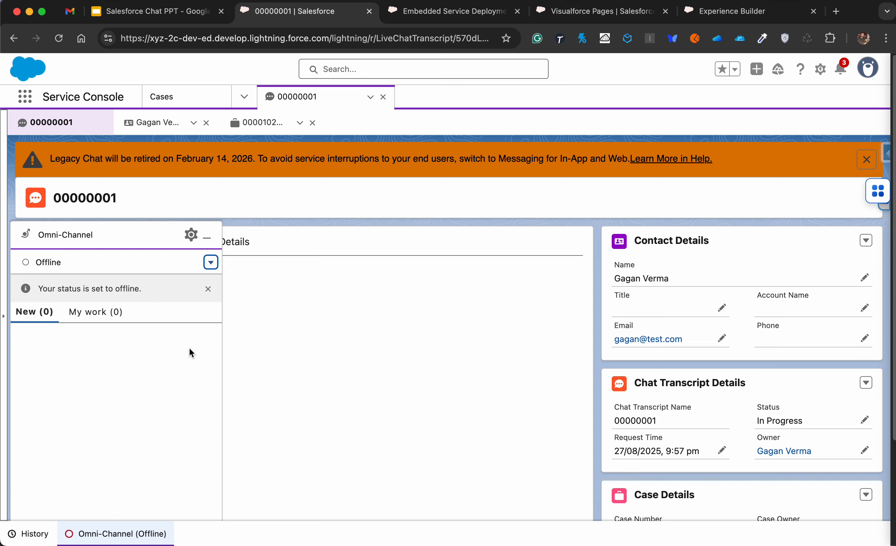
Step: Set the Omni-Channel status to Available - Chat in Service Console and check the chat button in the site preview
{"action": "left_click", "coordinate": [691, 11]}
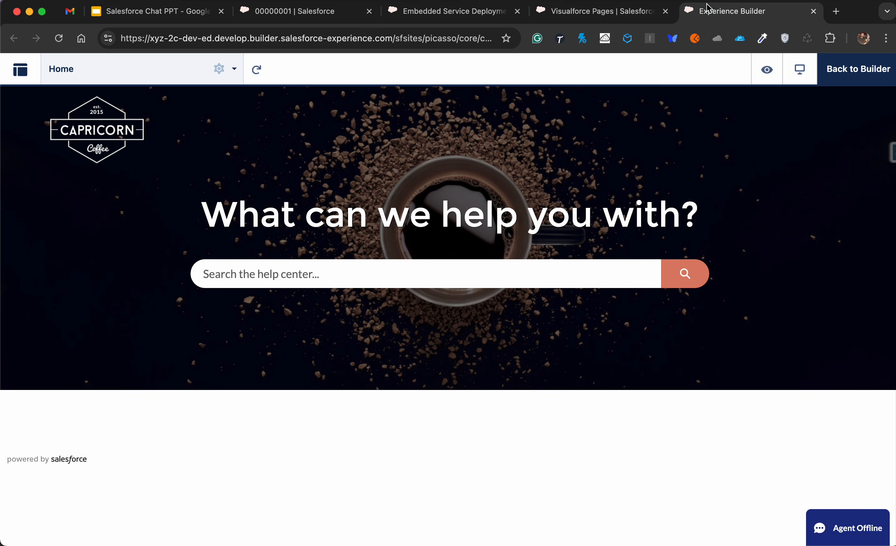
{"action": "left_click", "coordinate": [318, 5]}
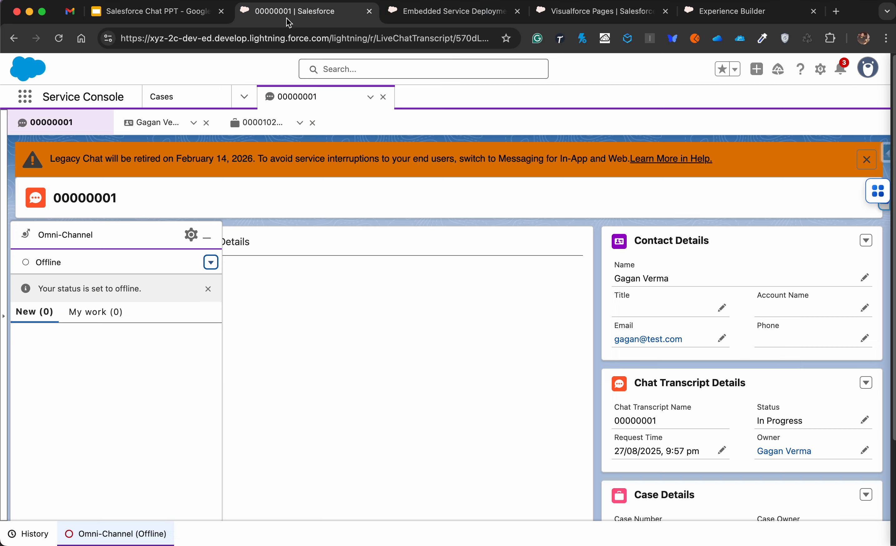
{"action": "left_click", "coordinate": [211, 262]}
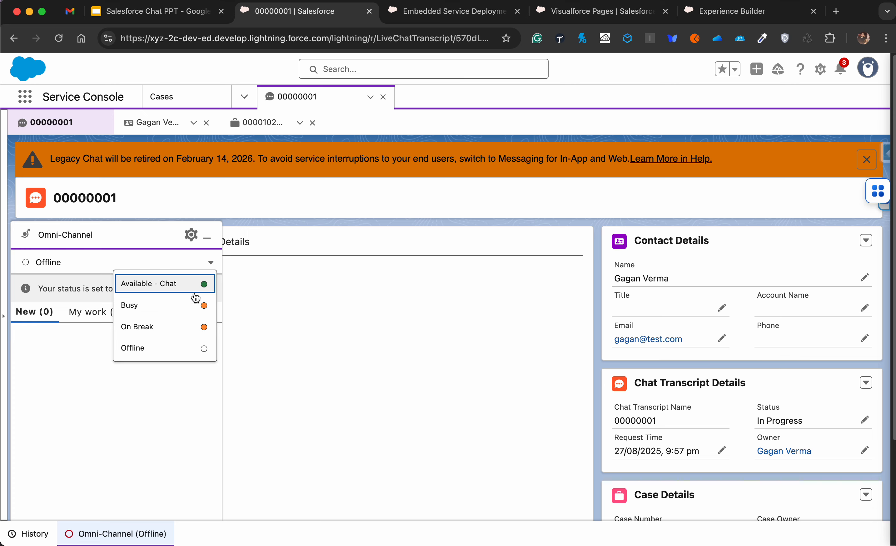
{"action": "left_click", "coordinate": [194, 289]}
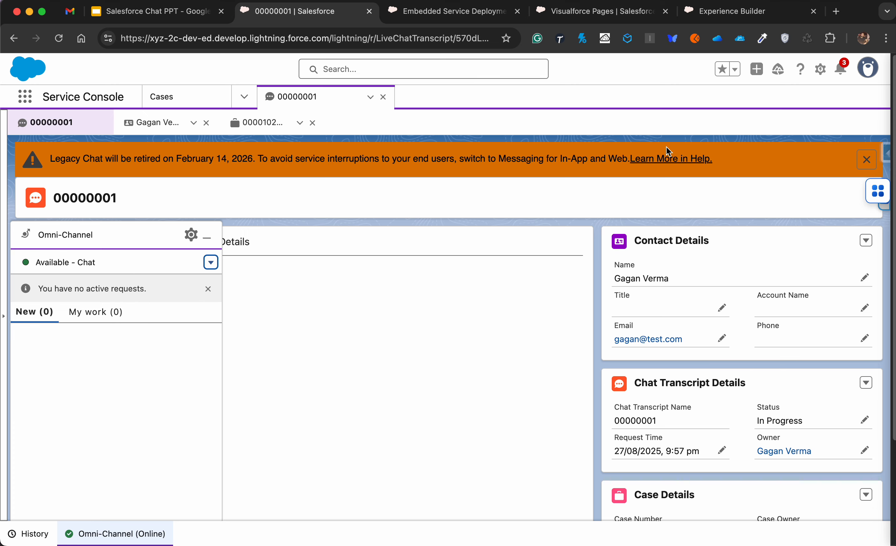
{"action": "left_click", "coordinate": [741, 11]}
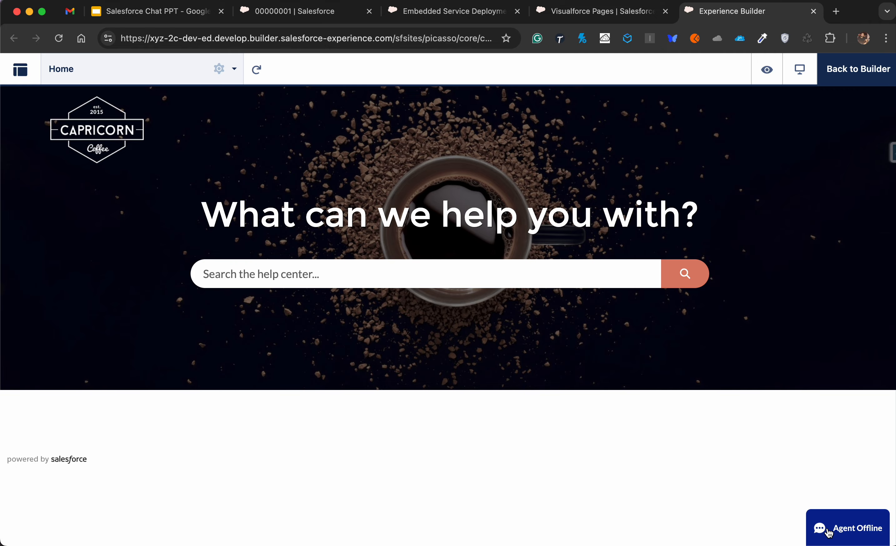
{"action": "left_click", "coordinate": [342, 12]}
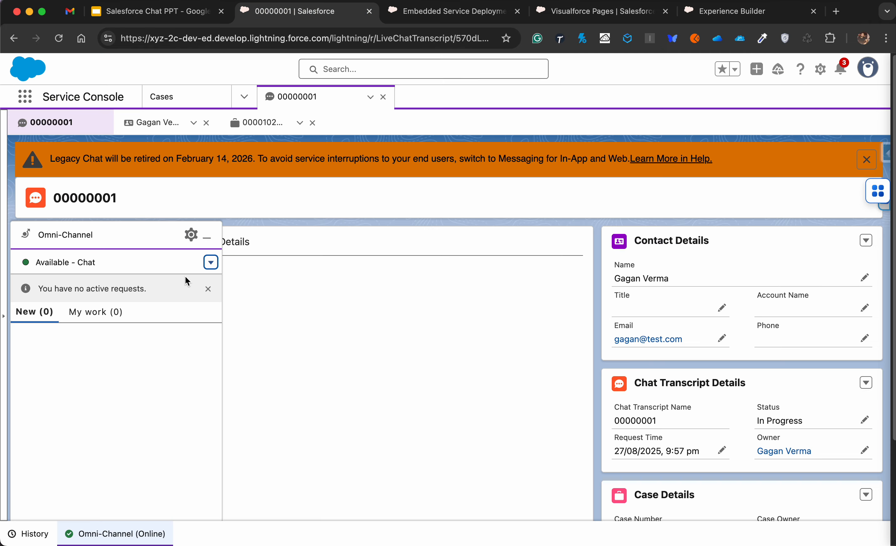
Step: Disable Omni-Channel in Omni-Channel Settings and save, and re-enable it with agents not automatically logged in on a new window or tab
{"action": "left_click", "coordinate": [453, 15]}
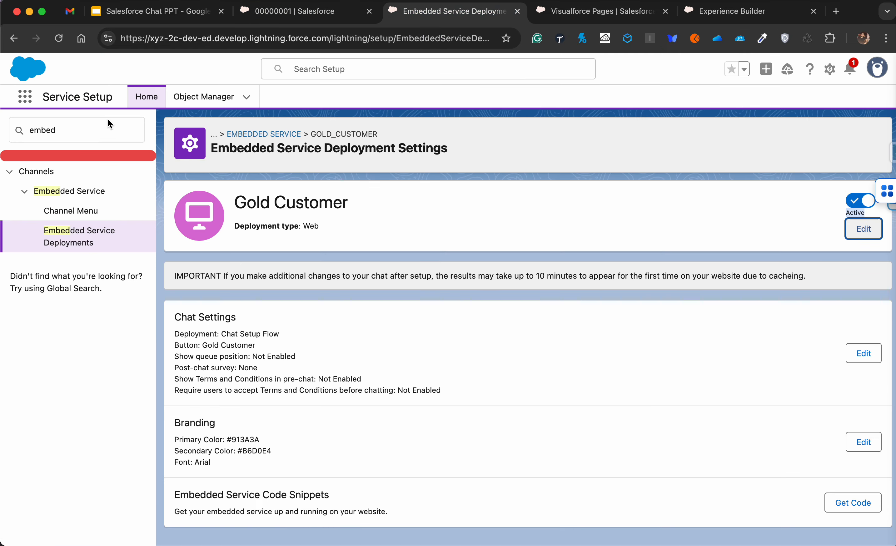
{"action": "left_click", "coordinate": [96, 127]}
{"action": "type", "text": "omni"}
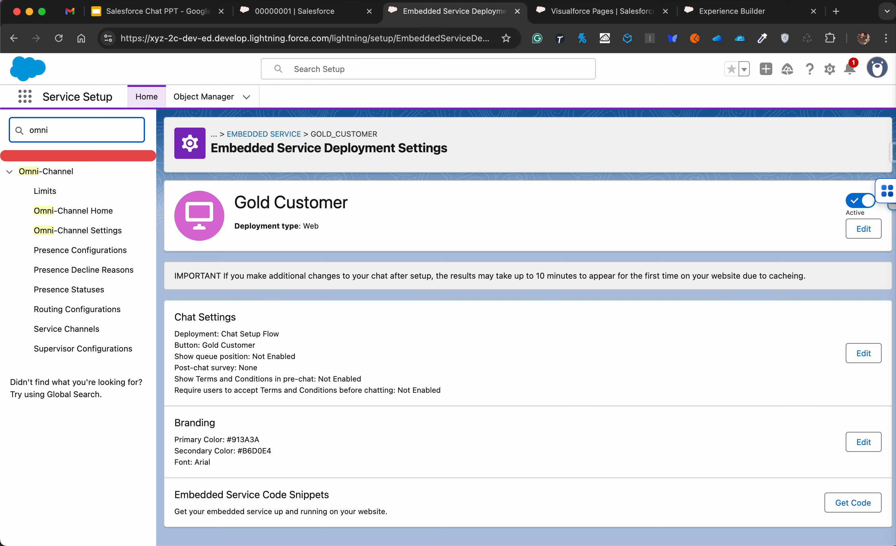
{"action": "left_click", "coordinate": [84, 238]}
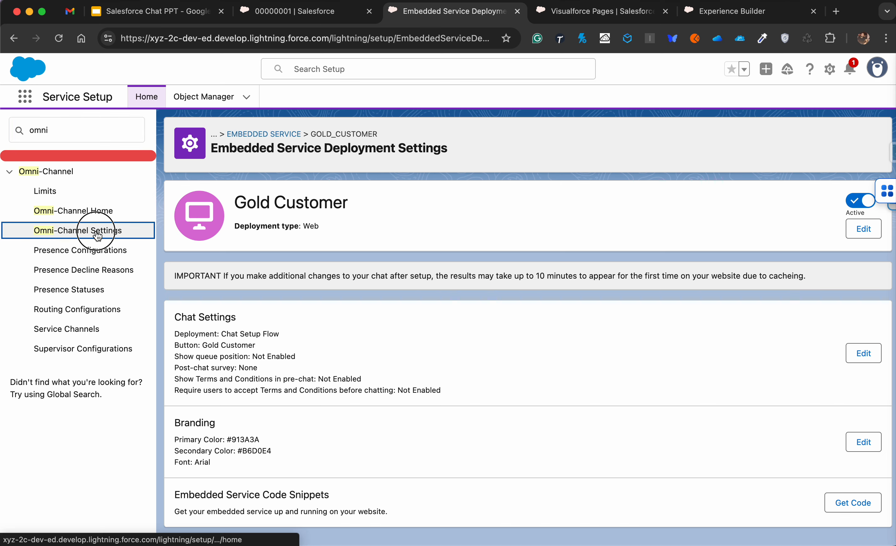
{"action": "left_click", "coordinate": [94, 231]}
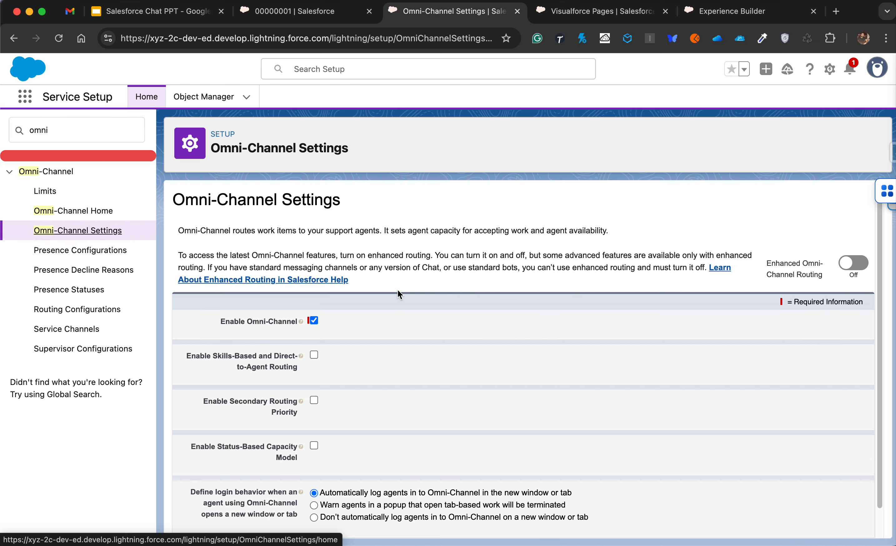
{"action": "left_click", "coordinate": [314, 319]}
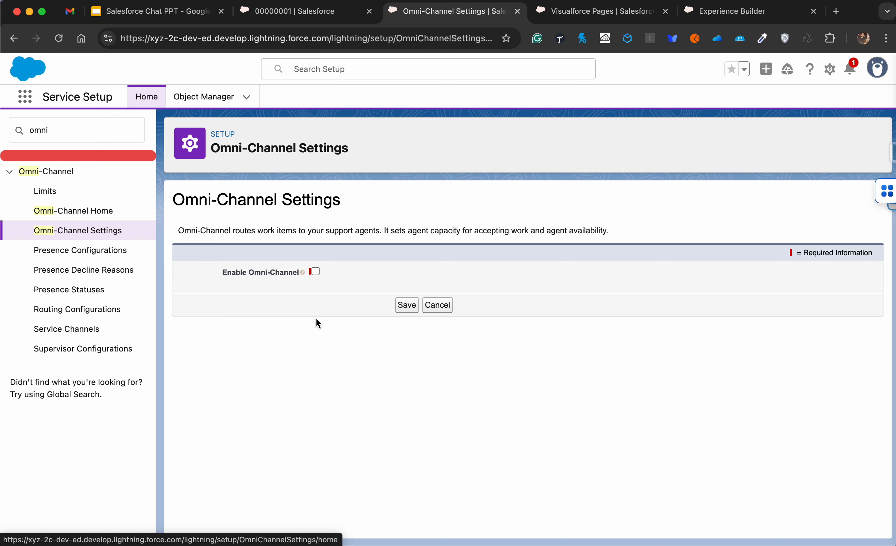
{"action": "left_click", "coordinate": [397, 300]}
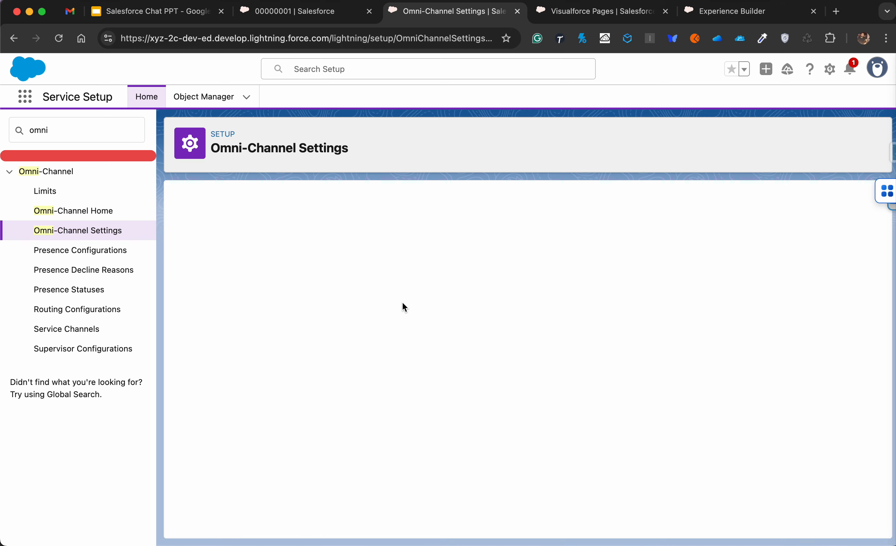
{"action": "left_click", "coordinate": [315, 272]}
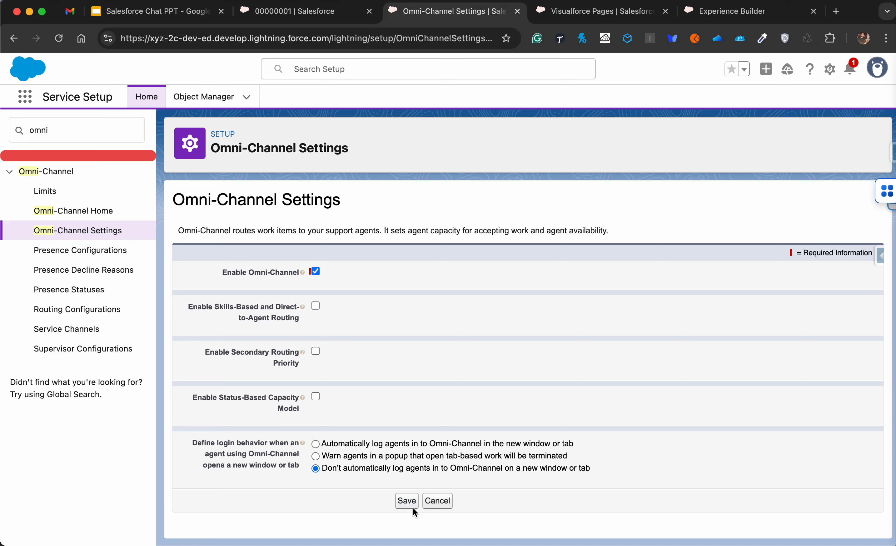
{"action": "left_click", "coordinate": [407, 500]}
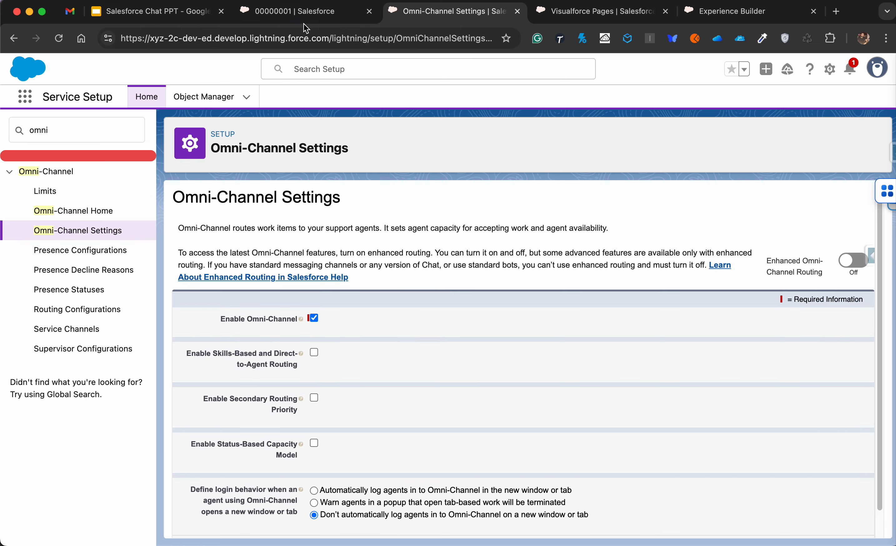
Step: Reload Service Console and close the chat transcript 00000001 together with its related contact and case subtabs
{"action": "left_click", "coordinate": [303, 17]}
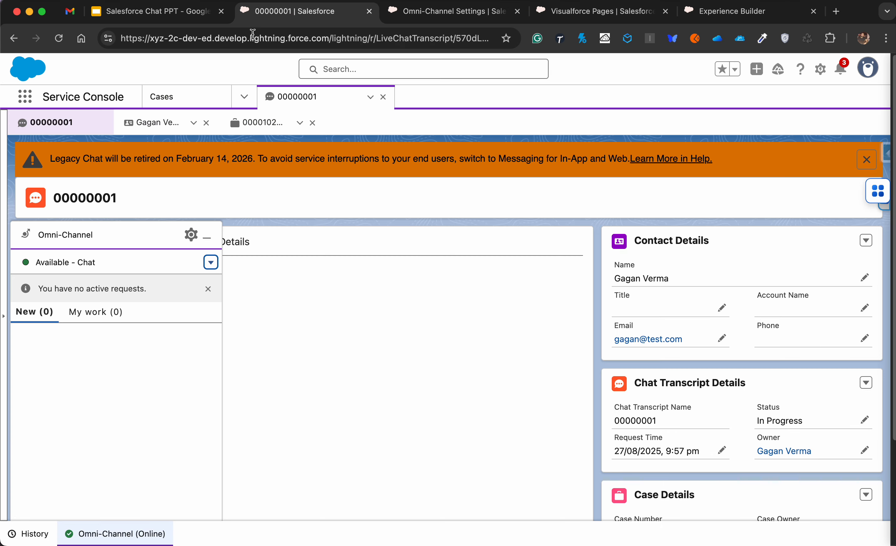
{"action": "left_click", "coordinate": [59, 38]}
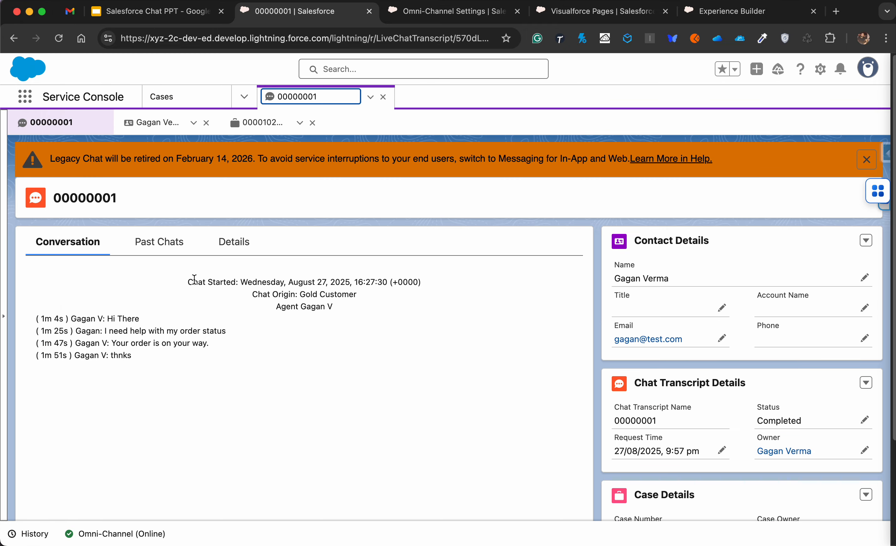
{"action": "left_click", "coordinate": [206, 124]}
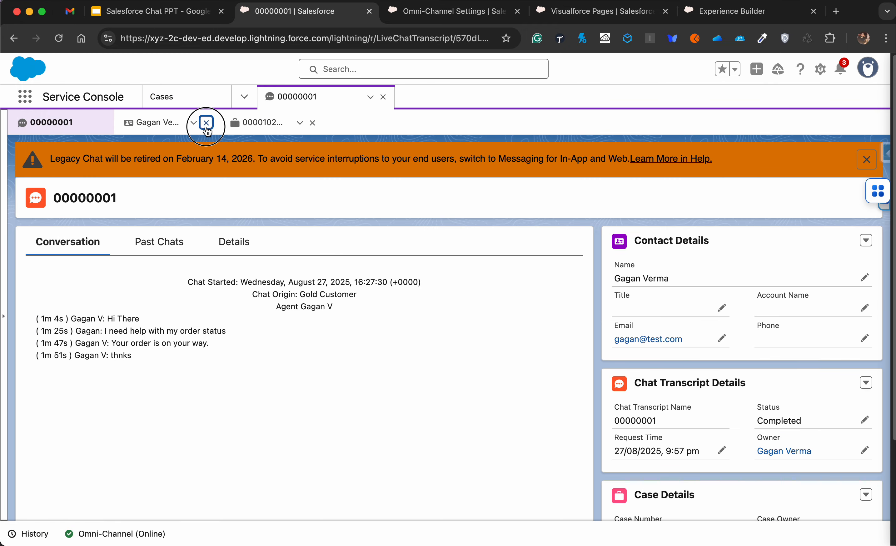
{"action": "left_click", "coordinate": [207, 125]}
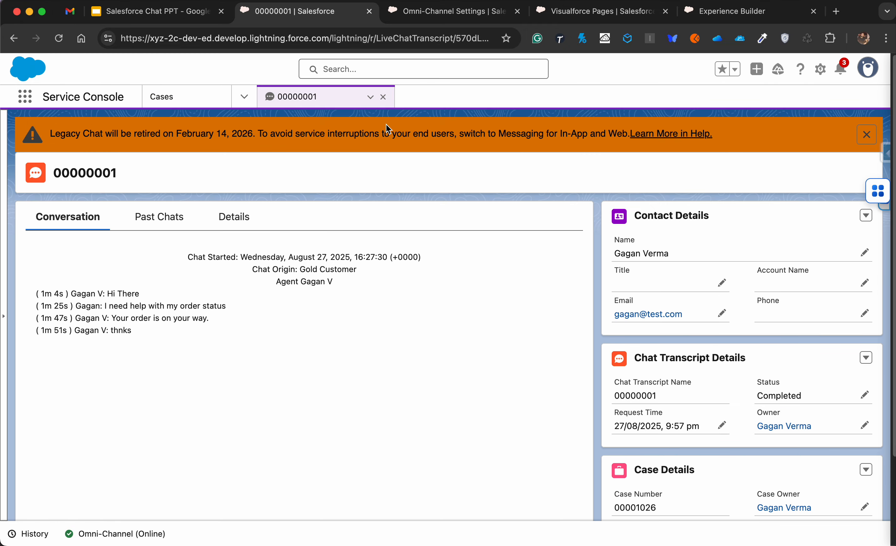
{"action": "left_click", "coordinate": [384, 98]}
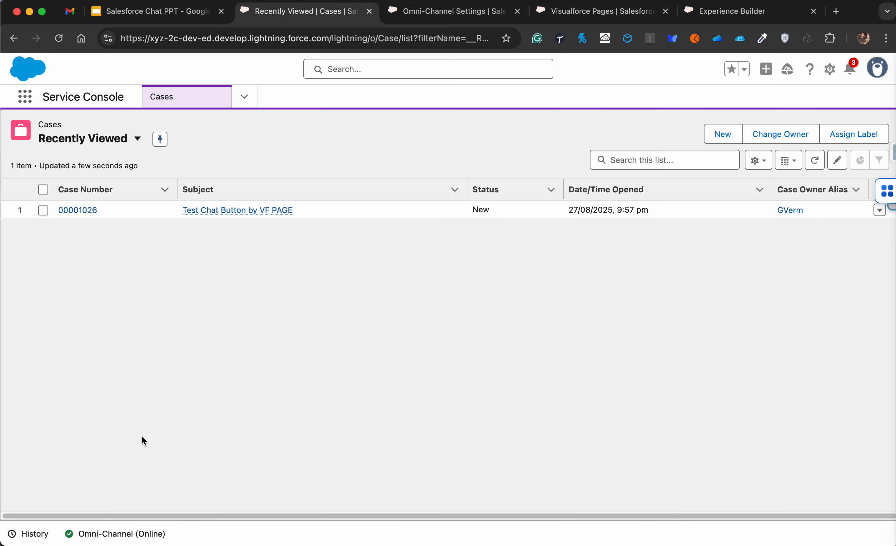
Step: Switch the Omni-Channel status to Offline and back to Available - Chat
{"action": "left_click", "coordinate": [142, 534]}
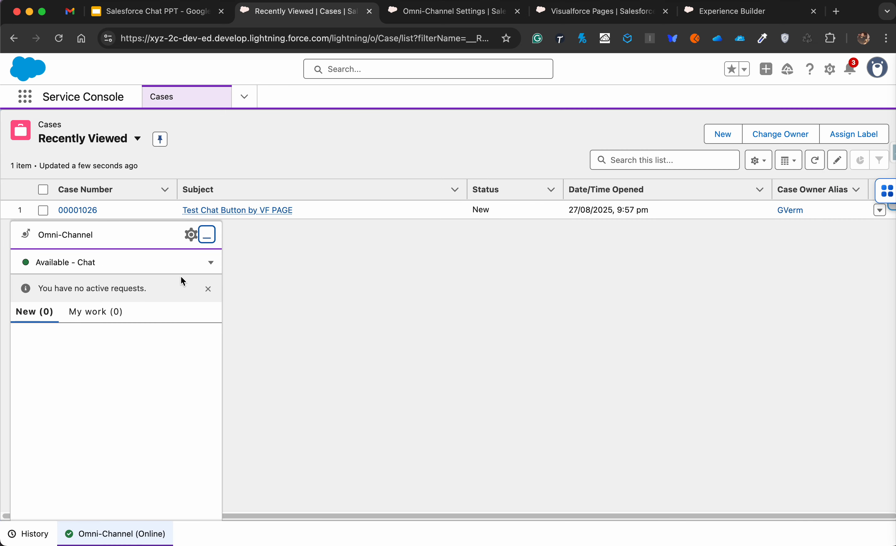
{"action": "left_click", "coordinate": [210, 262]}
{"action": "left_click", "coordinate": [167, 348]}
{"action": "left_click", "coordinate": [211, 262]}
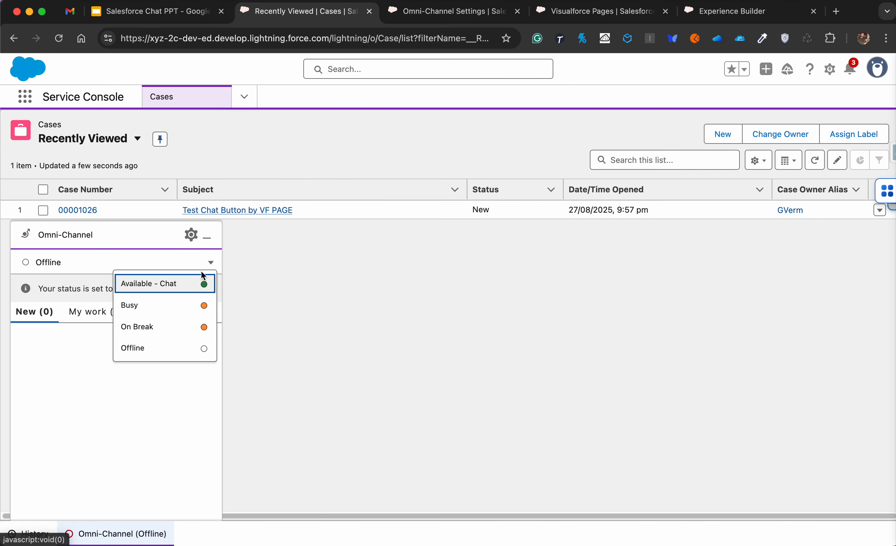
{"action": "left_click", "coordinate": [183, 290]}
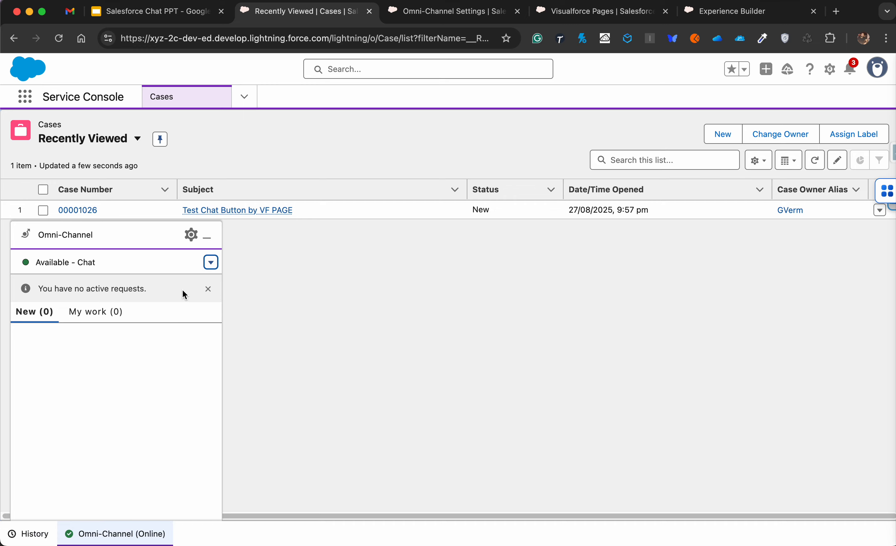
Step: Reload the site in Experience Builder, examine the blocked script host, and dismiss both Can't Access Resources errors
{"action": "left_click", "coordinate": [703, 14]}
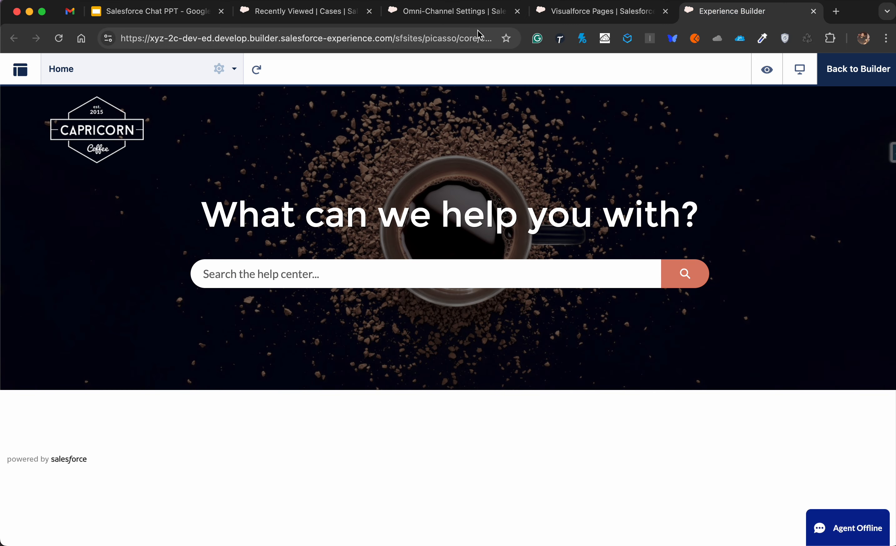
{"action": "left_click", "coordinate": [464, 44]}
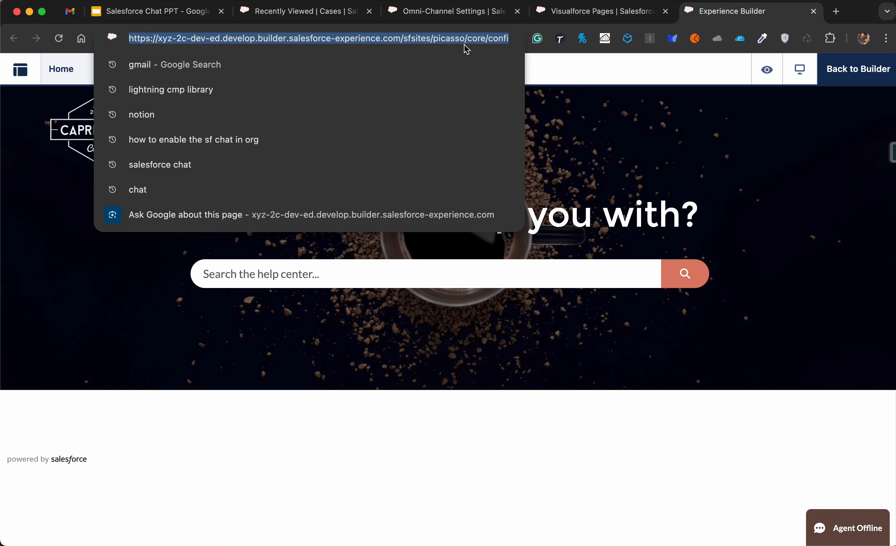
{"action": "key", "text": "Return"}
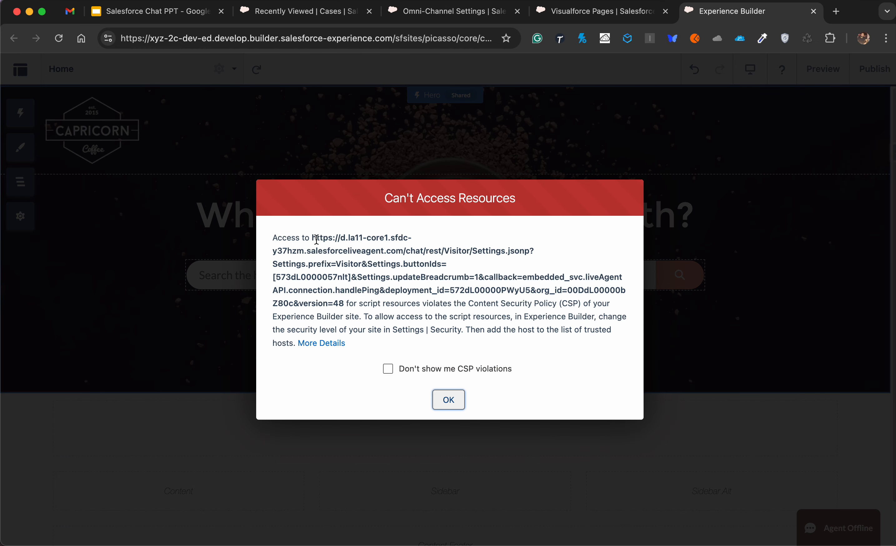
{"action": "left_click_drag", "start_coordinate": [313, 238], "coordinate": [409, 248]}
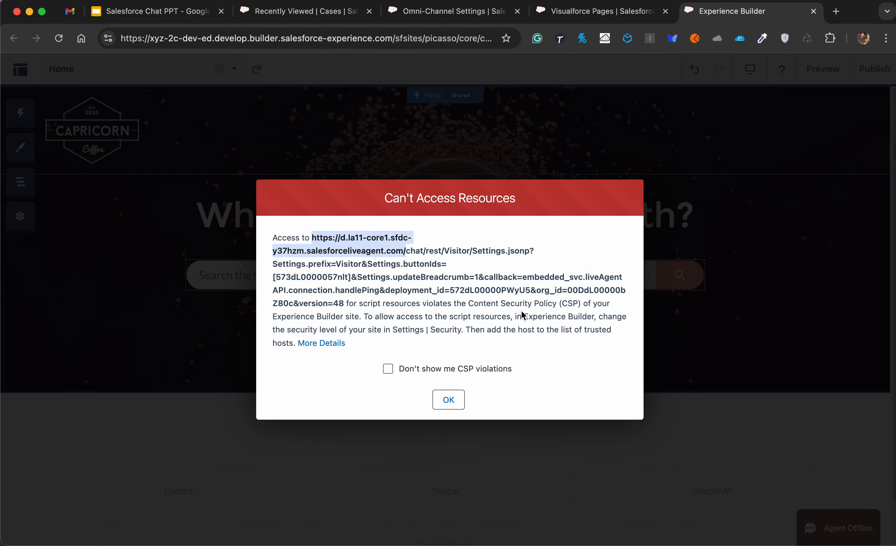
{"action": "left_click", "coordinate": [462, 404]}
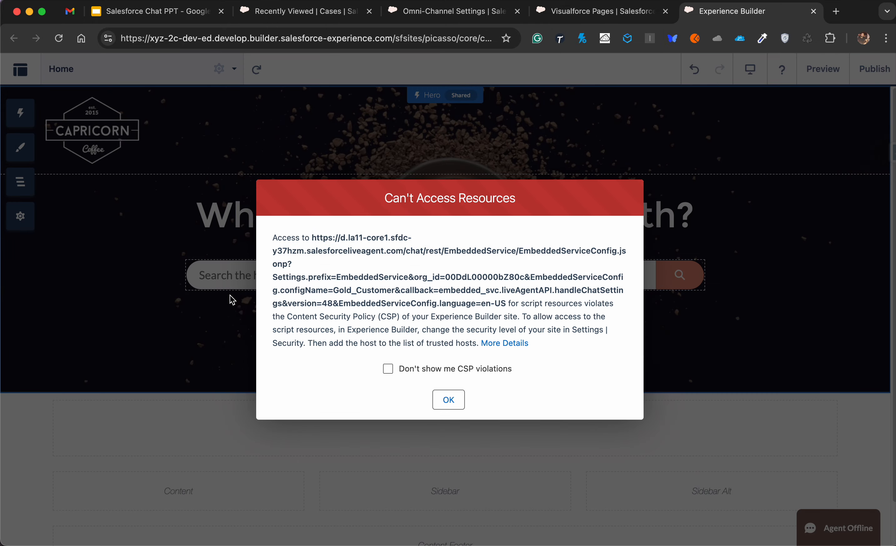
{"action": "left_click", "coordinate": [449, 399]}
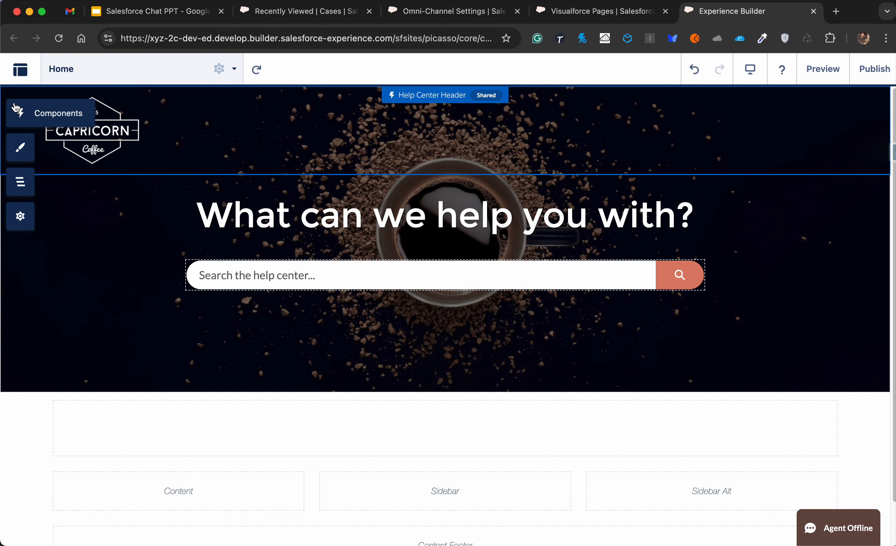
Step: Change the site's Content Security Policy level to Relaxed CSP: Permit Access to Inline Scripts and Allowed Hosts, and allow the switch
{"action": "left_click", "coordinate": [17, 113]}
{"action": "left_click", "coordinate": [20, 216]}
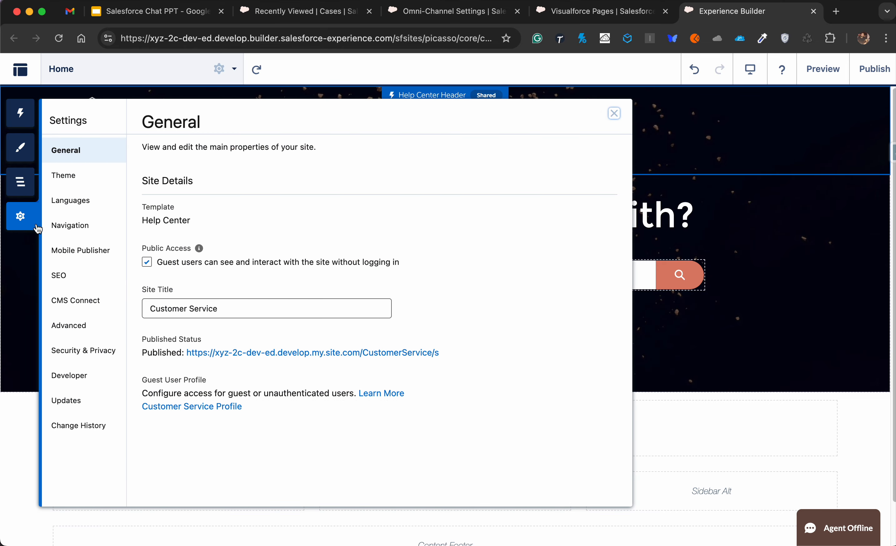
{"action": "left_click", "coordinate": [102, 351]}
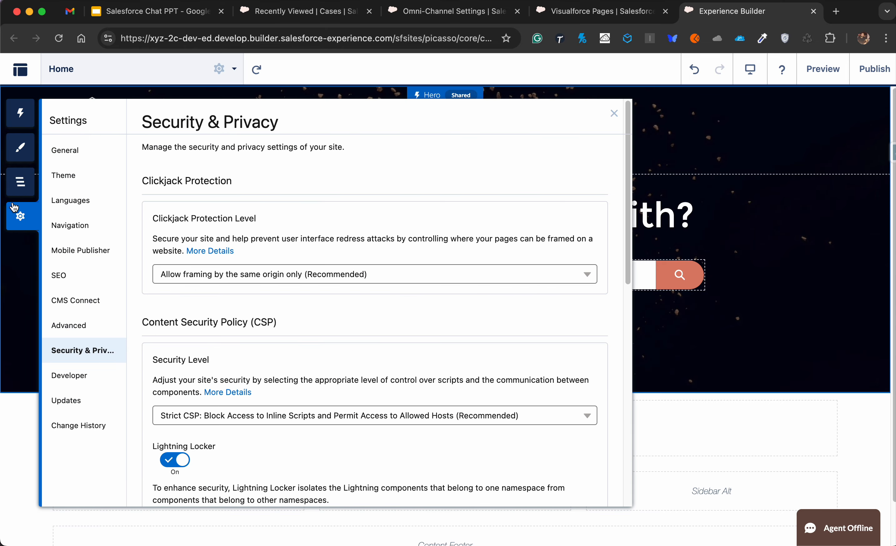
{"action": "scroll", "coordinate": [302, 423], "scroll_direction": "down", "scroll_amount": 5}
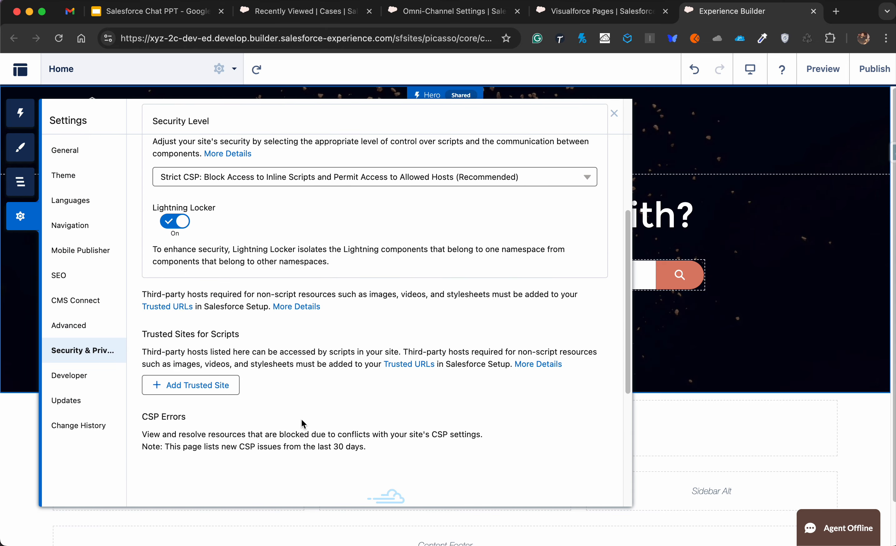
{"action": "left_click", "coordinate": [279, 179]}
{"action": "left_click", "coordinate": [272, 220]}
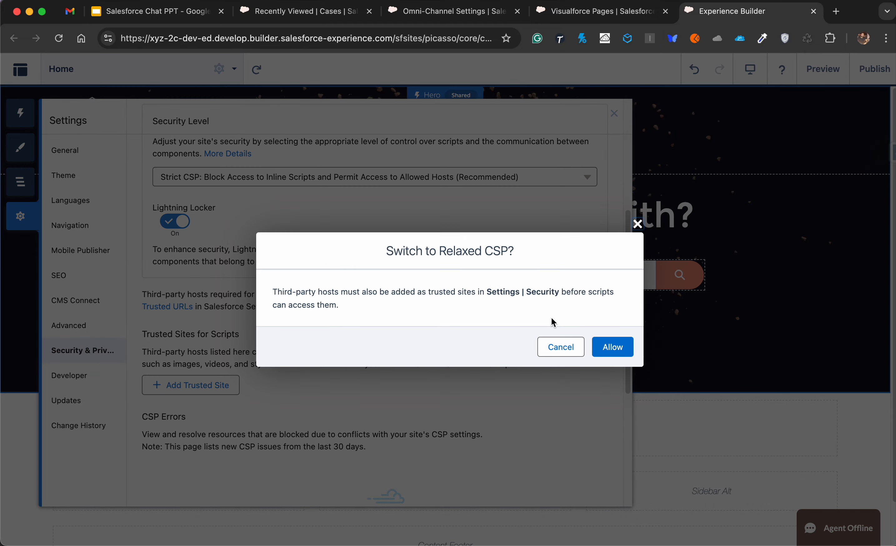
{"action": "left_click", "coordinate": [605, 346]}
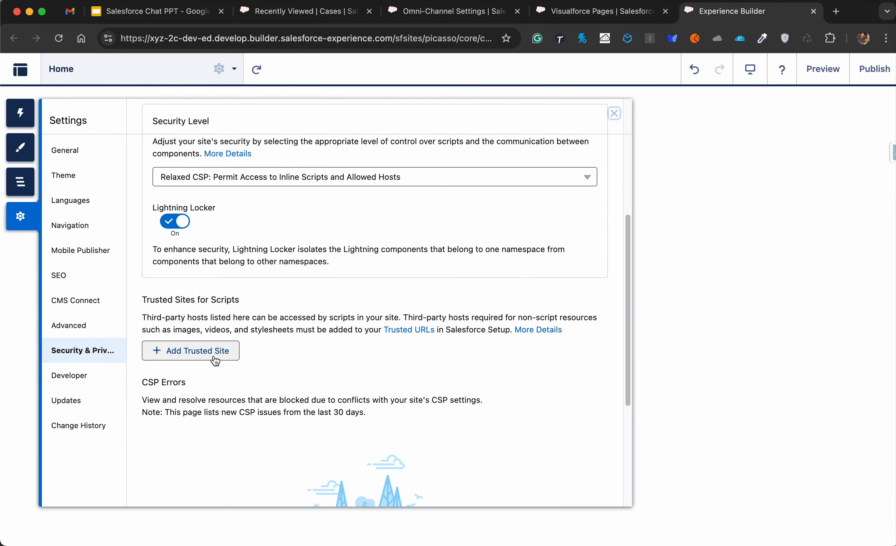
Step: Begin adding a trusted site for scripts, copy the blocked salesforceliveagent.com host address from the error, and dismiss the Can't Access Resources errors
{"action": "left_click", "coordinate": [216, 354]}
{"action": "left_click", "coordinate": [360, 274]}
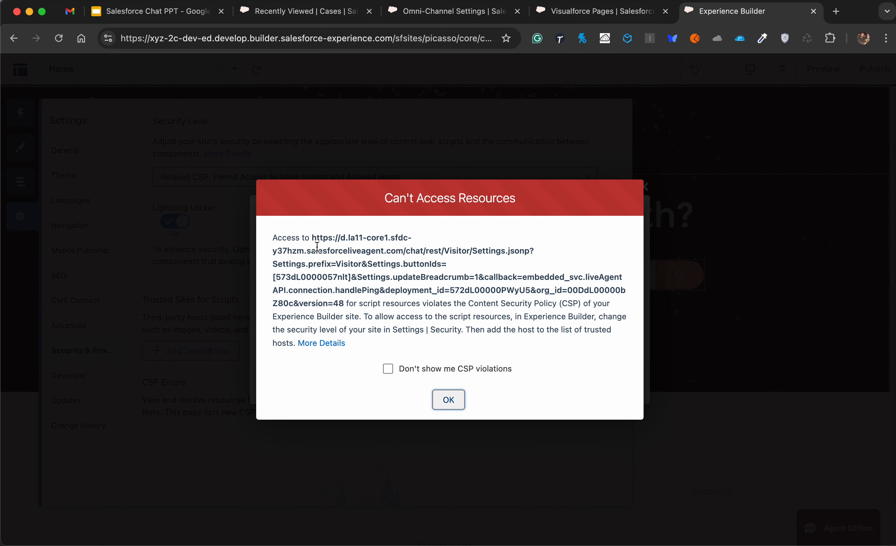
{"action": "left_click_drag", "start_coordinate": [313, 238], "coordinate": [406, 248]}
{"action": "key", "text": "super+c"}
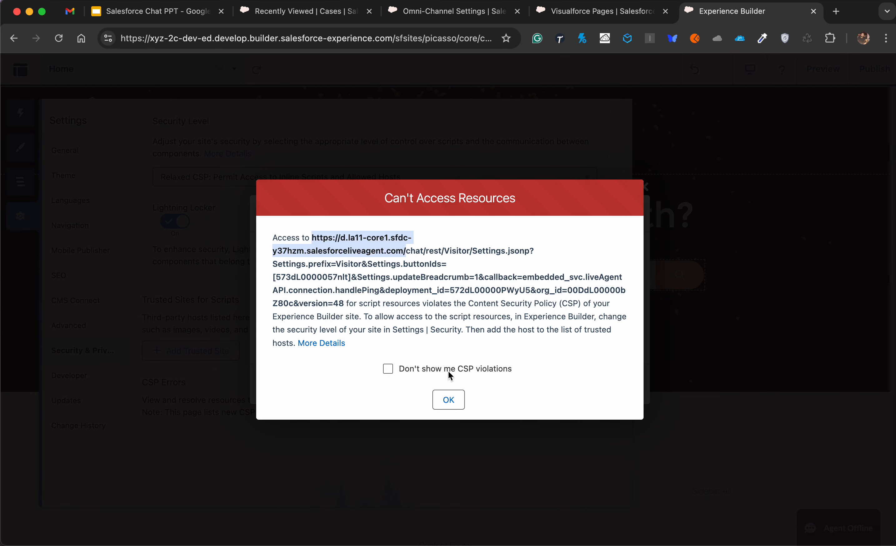
{"action": "left_click", "coordinate": [450, 401]}
{"action": "left_click", "coordinate": [450, 400]}
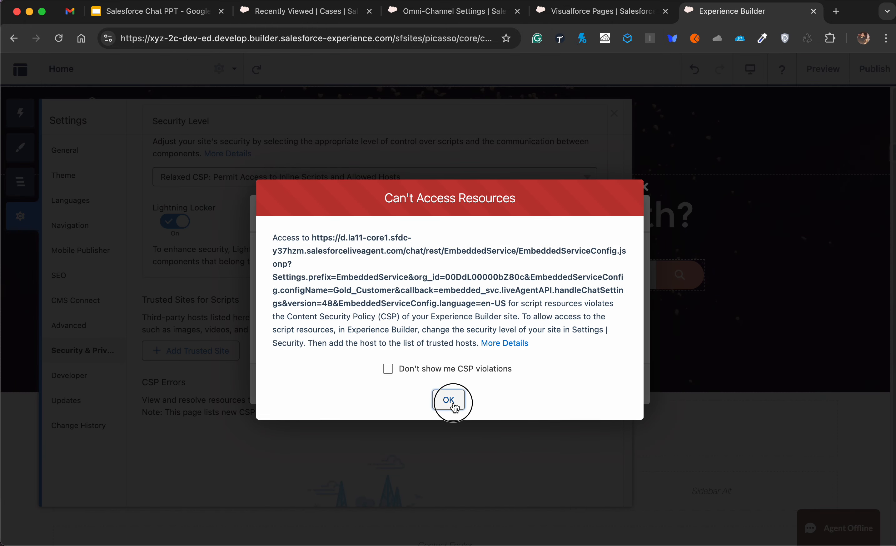
{"action": "left_click", "coordinate": [411, 320]}
{"action": "key", "text": "super+v"}
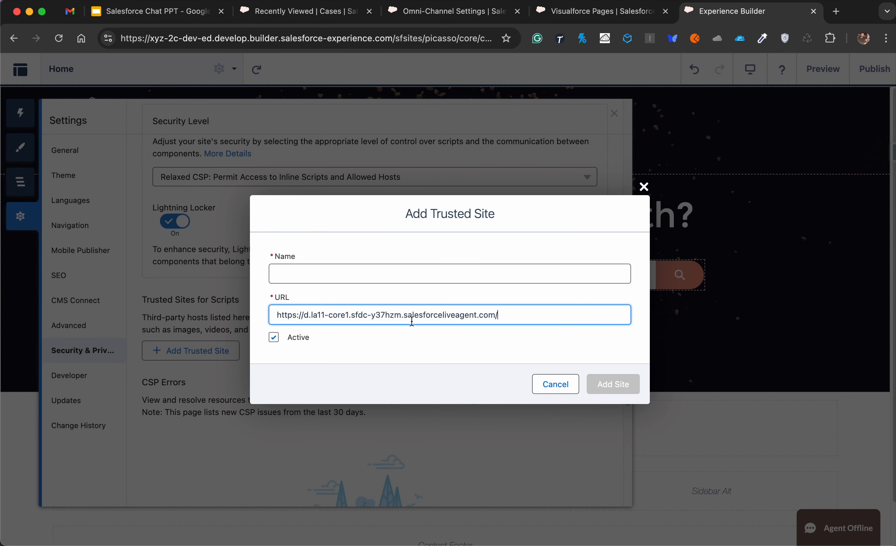
{"action": "left_click", "coordinate": [469, 273]}
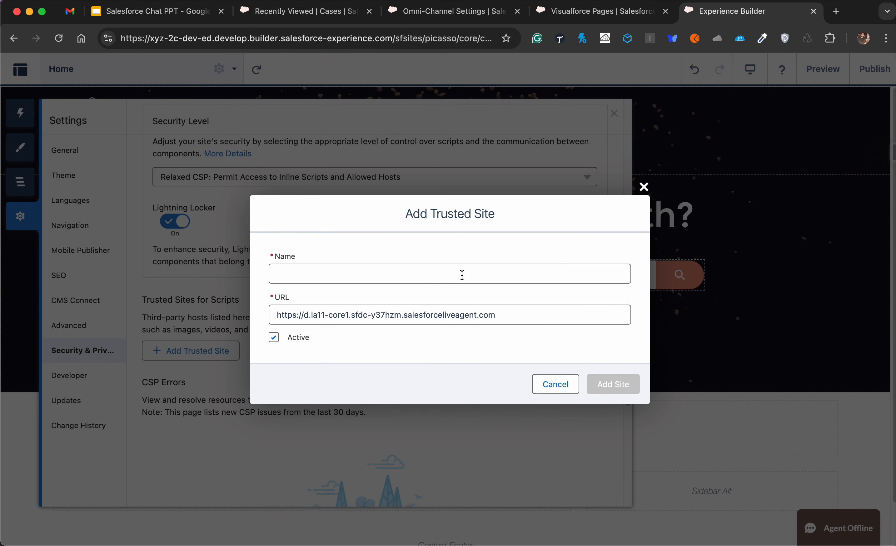
{"action": "type", "text": "Site1"}
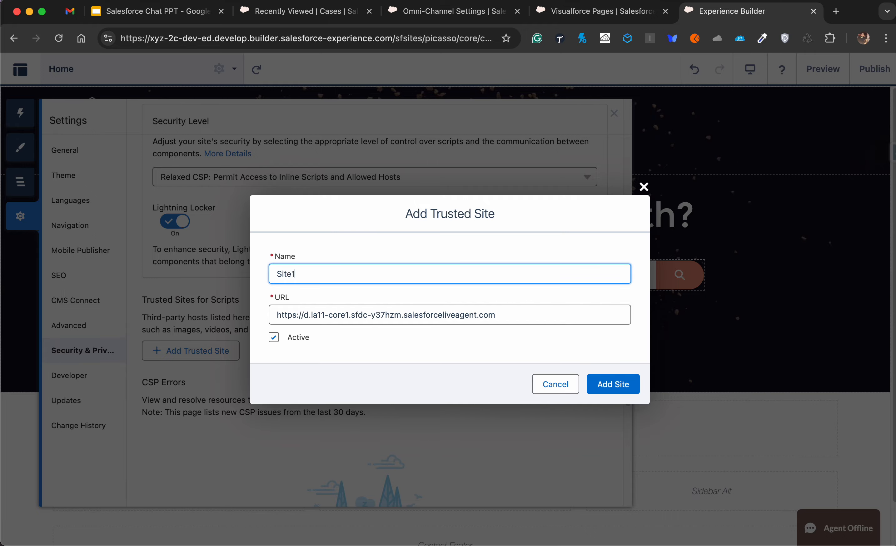
{"action": "left_click", "coordinate": [604, 383]}
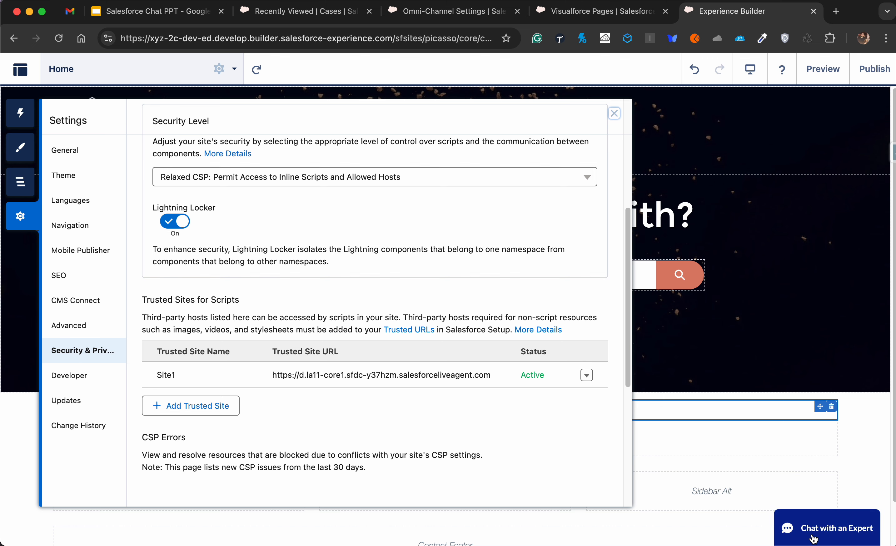
Step: Close the site settings, preview the Home page, and check the agent's Omni-Channel status in Service Console
{"action": "left_click", "coordinate": [615, 114]}
{"action": "left_click", "coordinate": [811, 78]}
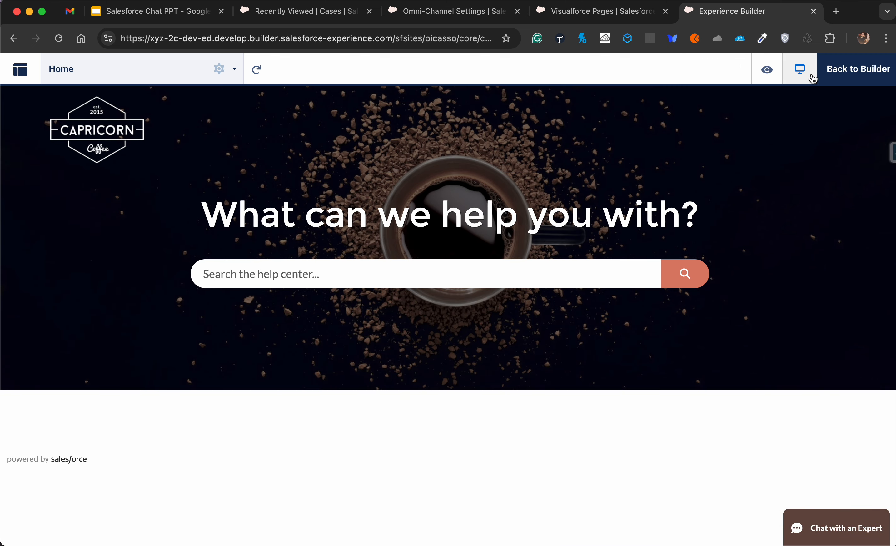
{"action": "left_click", "coordinate": [286, 22]}
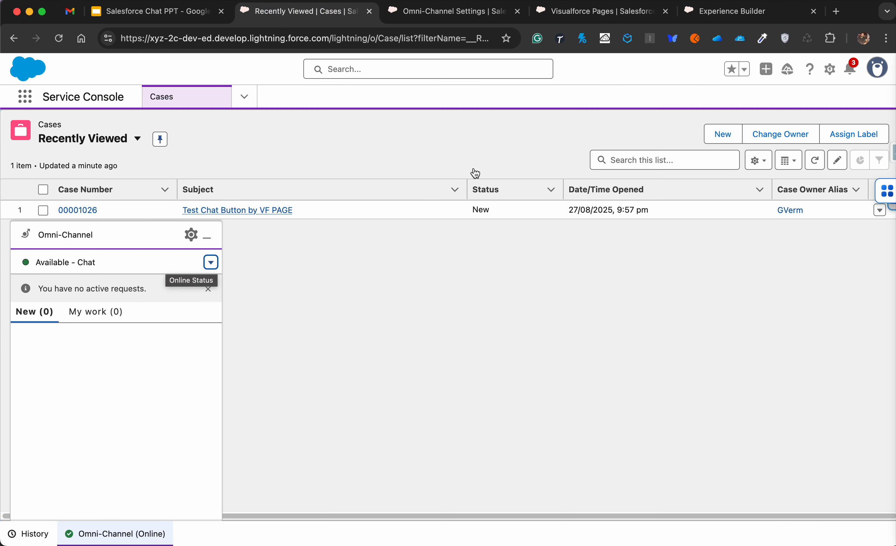
Step: Return to the site preview, open the Chat with an Expert form, and replace the contact's email, copying the new address
{"action": "left_click", "coordinate": [735, 11]}
{"action": "left_click", "coordinate": [842, 536]}
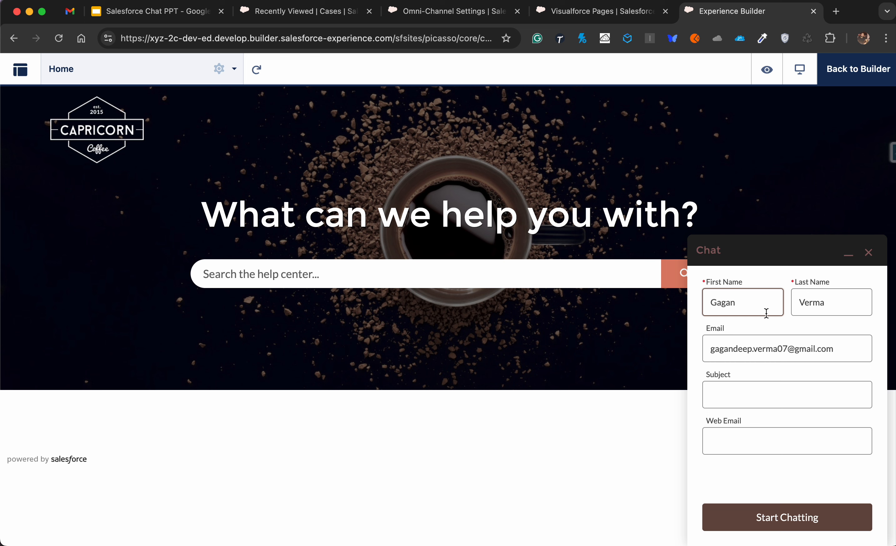
{"action": "triple_click", "coordinate": [768, 350]}
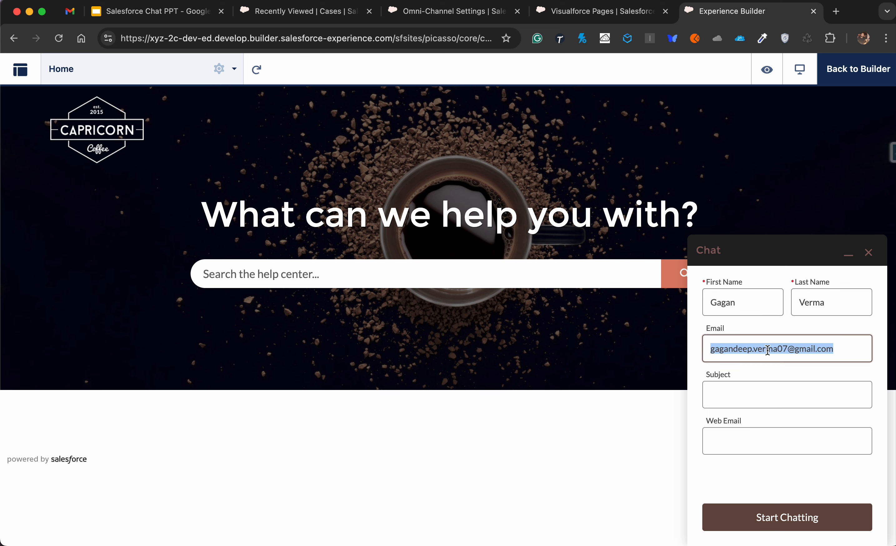
{"action": "type", "text": "test@gmail"}
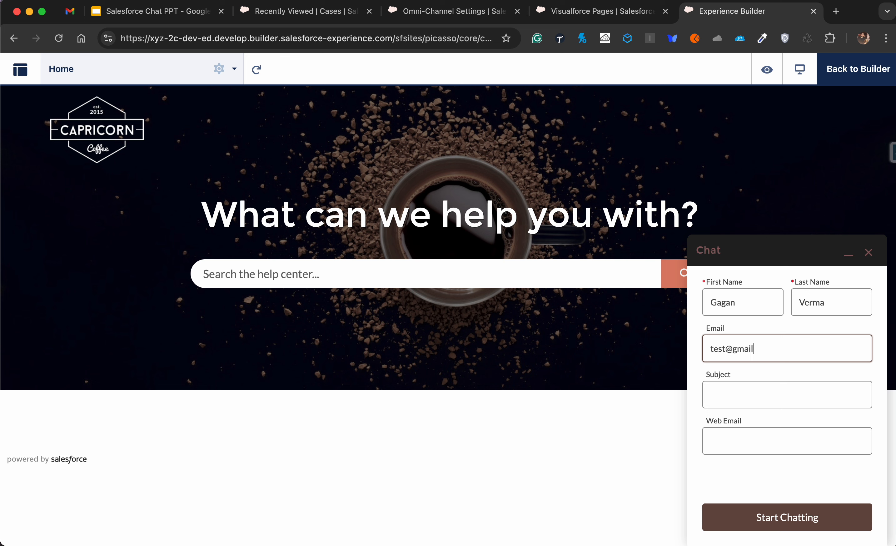
{"action": "type", "text": ".com"}
{"action": "key", "text": "Tab"}
{"action": "key", "text": "shift+Tab"}
{"action": "key", "text": "super+c"}
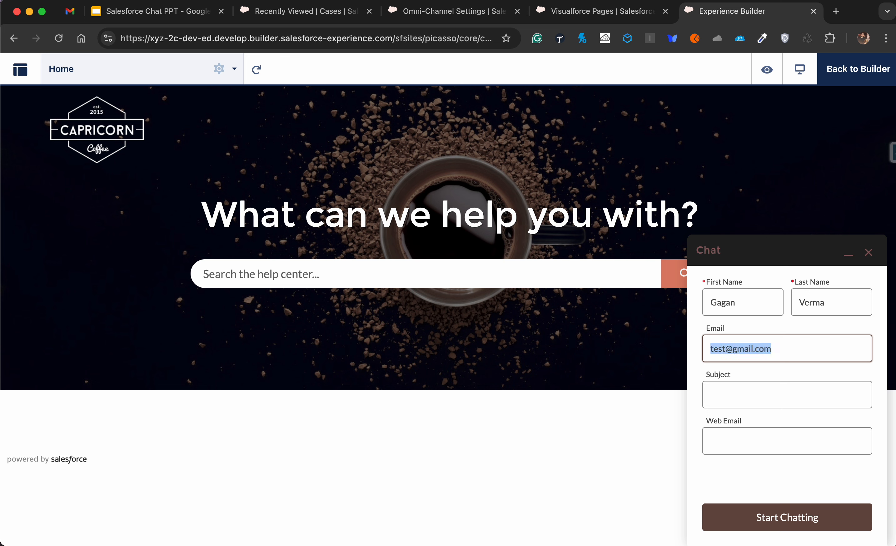
Step: Set the chat subject to "test by epx cloud Chat button", fill Web Email with the copied address, and start chatting
{"action": "left_click", "coordinate": [769, 394]}
{"action": "type", "text": "test by epx cloud Chat button"}
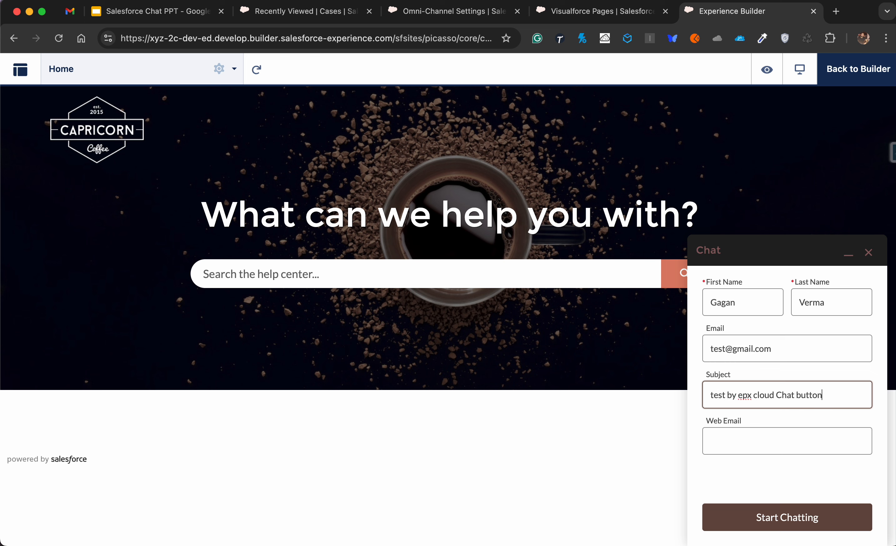
{"action": "key", "text": "Tab"}
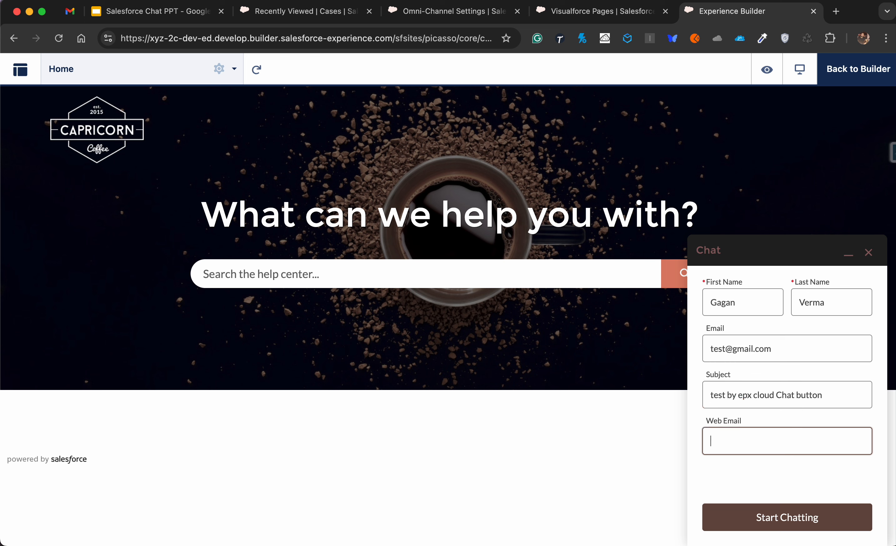
{"action": "key", "text": "super+v"}
{"action": "left_click", "coordinate": [818, 504]}
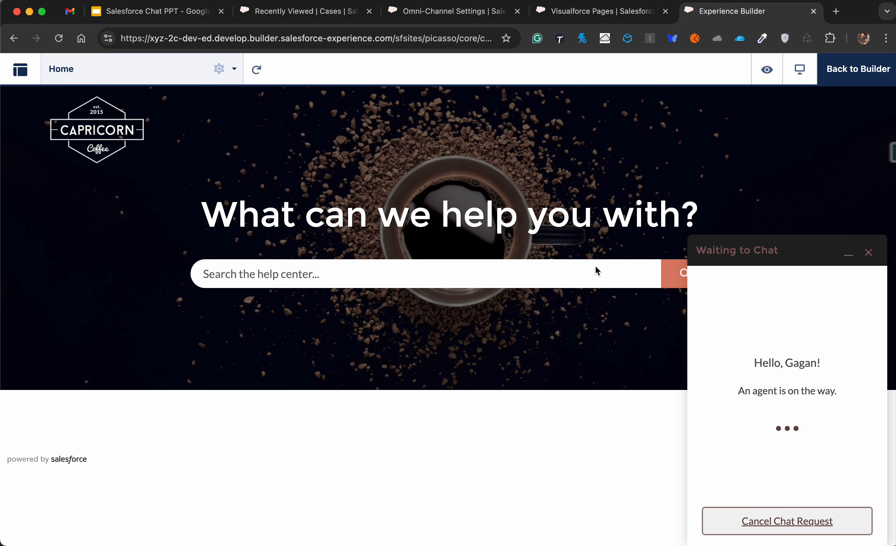
Step: Review the details of the incoming Gold Customer chat request in Service Console and accept it
{"action": "left_click", "coordinate": [321, 11]}
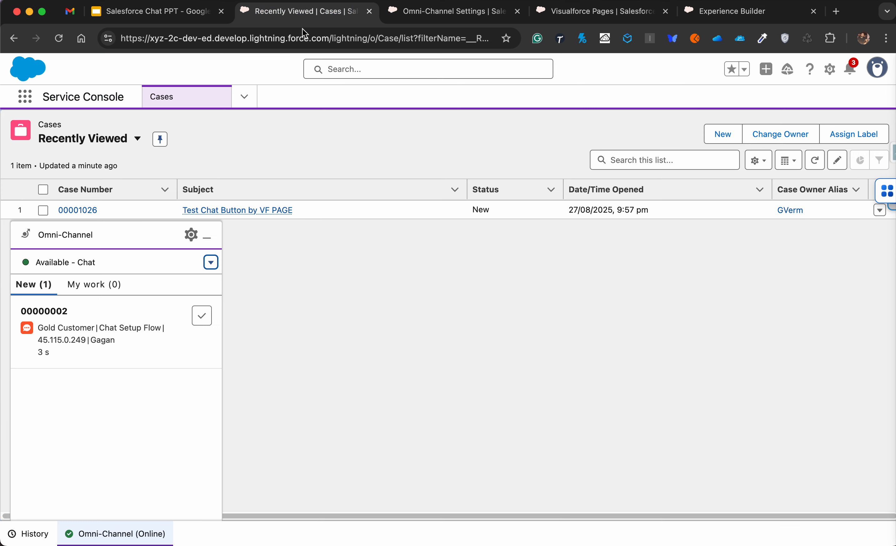
{"action": "mouse_move", "coordinate": [176, 340]}
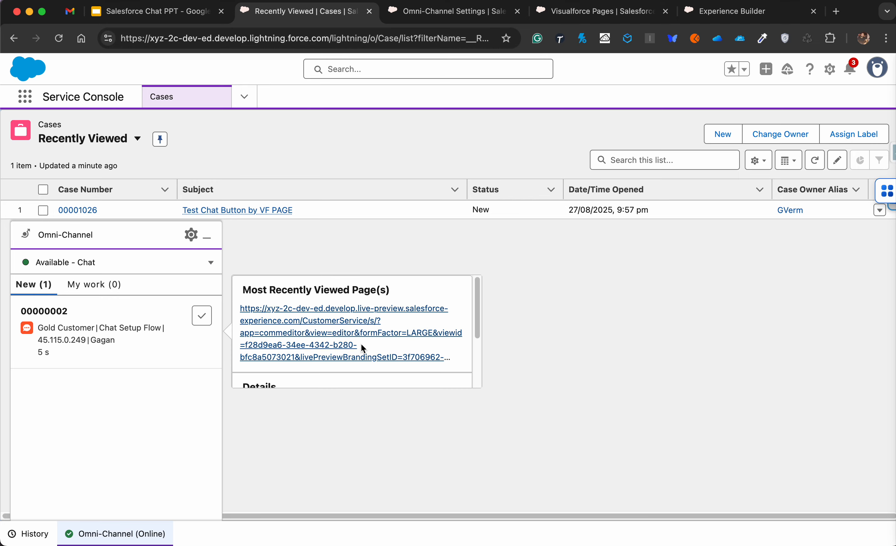
{"action": "scroll", "coordinate": [362, 348], "scroll_direction": "down", "scroll_amount": 3}
{"action": "scroll", "coordinate": [305, 346], "scroll_direction": "down", "scroll_amount": 3}
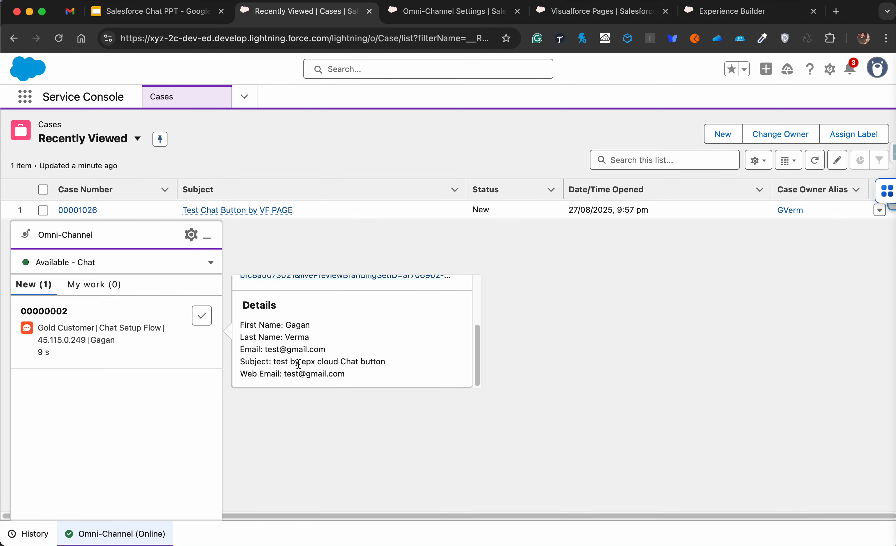
{"action": "left_click", "coordinate": [201, 316]}
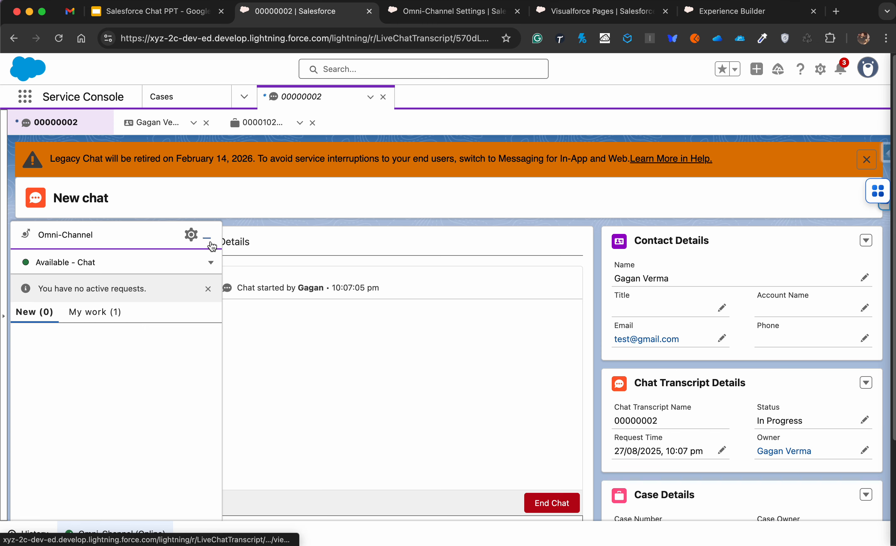
Step: Minimize the Omni-Channel utility, look over the linked contact and case details, and send "Hi There" in the conversation
{"action": "left_click", "coordinate": [207, 238]}
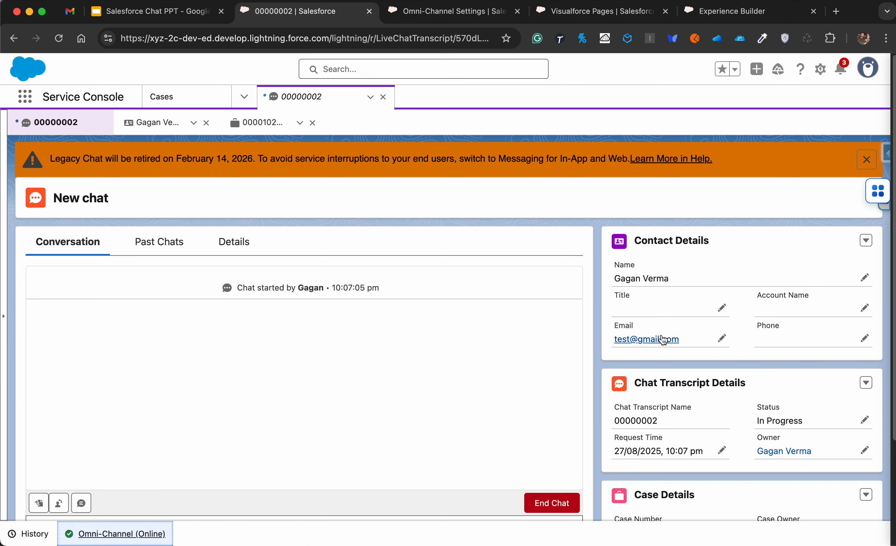
{"action": "scroll", "coordinate": [694, 363], "scroll_direction": "down", "scroll_amount": 3}
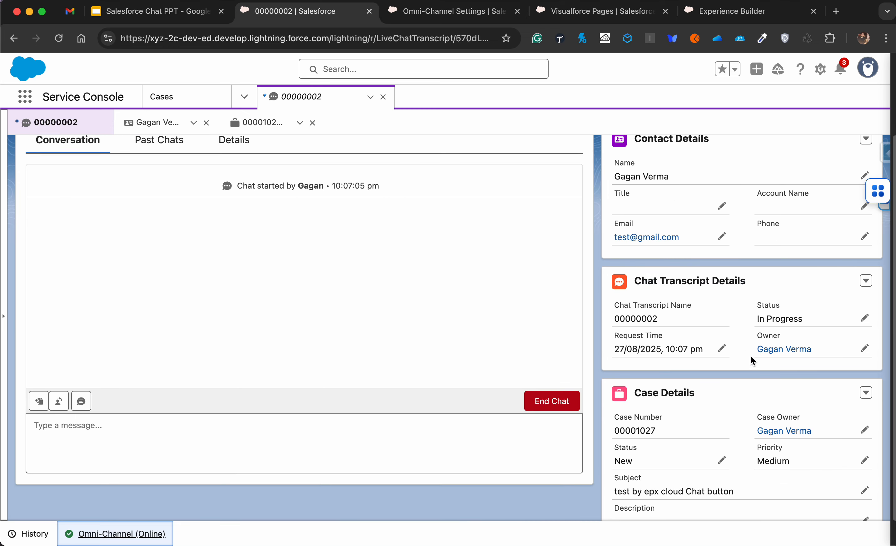
{"action": "scroll", "coordinate": [708, 480], "scroll_direction": "down", "scroll_amount": 1}
{"action": "scroll", "coordinate": [251, 381], "scroll_direction": "up", "scroll_amount": 4}
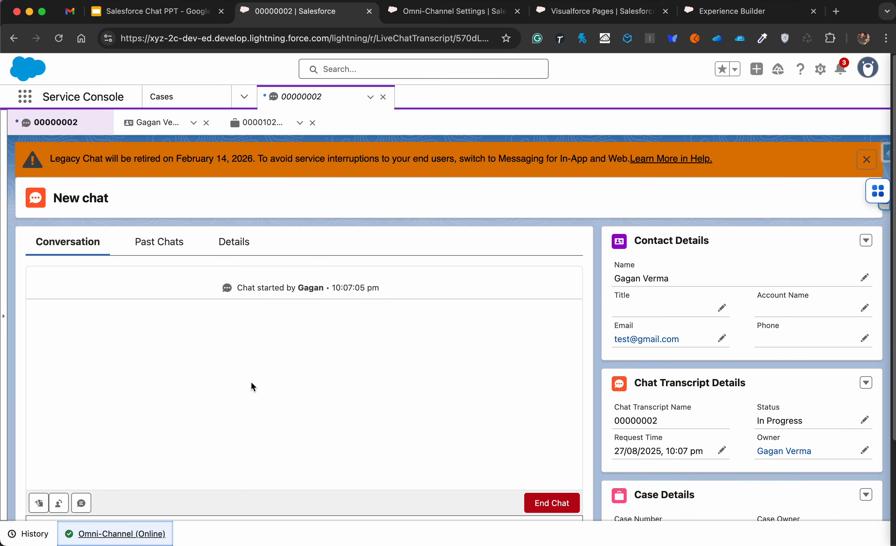
{"action": "scroll", "coordinate": [251, 382], "scroll_direction": "down", "scroll_amount": 4}
{"action": "left_click", "coordinate": [238, 422]}
{"action": "type", "text": "Hi There"}
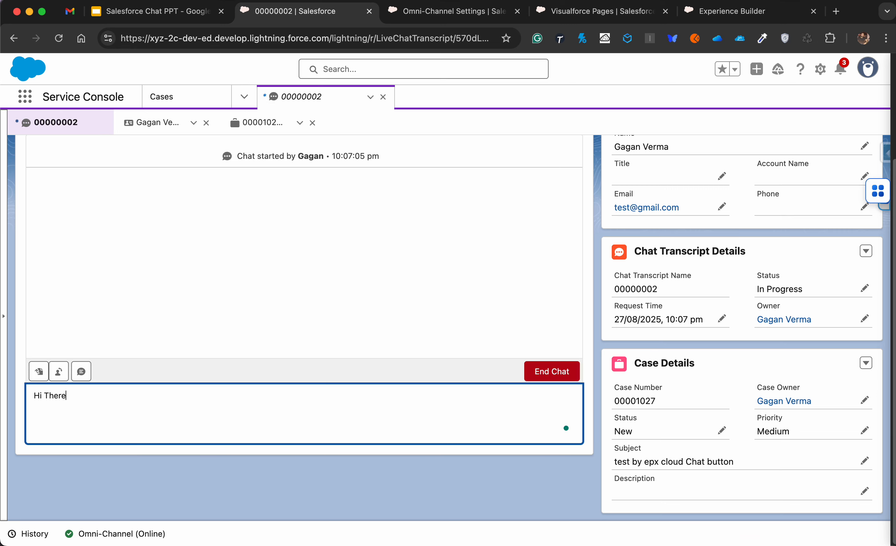
{"action": "key", "text": "Return"}
Step: Switch to the site preview and reply as the customer with "I need to reset my password"
{"action": "left_click", "coordinate": [747, 18]}
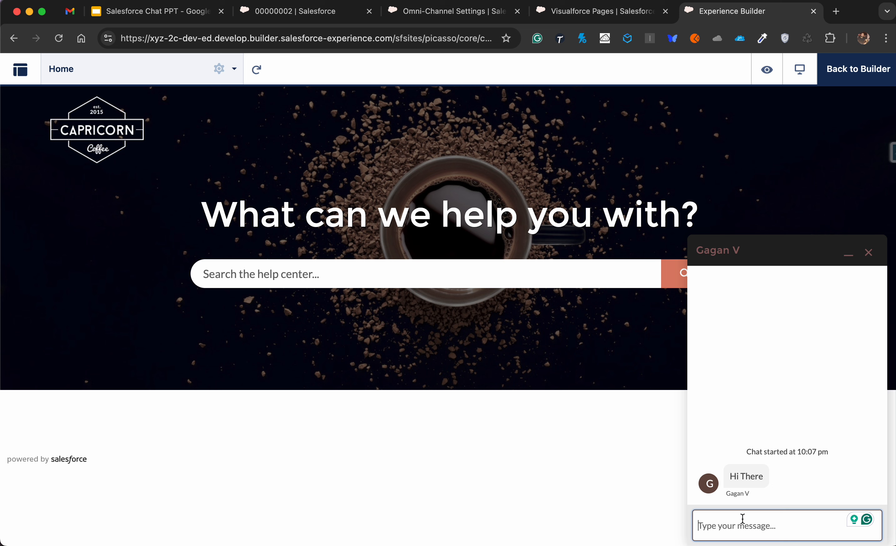
{"action": "type", "text": "I n"}
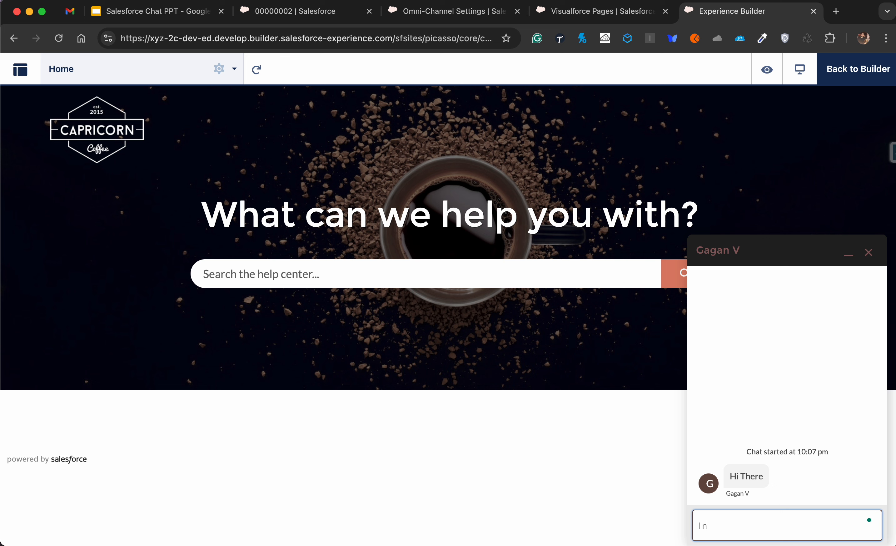
{"action": "type", "text": "eed to reset my password"}
{"action": "key", "text": "Return"}
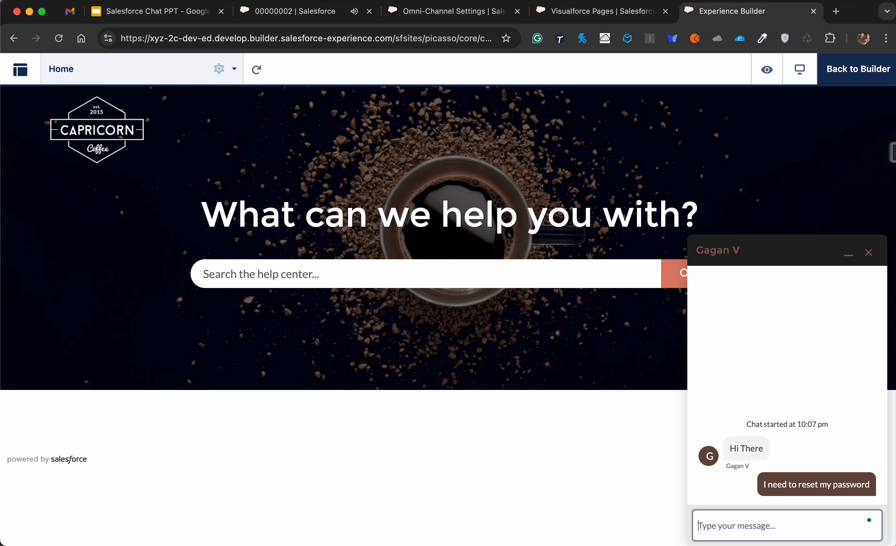
Step: Answer as the agent in the Service Console conversation with "click of forgot password button"
{"action": "left_click", "coordinate": [347, 14]}
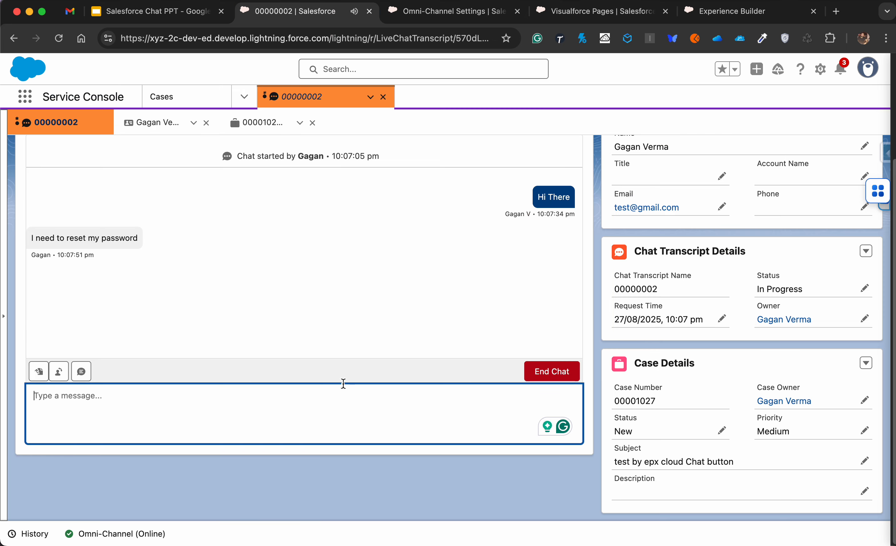
{"action": "type", "text": "clcik"}
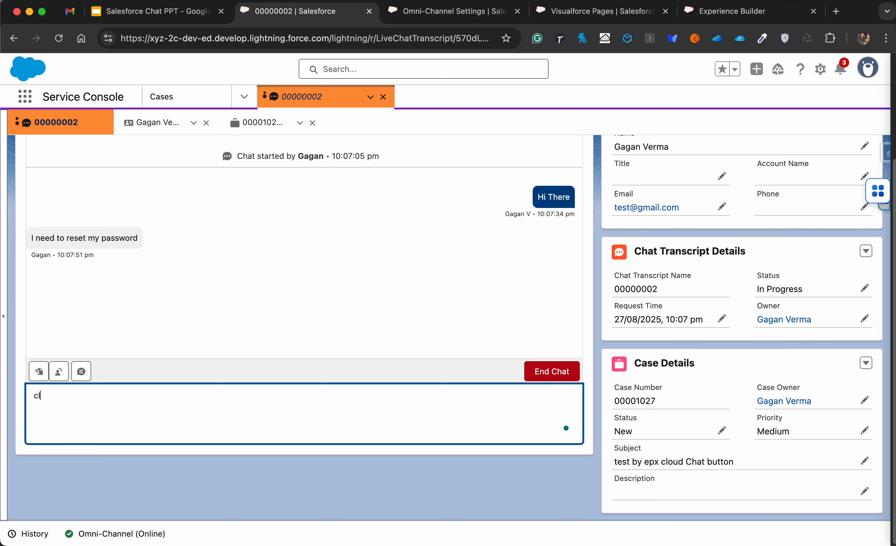
{"action": "key", "text": "BackSpace"}
{"action": "key", "text": "BackSpace"}
{"action": "key", "text": "BackSpace"}
{"action": "type", "text": "ick of forgot password button"}
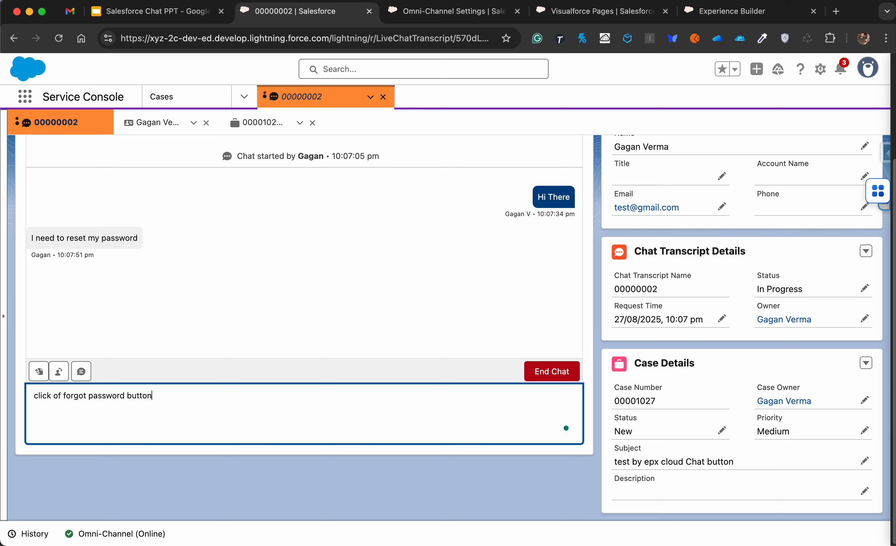
{"action": "key", "text": "Return"}
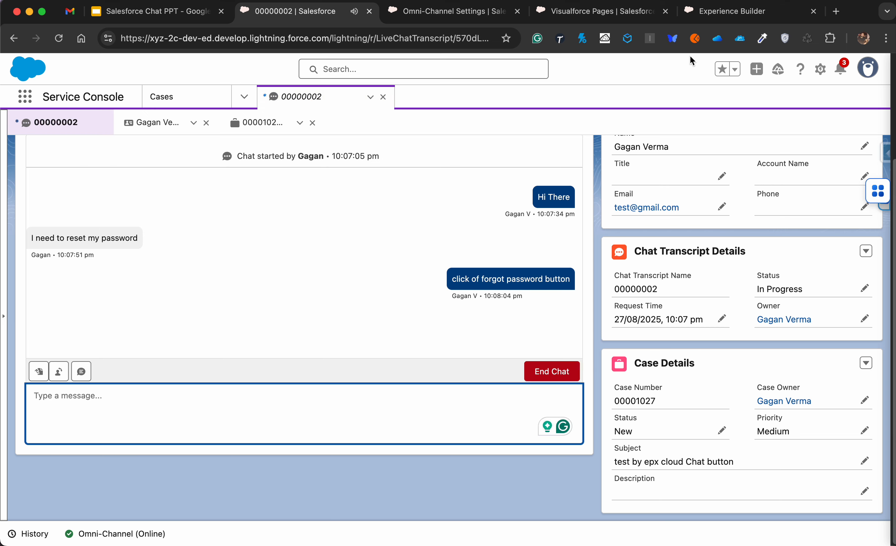
Step: Send "thanks" from the customer's chat window on the site preview and end the chat, confirming the ending
{"action": "left_click", "coordinate": [731, 11]}
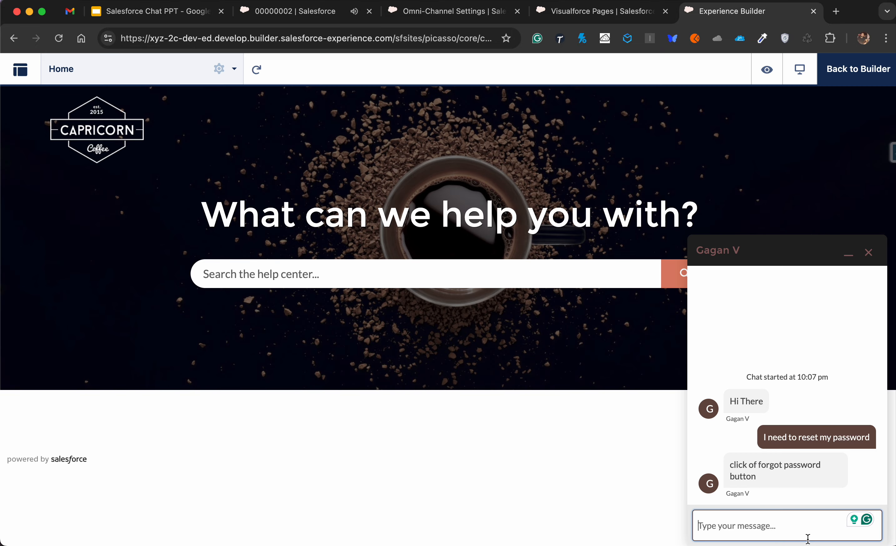
{"action": "left_click", "coordinate": [806, 530]}
{"action": "type", "text": "thanks"}
{"action": "key", "text": "Return"}
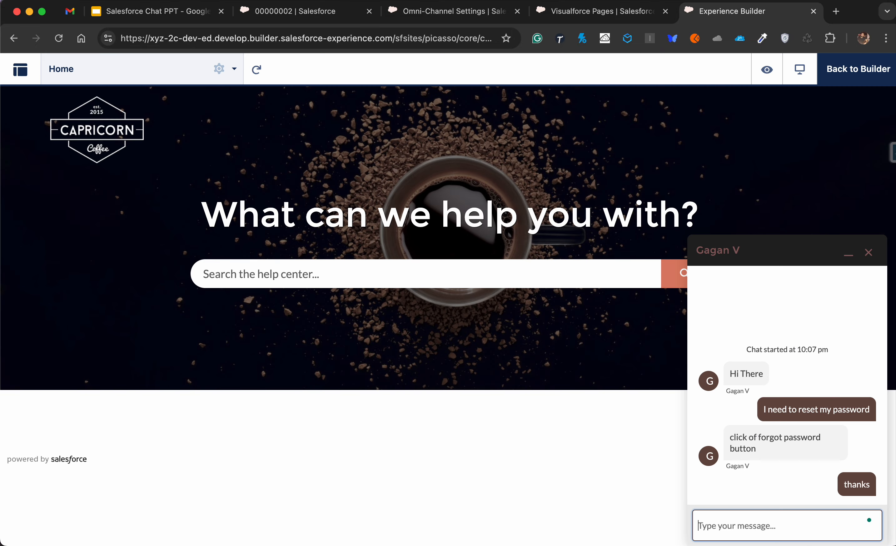
{"action": "left_click", "coordinate": [869, 253]}
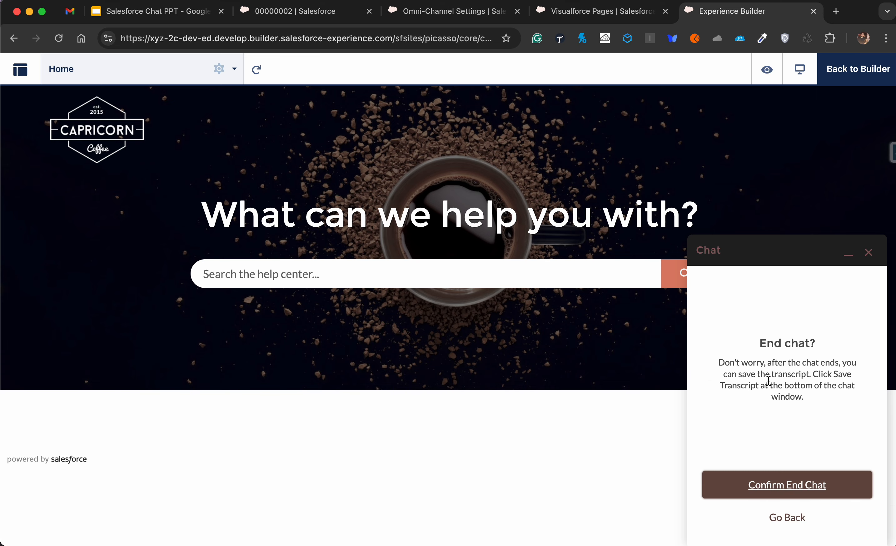
{"action": "left_click", "coordinate": [772, 489]}
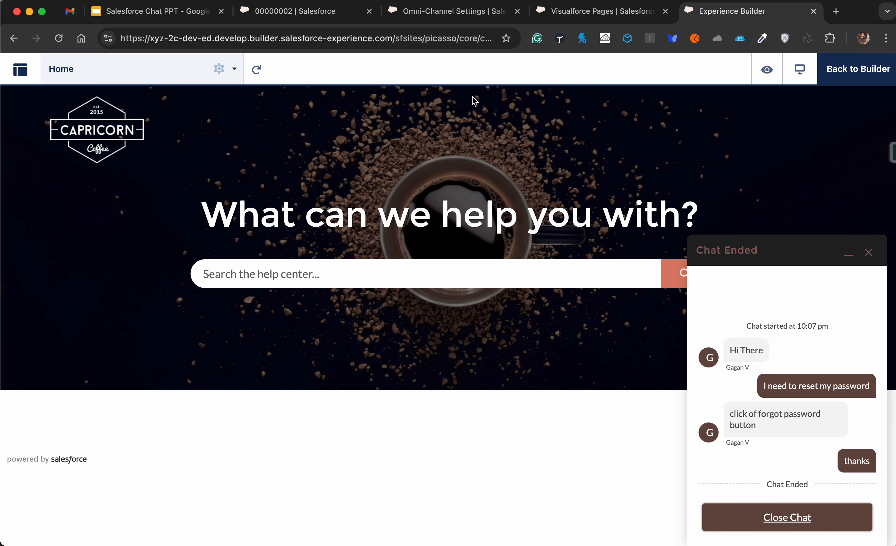
Step: Return to the Service Console and review the ended conversation, past chats and the transcript's details, attached records, visitor details and metrics
{"action": "left_click", "coordinate": [317, 14]}
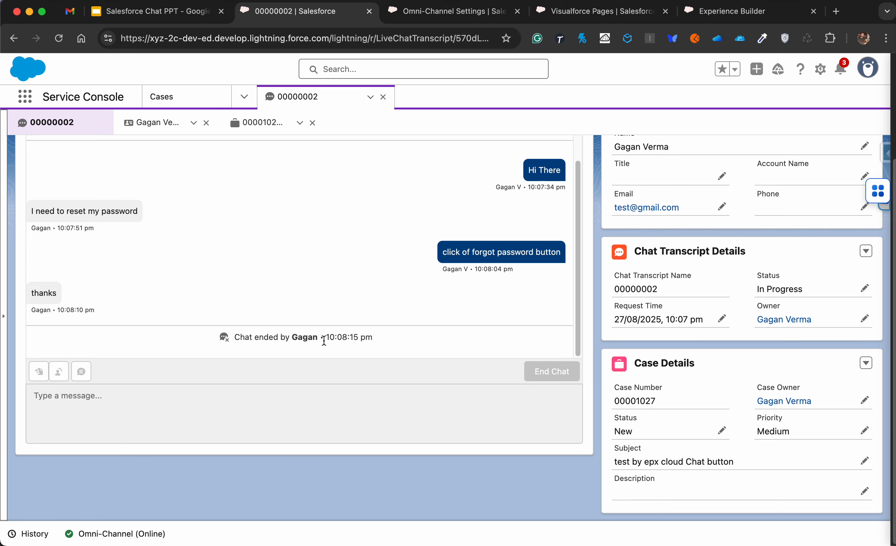
{"action": "scroll", "coordinate": [324, 341], "scroll_direction": "up", "scroll_amount": 5}
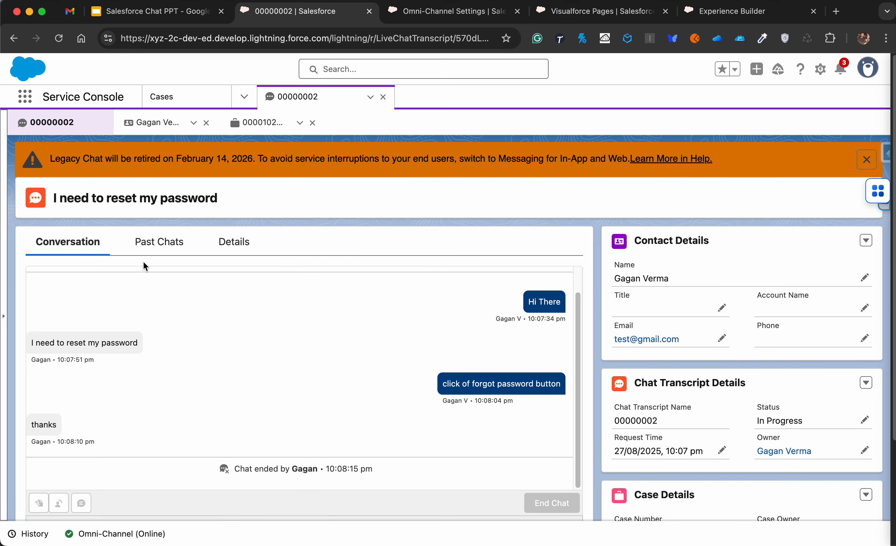
{"action": "left_click", "coordinate": [150, 247]}
{"action": "left_click", "coordinate": [233, 242]}
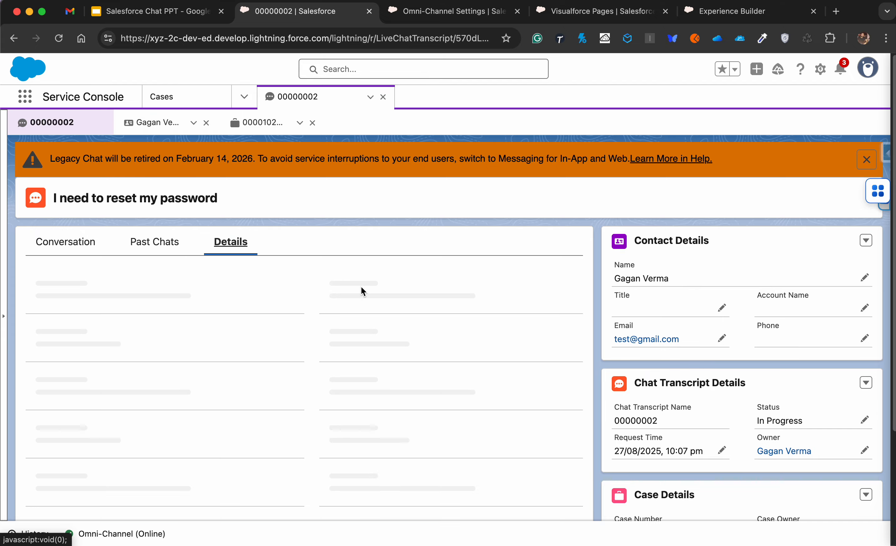
{"action": "scroll", "coordinate": [364, 289], "scroll_direction": "down", "scroll_amount": 5}
{"action": "scroll", "coordinate": [124, 268], "scroll_direction": "up", "scroll_amount": 3}
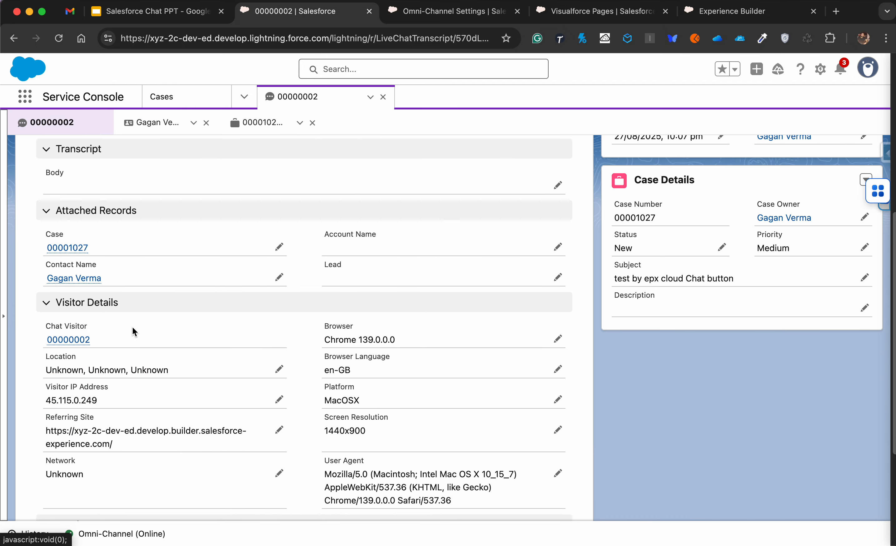
{"action": "scroll", "coordinate": [227, 435], "scroll_direction": "down", "scroll_amount": 5}
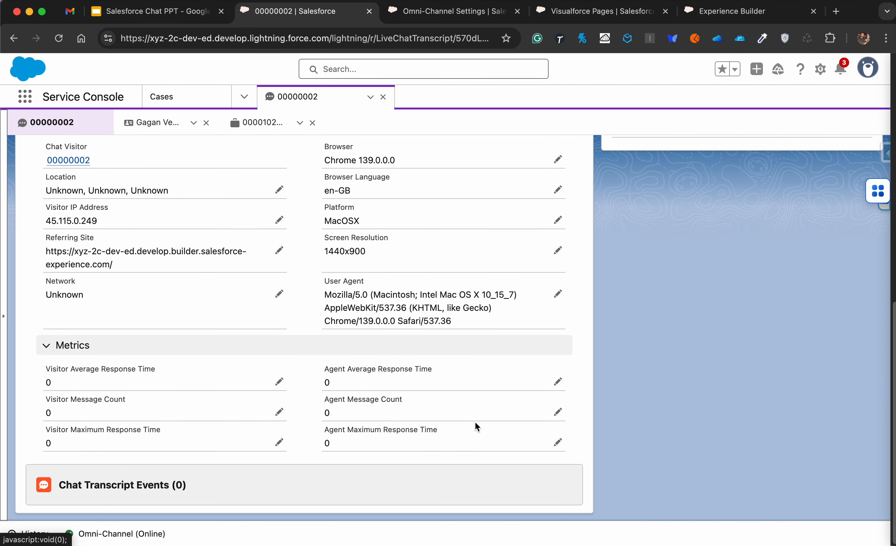
{"action": "scroll", "coordinate": [498, 419], "scroll_direction": "up", "scroll_amount": 10}
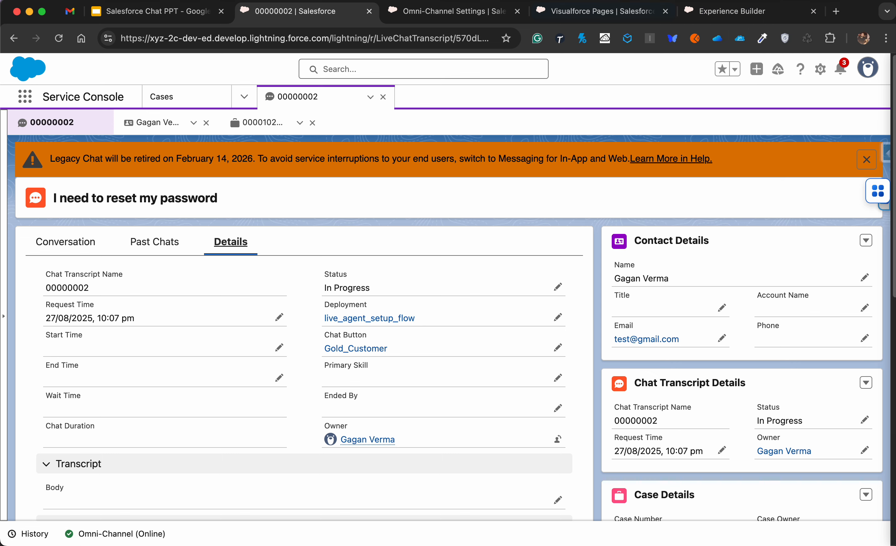
Step: Check the site preview again, return to the Service Console, open Service Setup and search its options for "chat"
{"action": "left_click", "coordinate": [704, 8]}
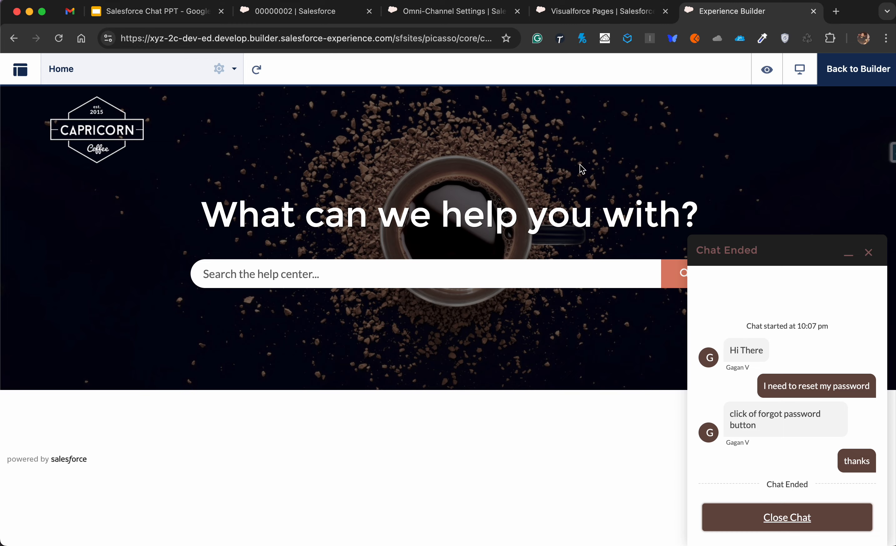
{"action": "left_click", "coordinate": [285, 12]}
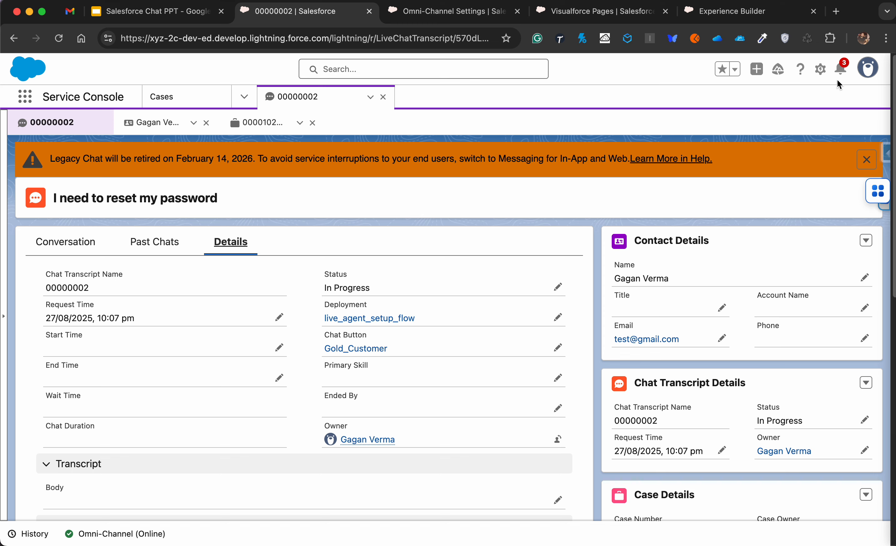
{"action": "left_click", "coordinate": [820, 68]}
{"action": "left_click", "coordinate": [754, 118]}
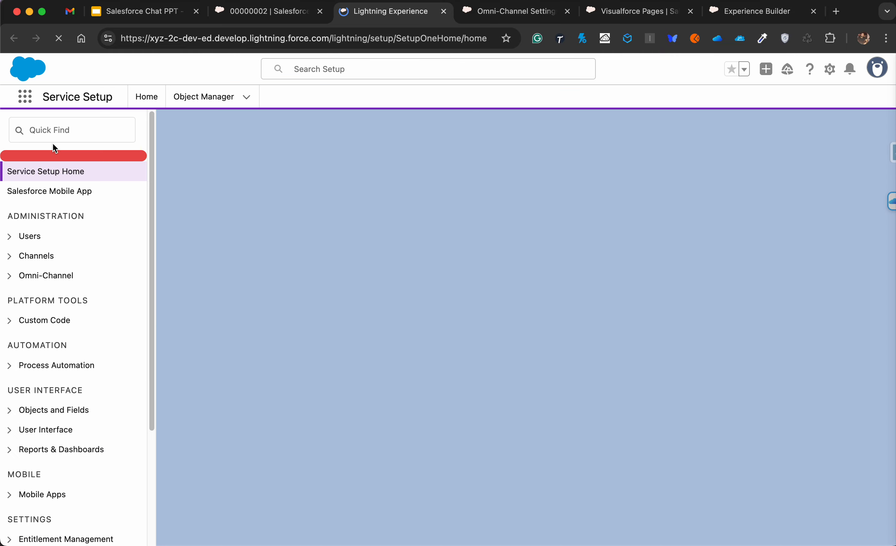
{"action": "left_click", "coordinate": [58, 130]}
{"action": "type", "text": "cha"}
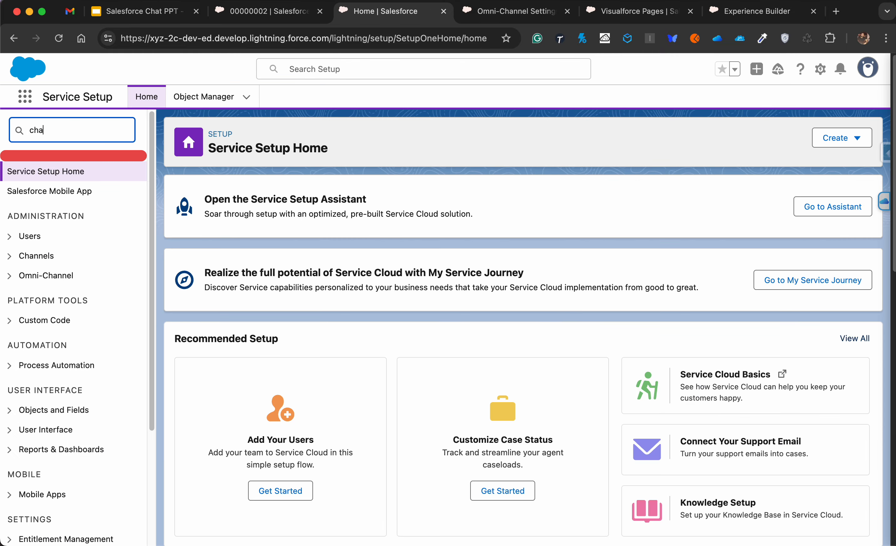
{"action": "type", "text": "t"}
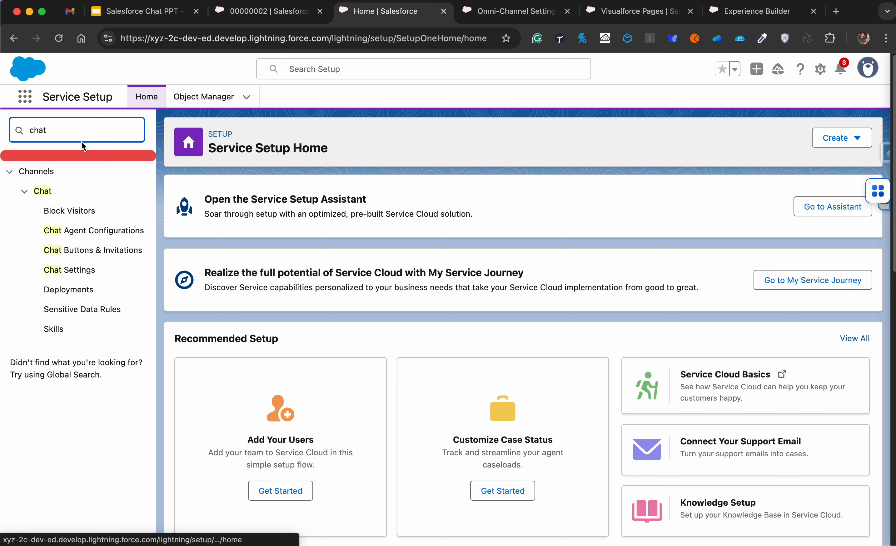
Step: Search the setup options for "mess" instead and open Messaging Settings
{"action": "double_click", "coordinate": [77, 127]}
{"action": "type", "text": "mess"}
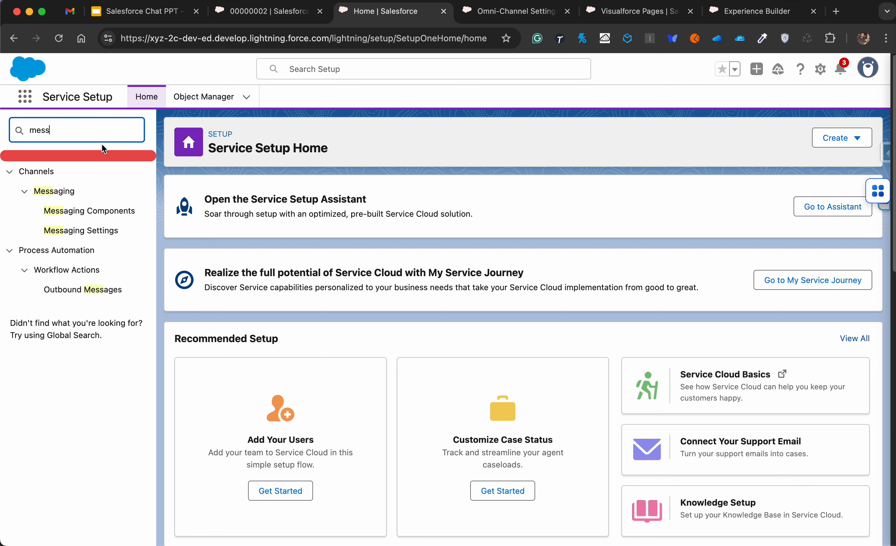
{"action": "double_click", "coordinate": [102, 133]}
{"action": "left_click", "coordinate": [102, 231]}
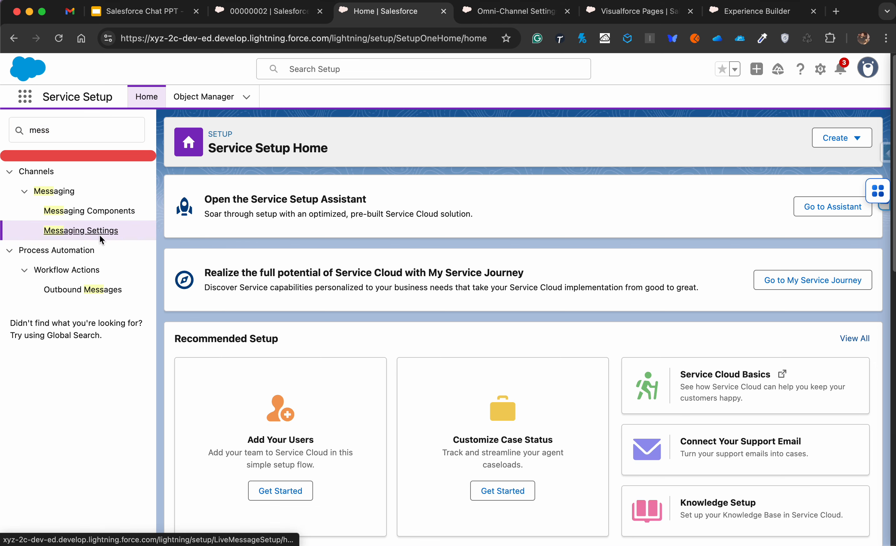